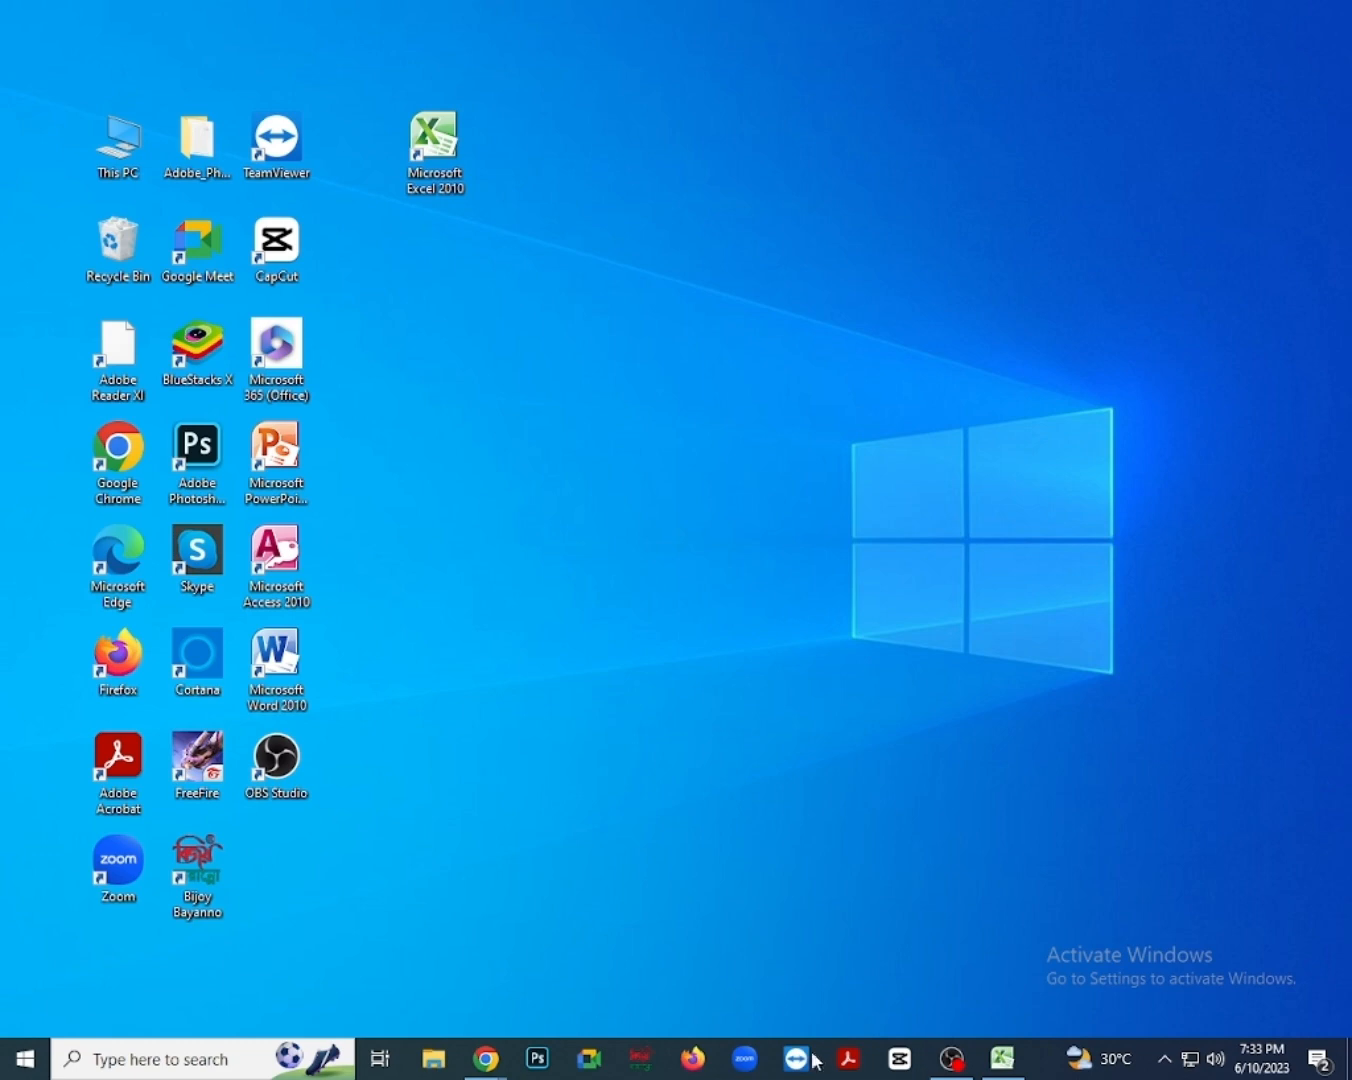
Switch to the blank Book1 workbook in Microsoft Excel.
left_click(1003, 1058)
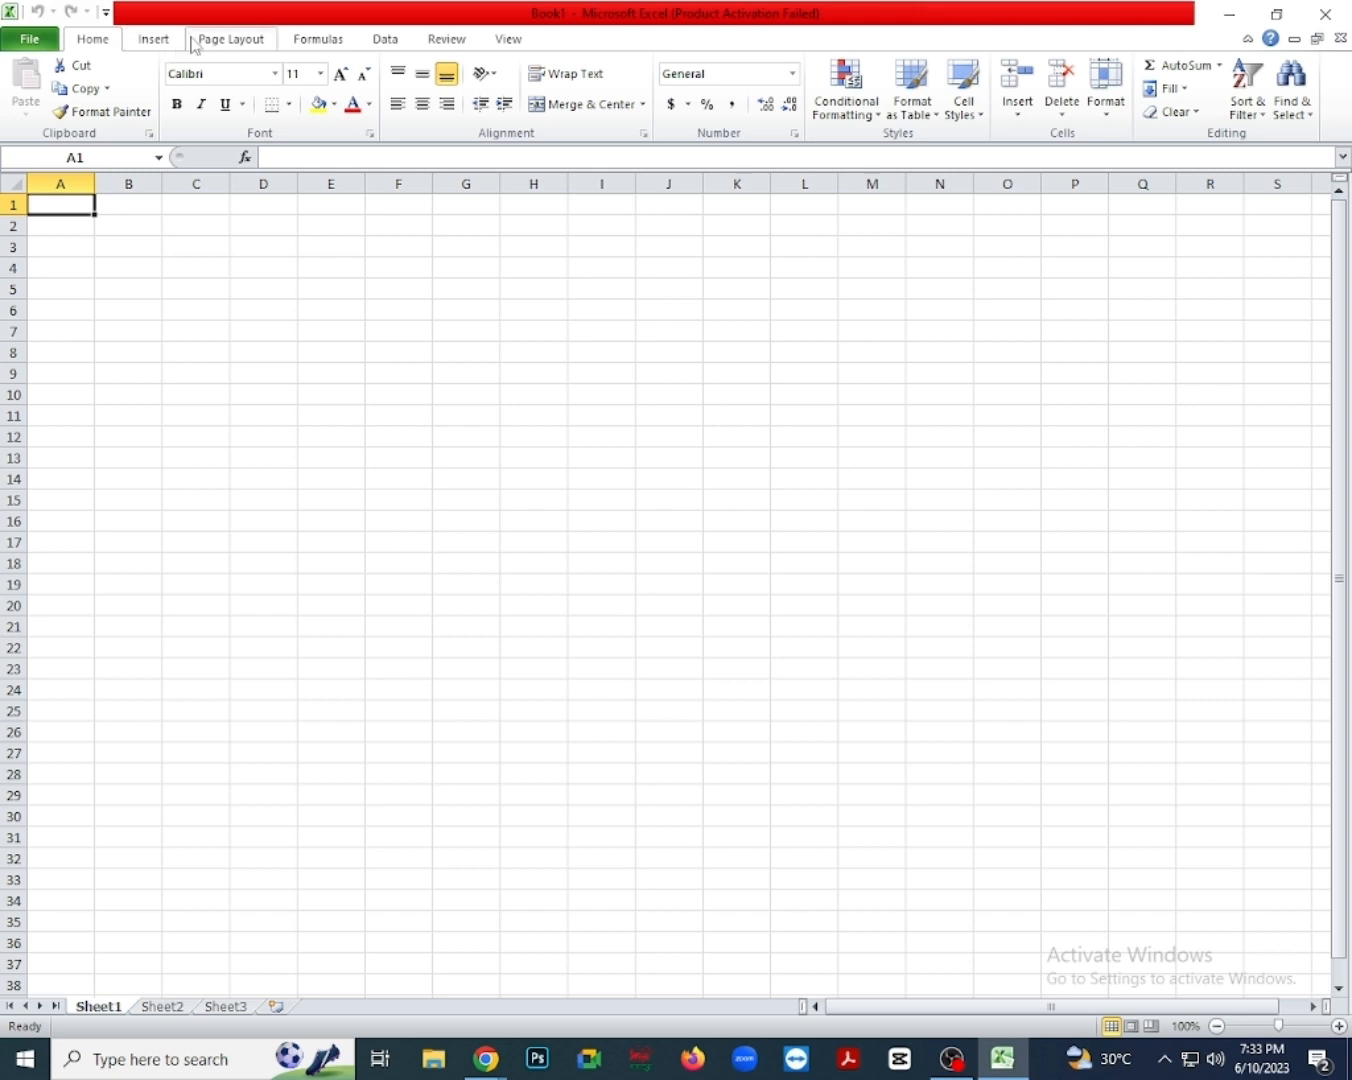
left_click(1232, 16)
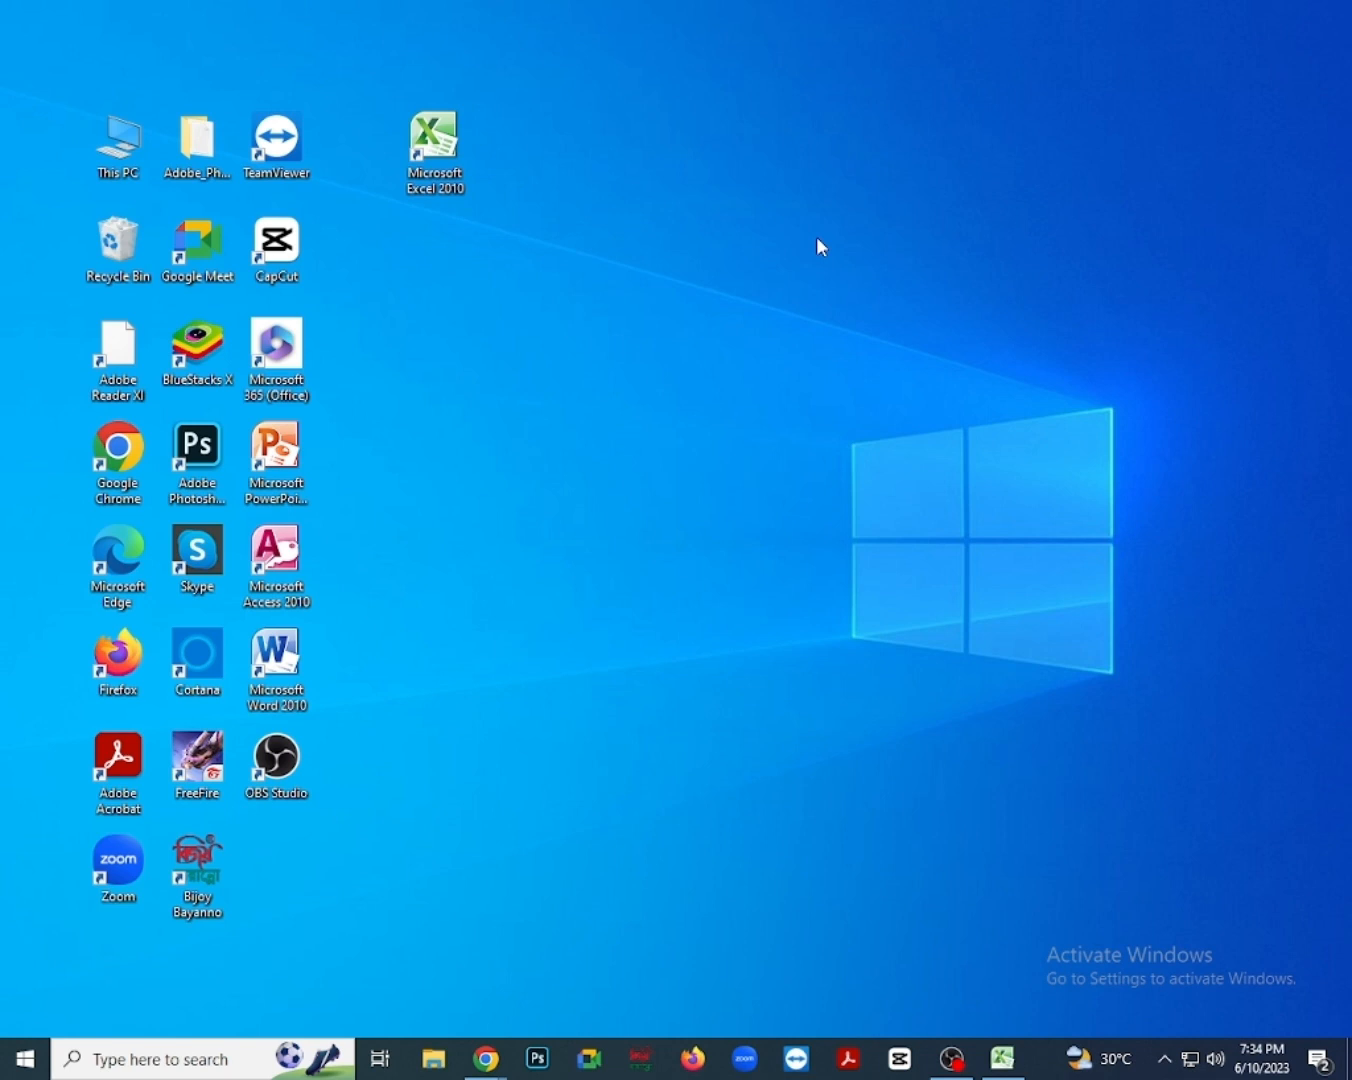
left_click(1004, 1058)
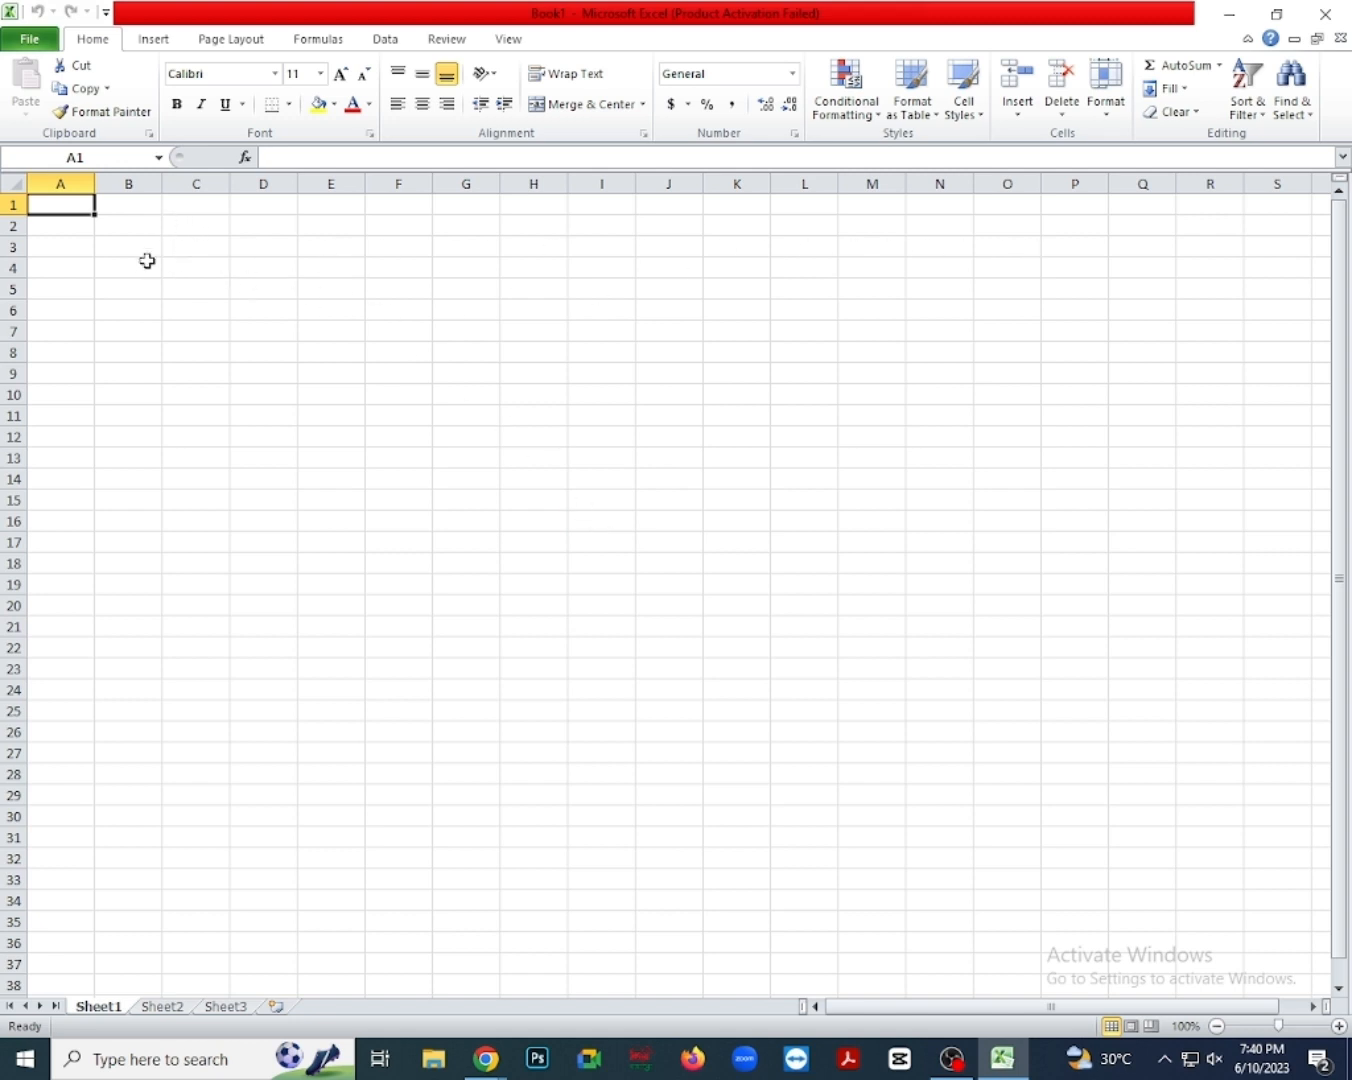
Examine the rows of the empty worksheet and the Insert, Page Layout, Formulas, Data, Review, View and Home command sets.
scroll(314, 554, "down", 7)
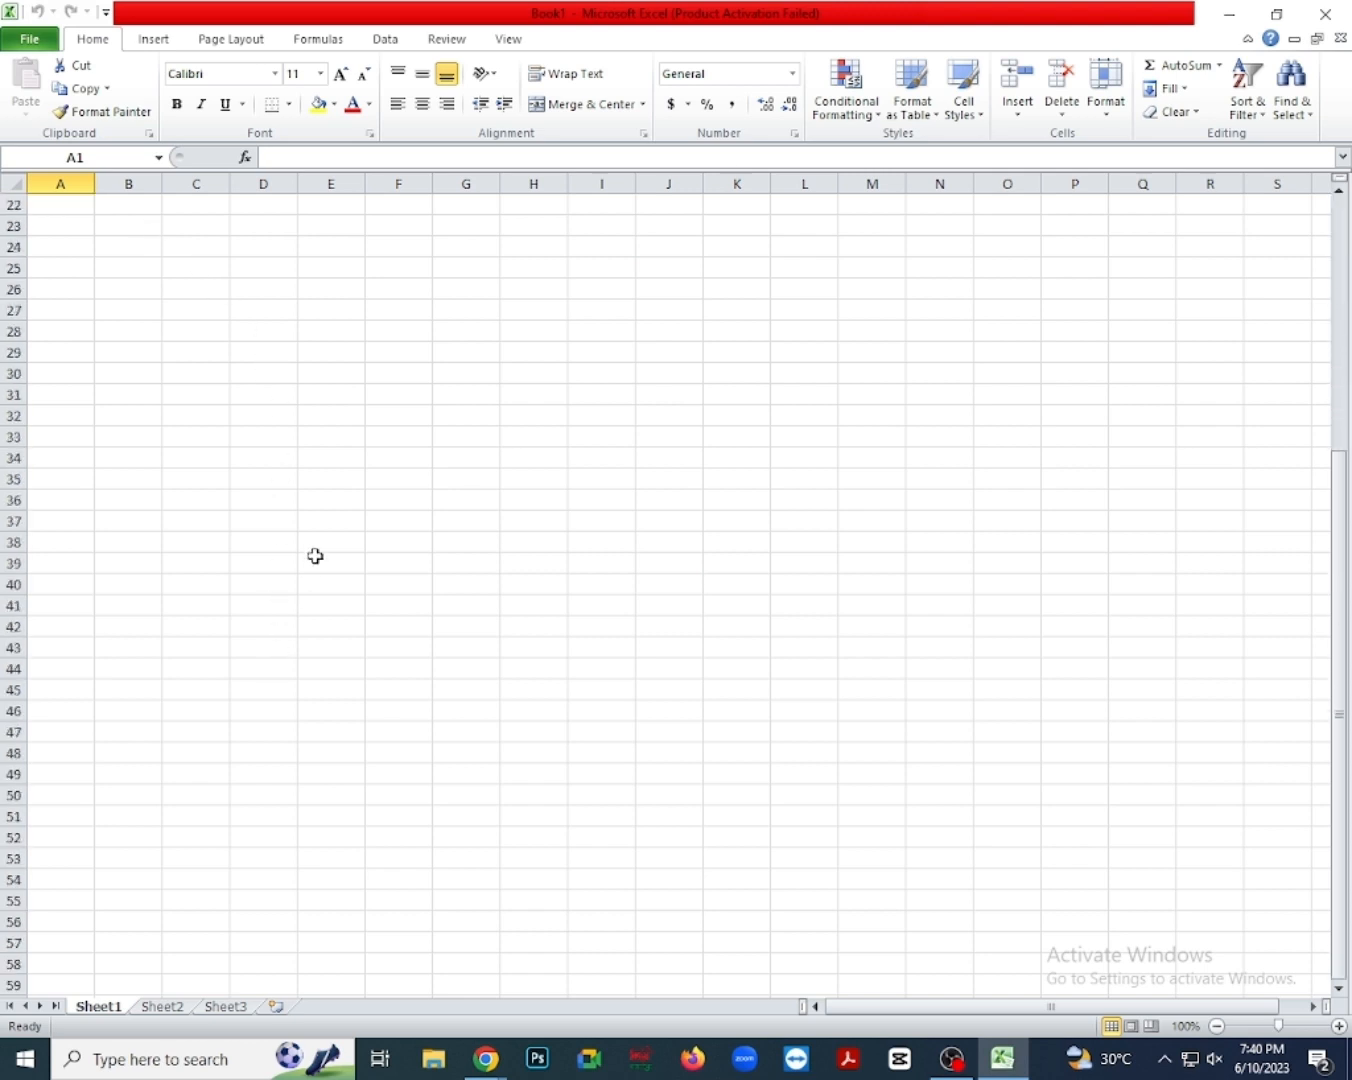
scroll(314, 558, "down", 20)
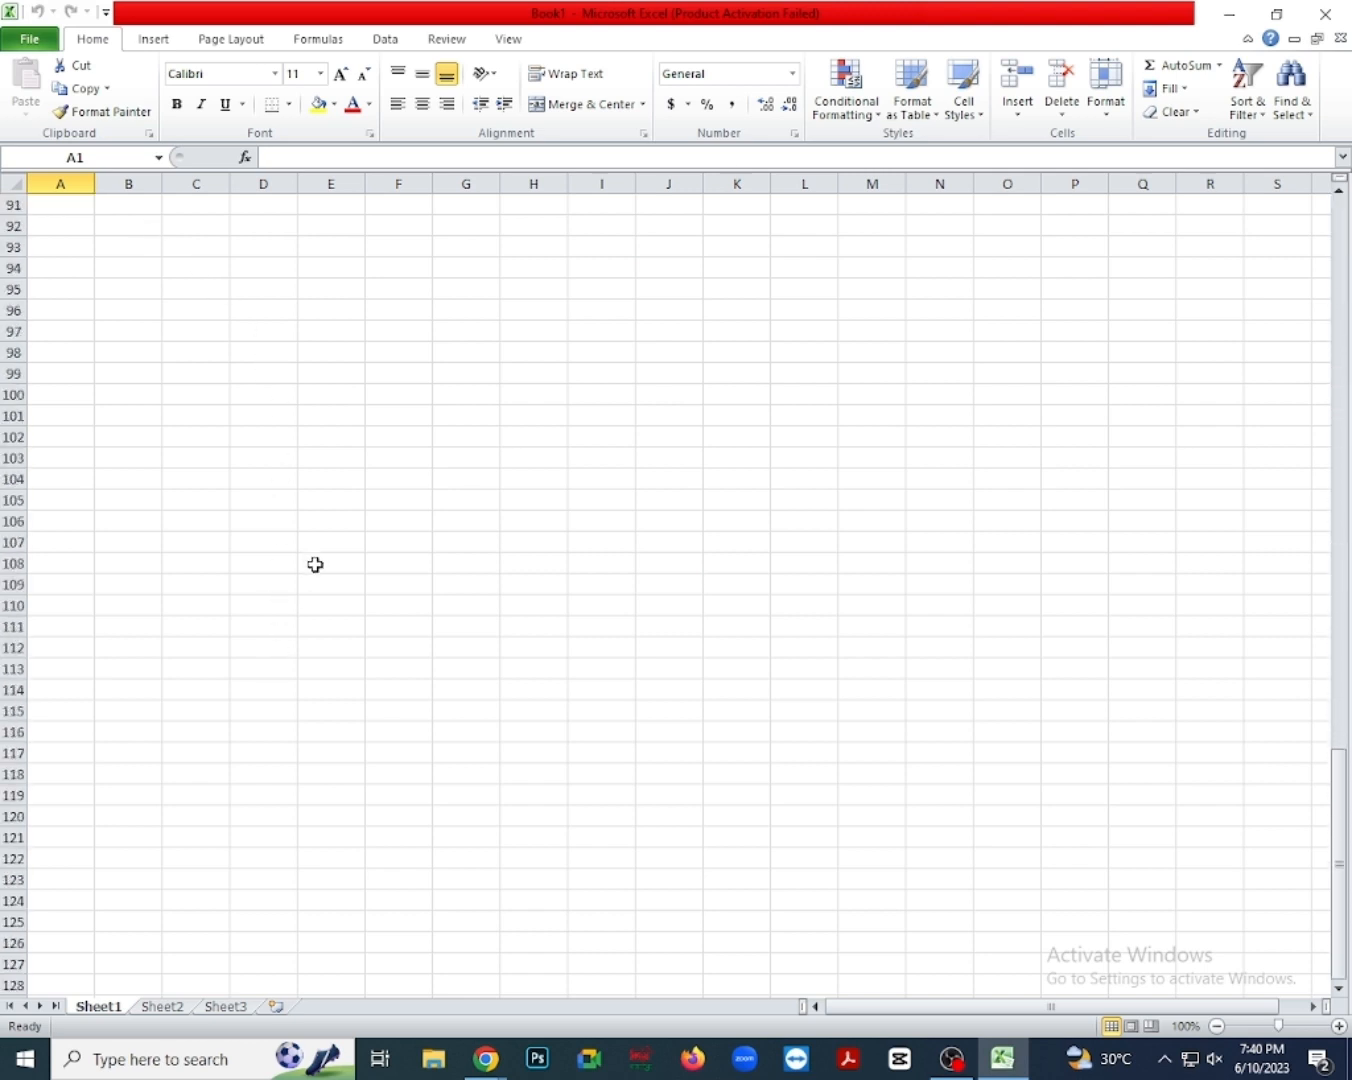
scroll(315, 565, "down", 4)
scroll(315, 566, "up", 18)
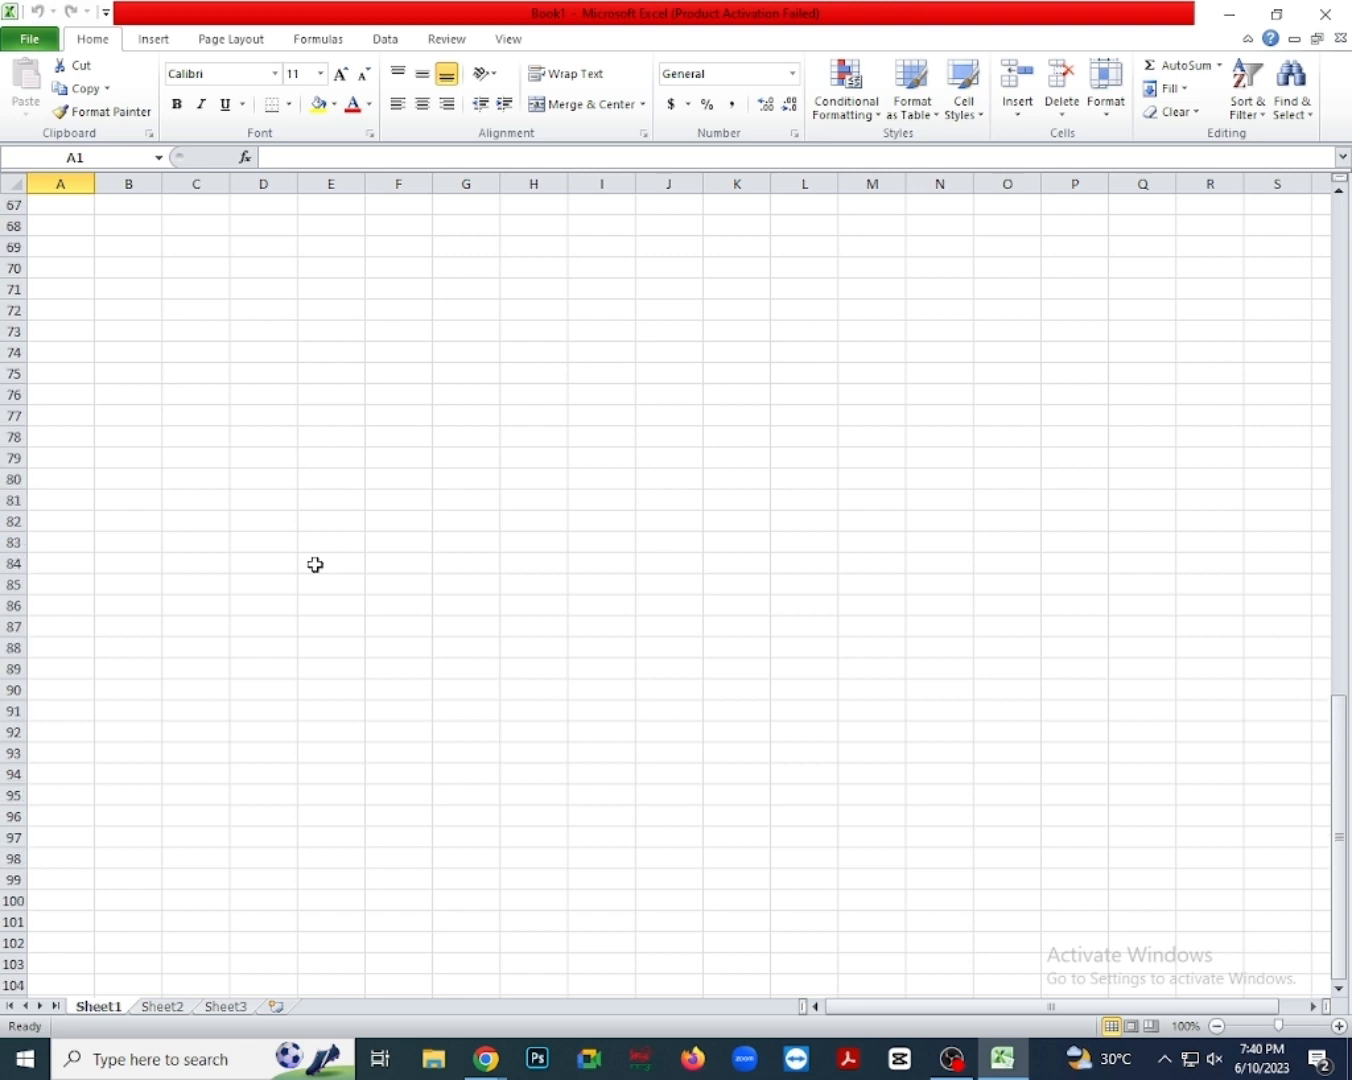
scroll(315, 565, "up", 14)
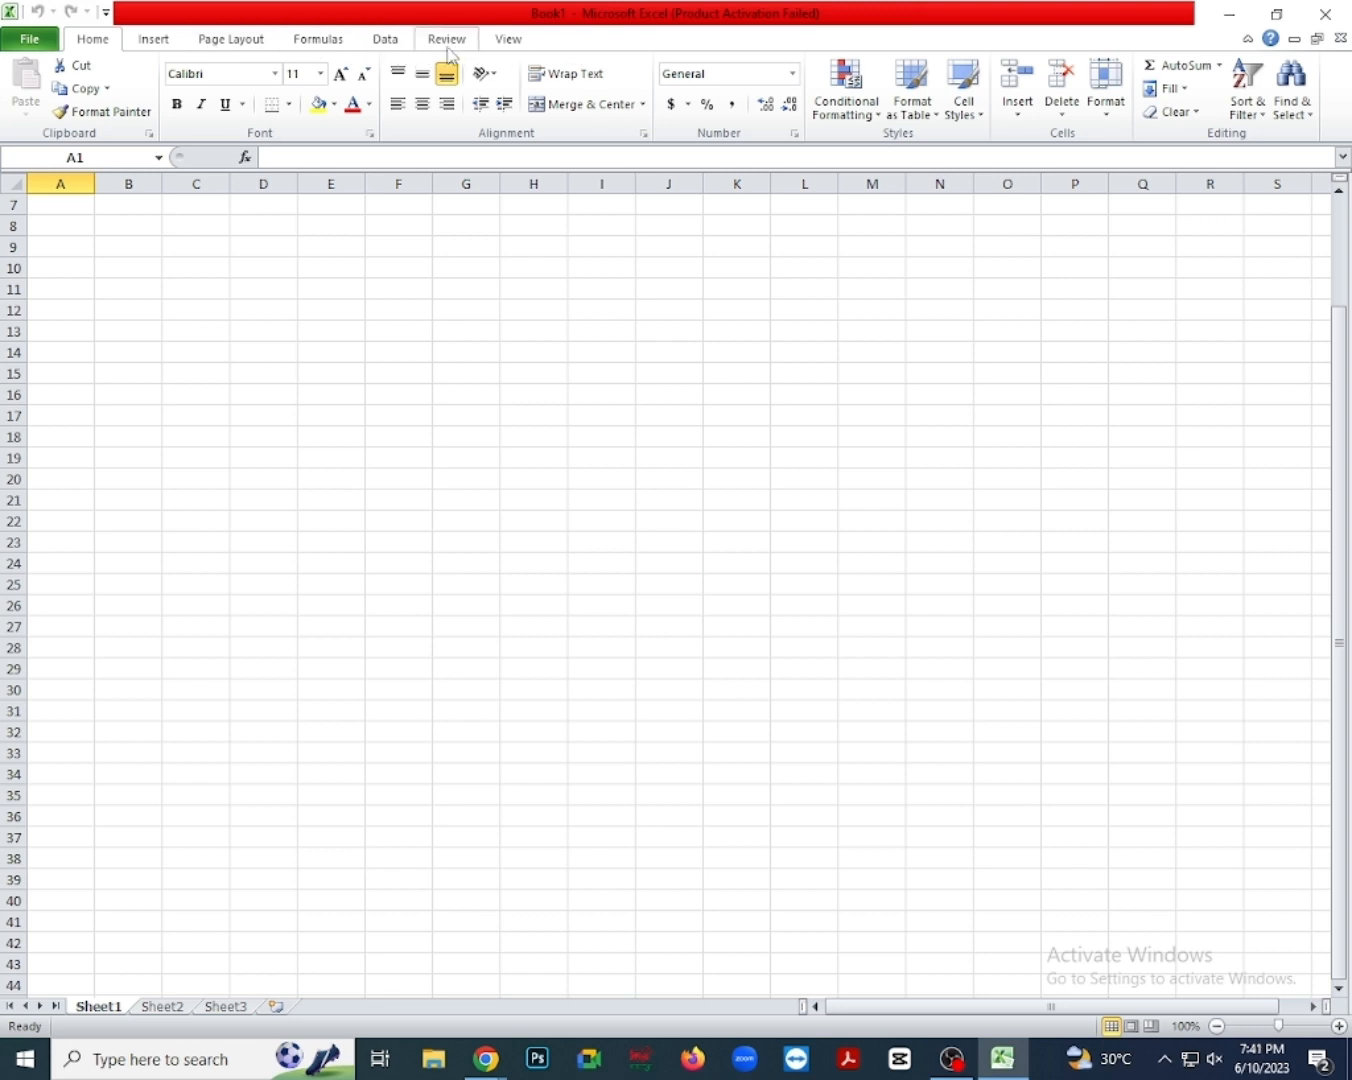
left_click(154, 41)
left_click(215, 40)
left_click(321, 40)
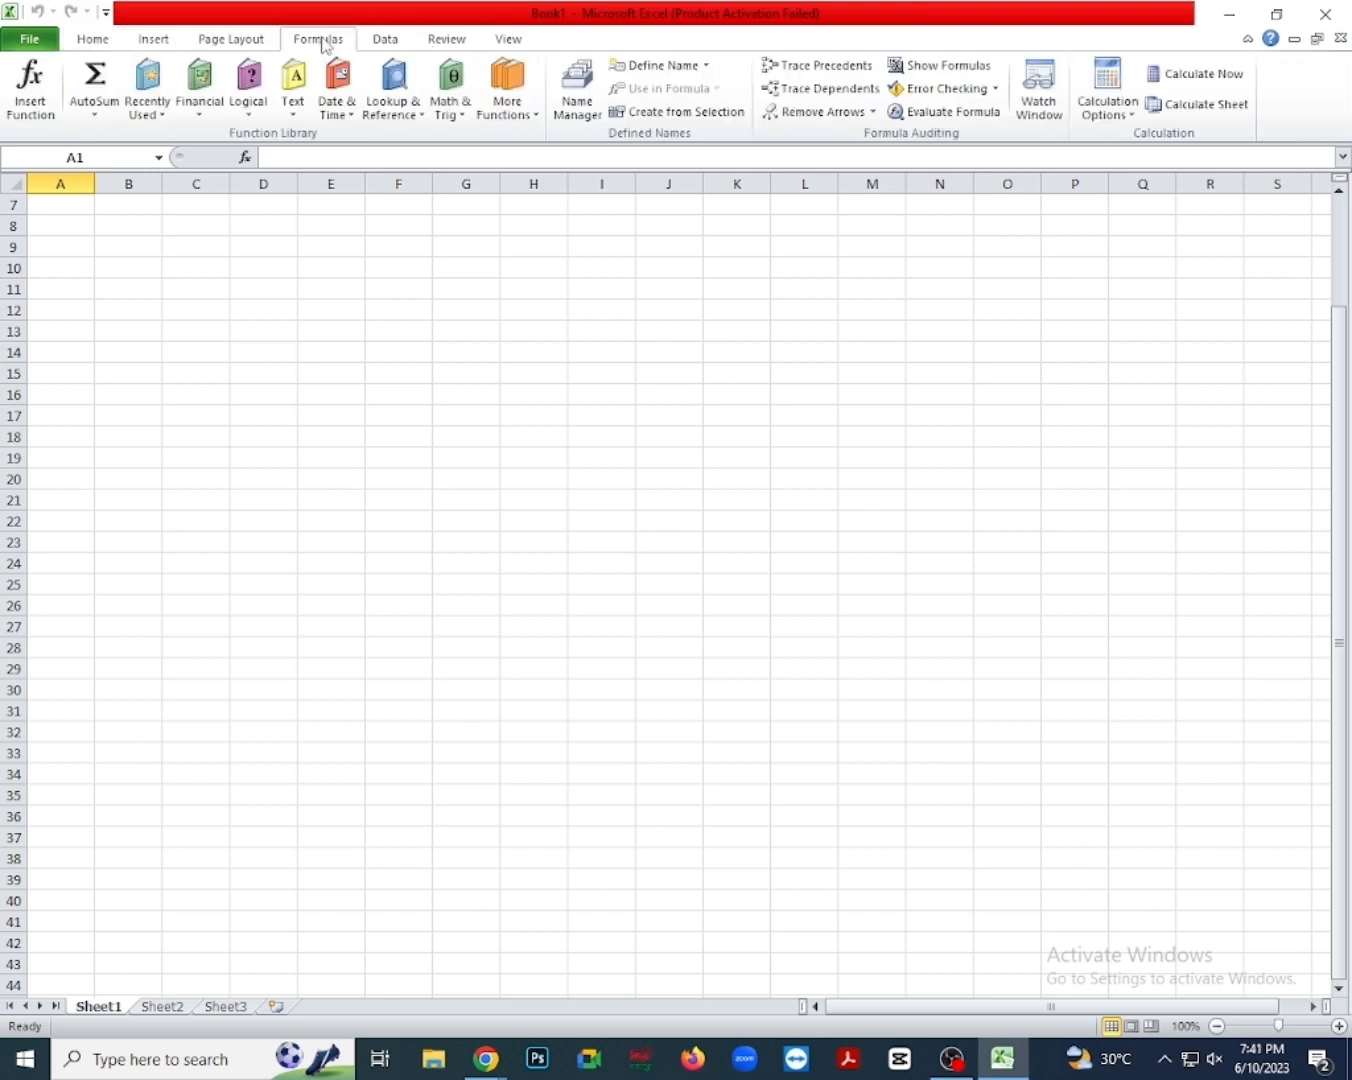
left_click(387, 42)
left_click(439, 44)
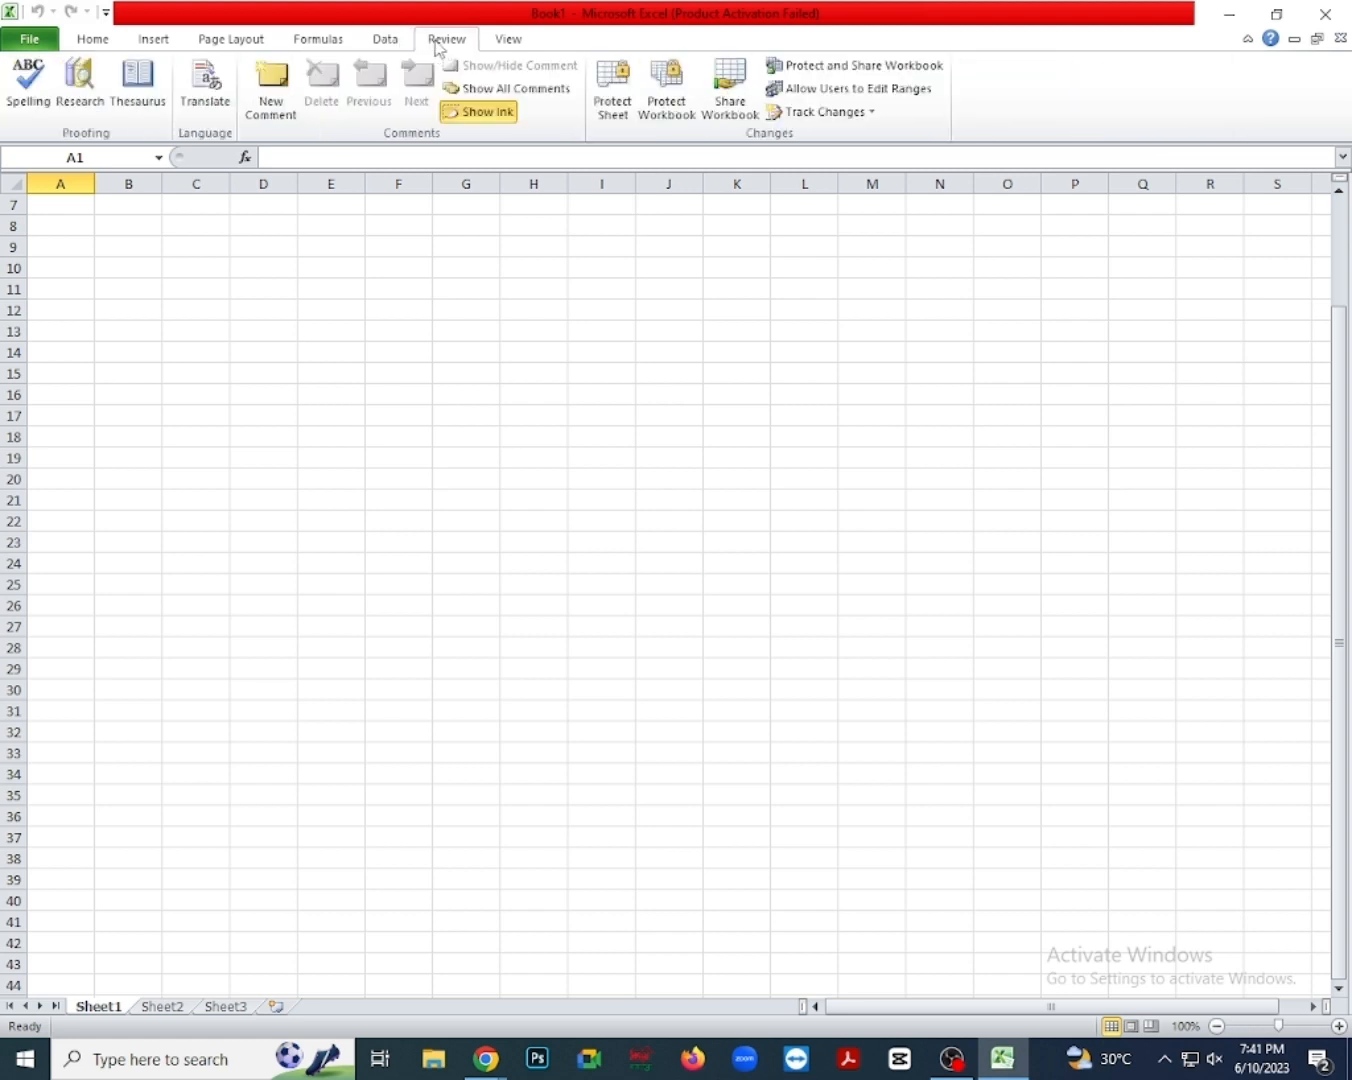
left_click(510, 46)
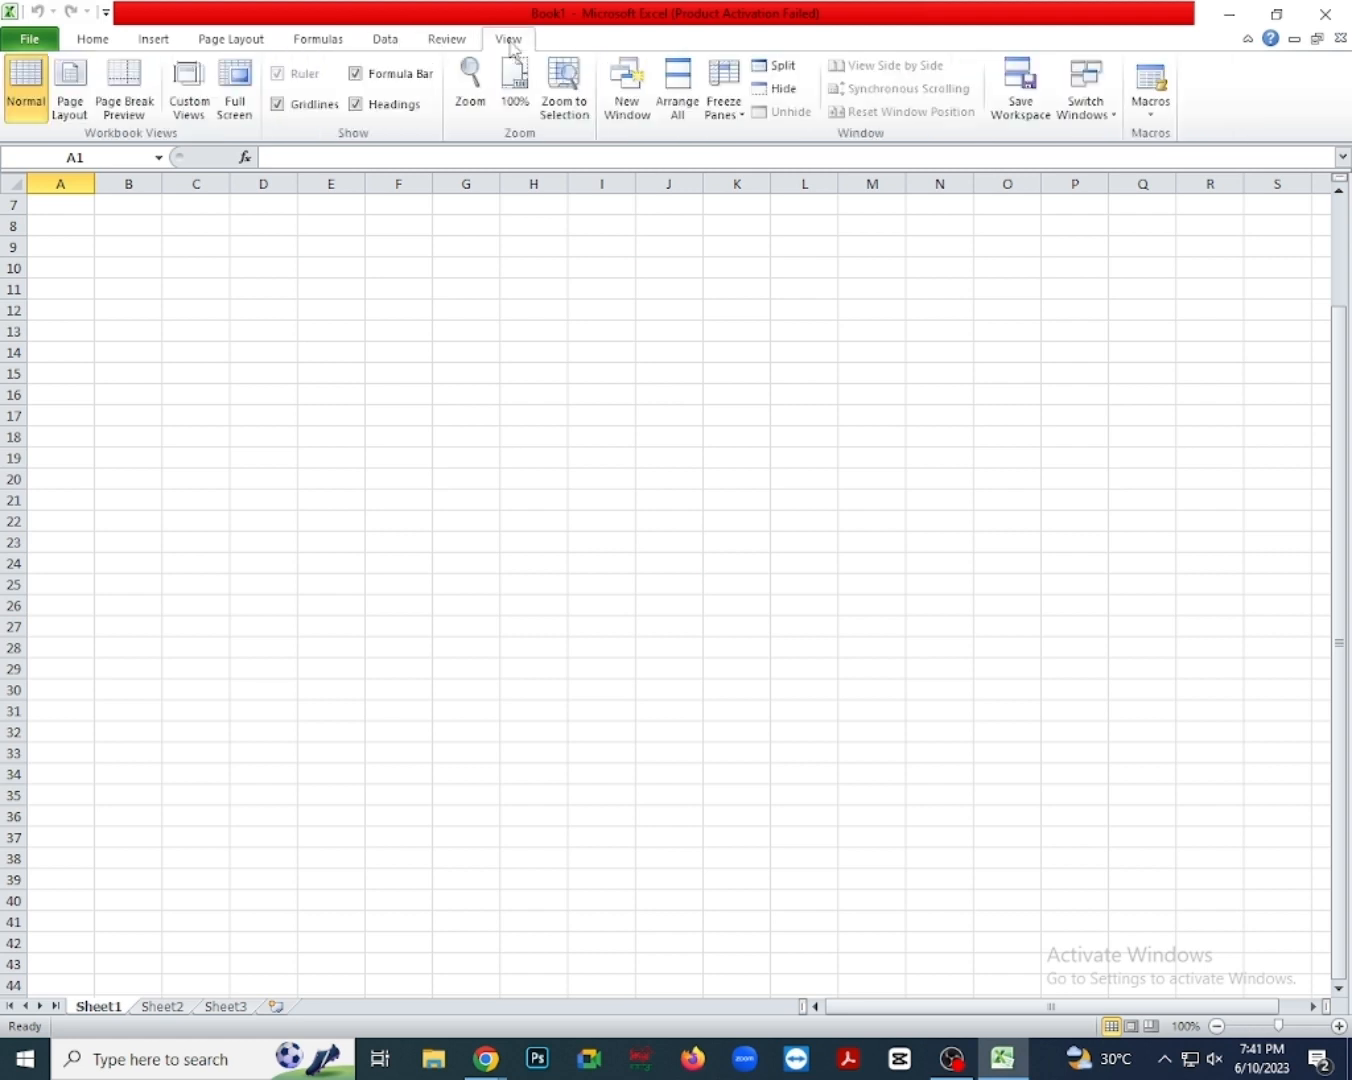
left_click(87, 42)
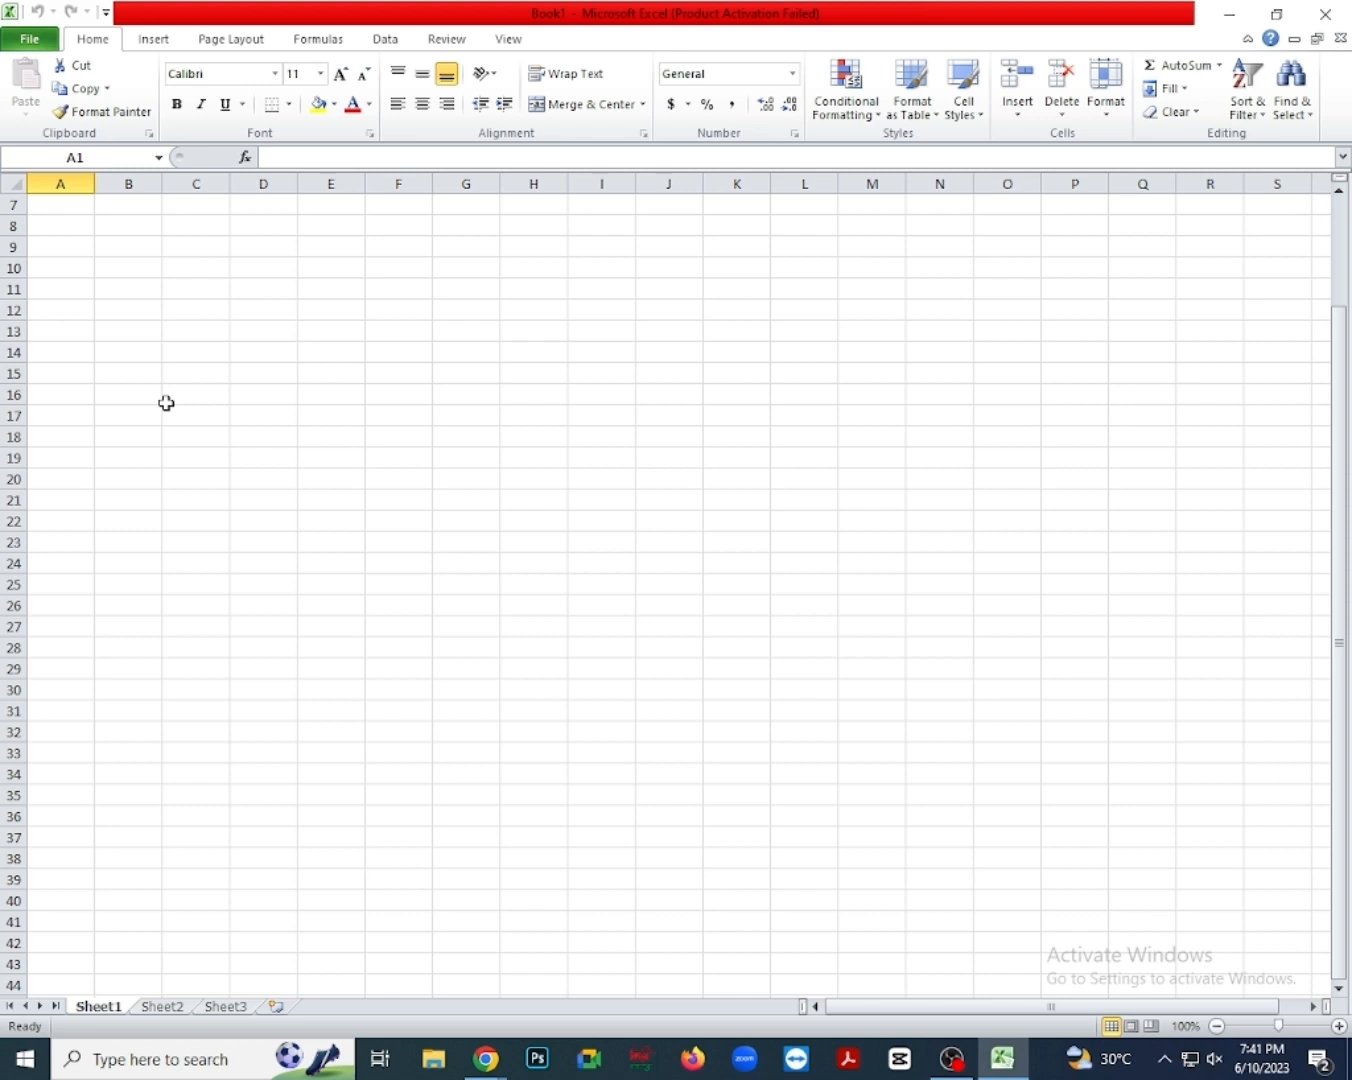
Start saving the workbook, create a folder named Excel on the Desktop and choose it as the save location.
left_click(35, 45)
left_click(79, 81)
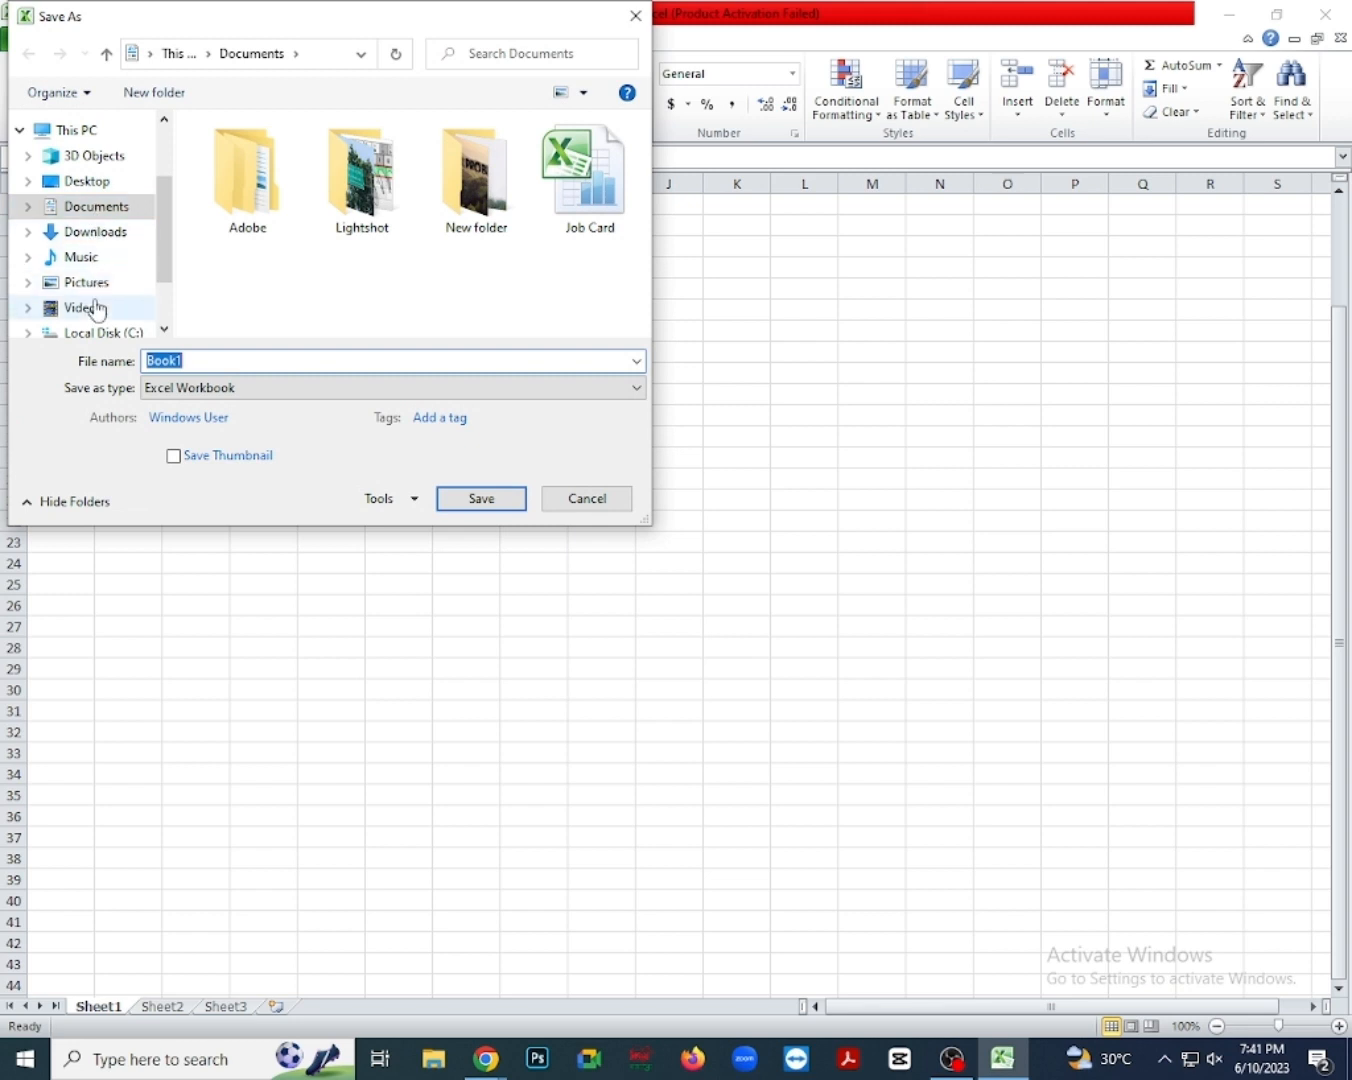
left_click(86, 181)
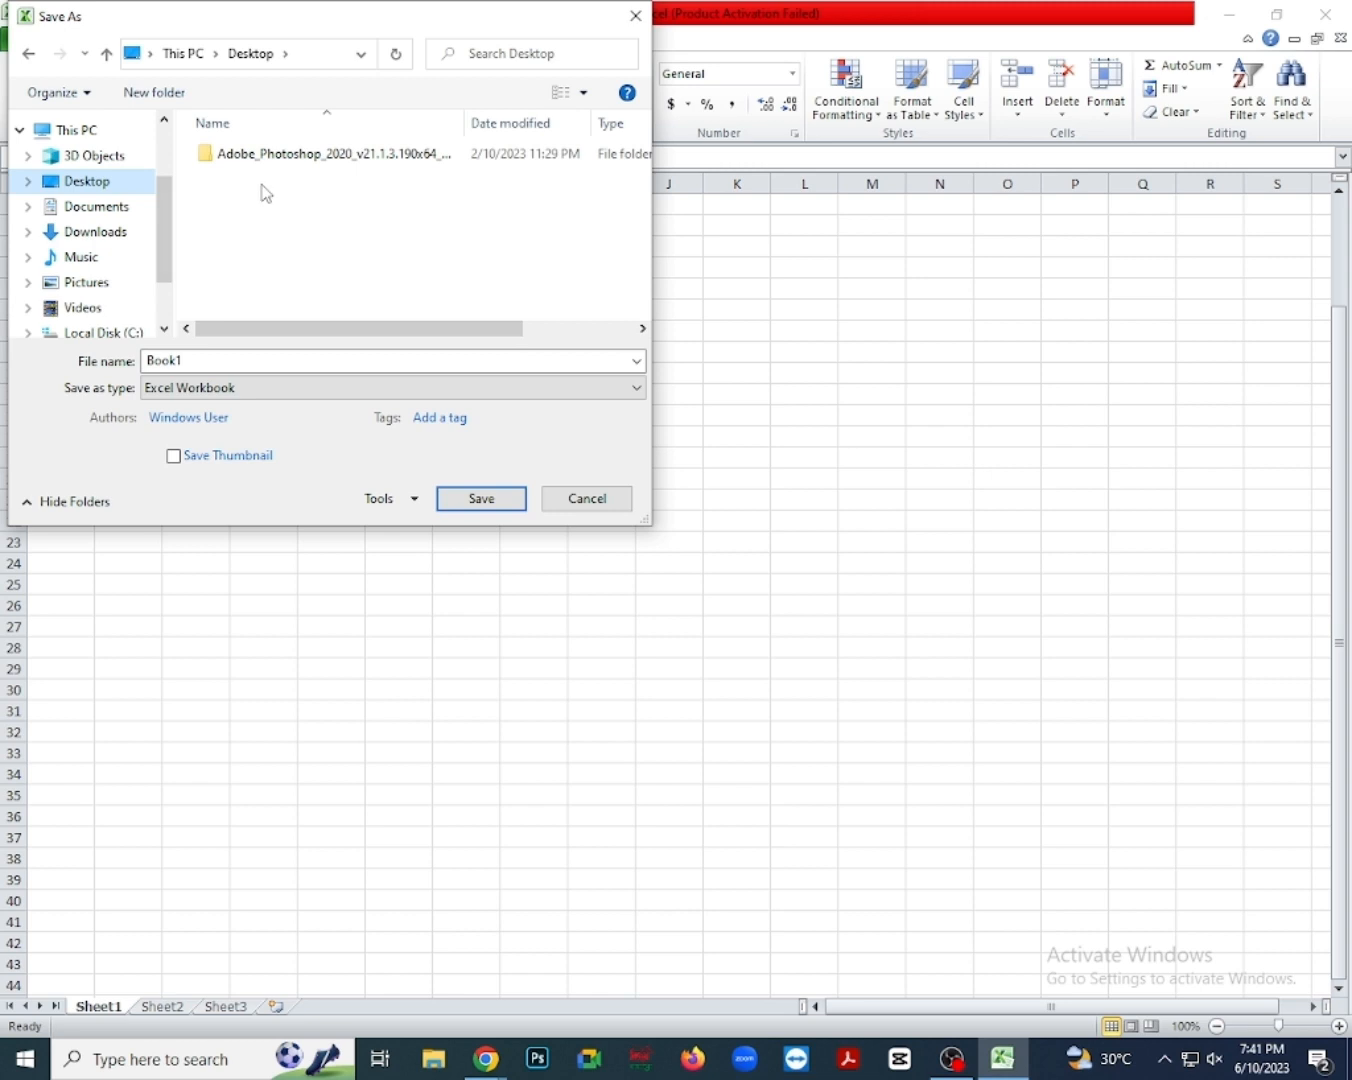
right_click(262, 186)
mouse_move(321, 409)
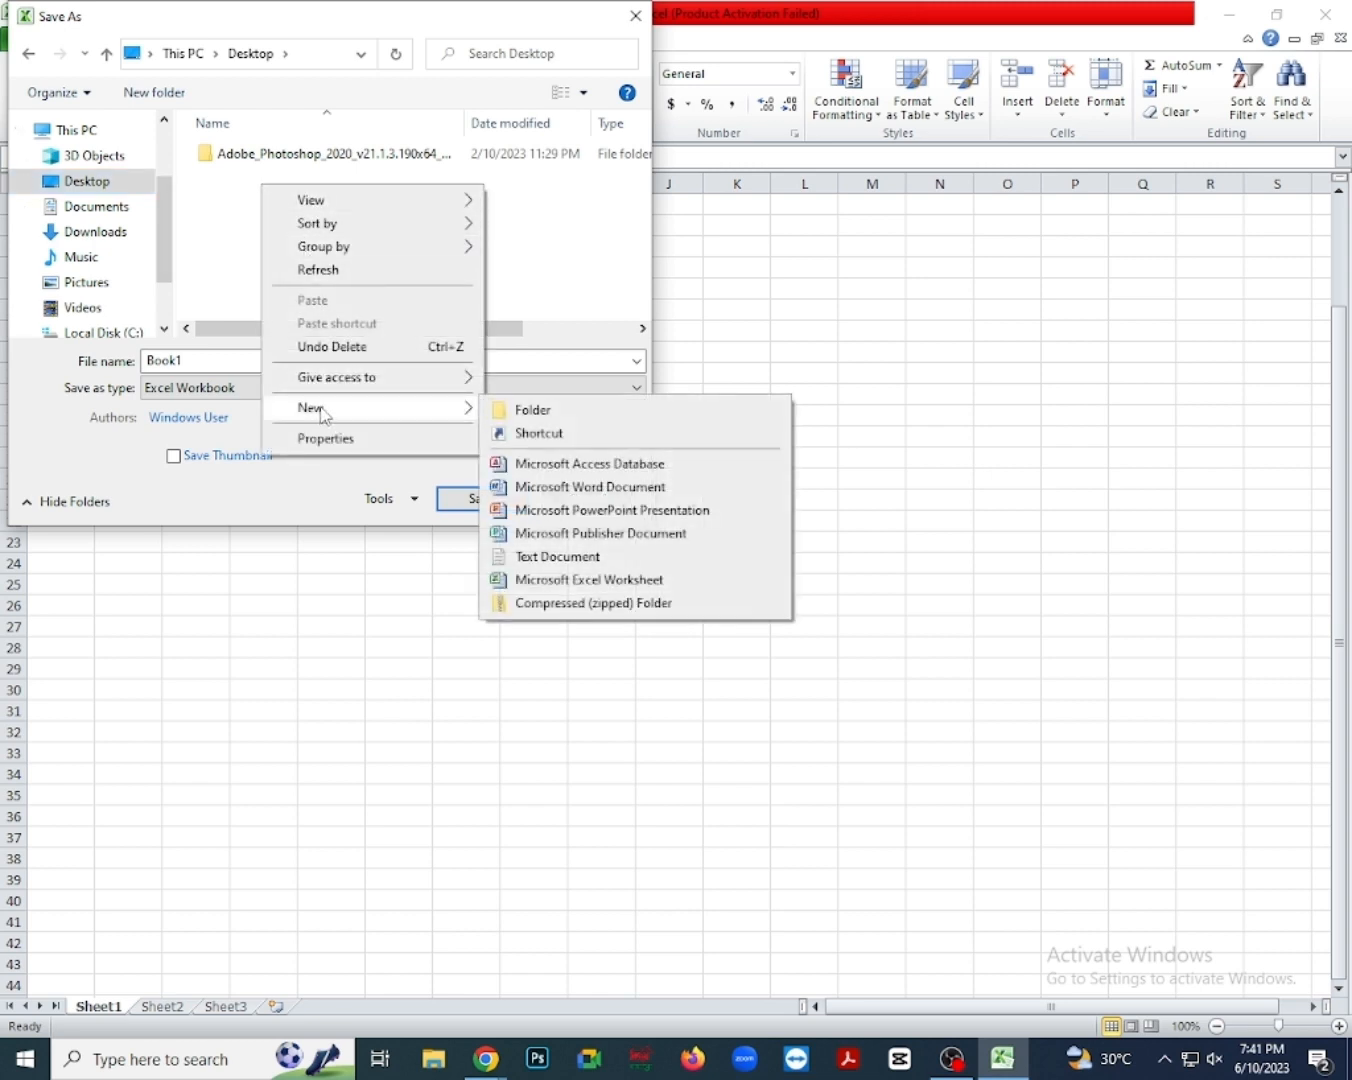
left_click(521, 410)
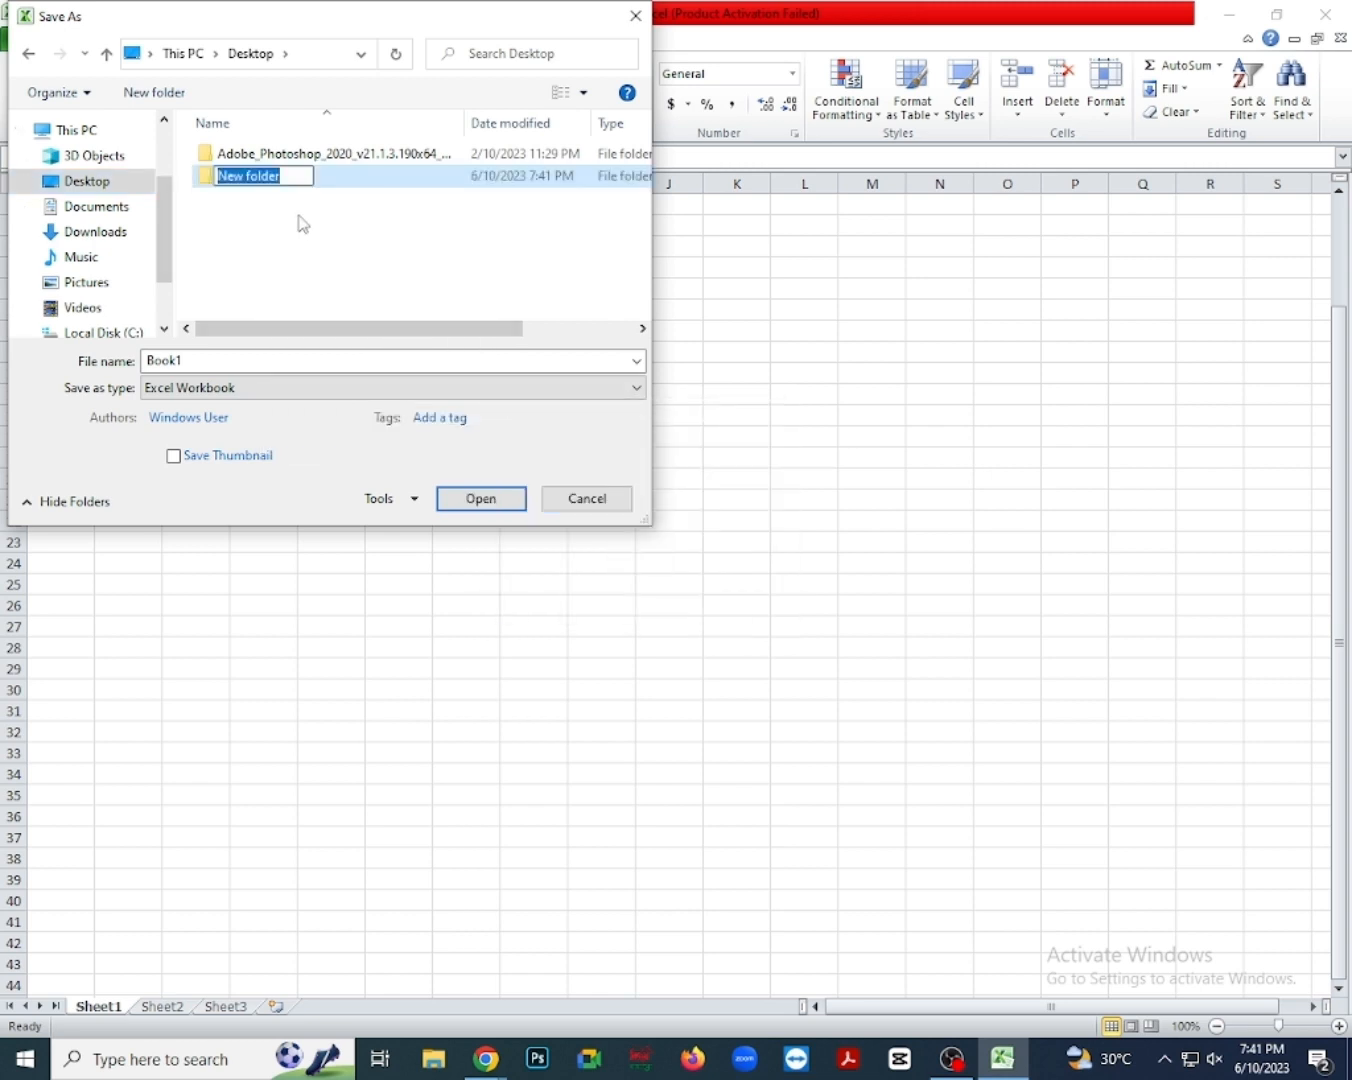
key("BackSpace")
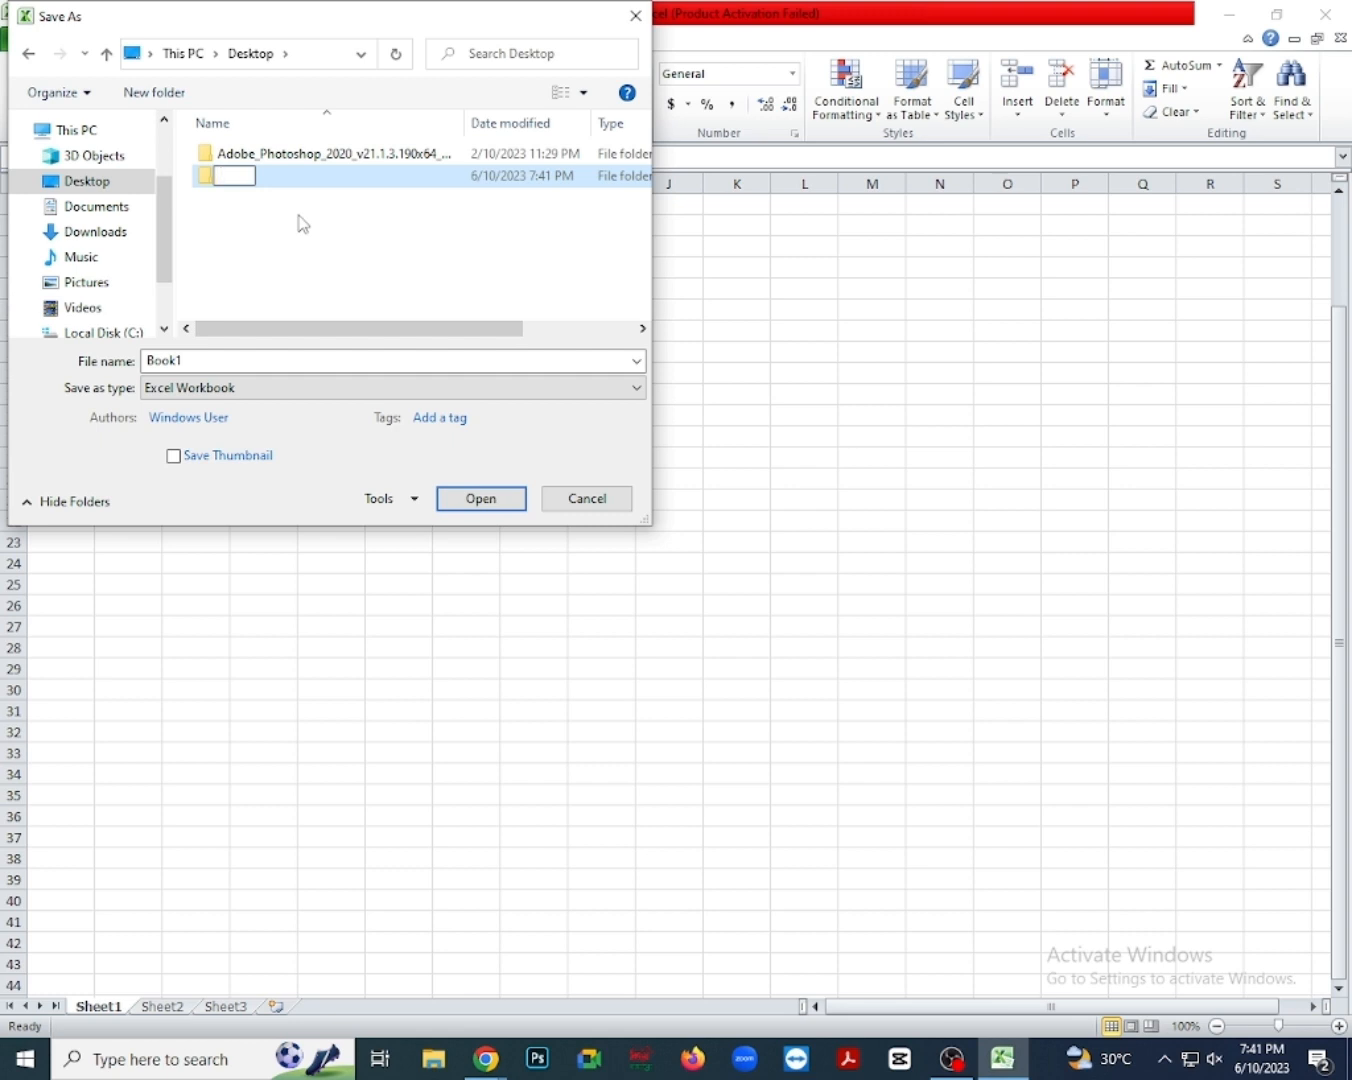
type("Excel")
left_click(238, 203)
double_click(272, 184)
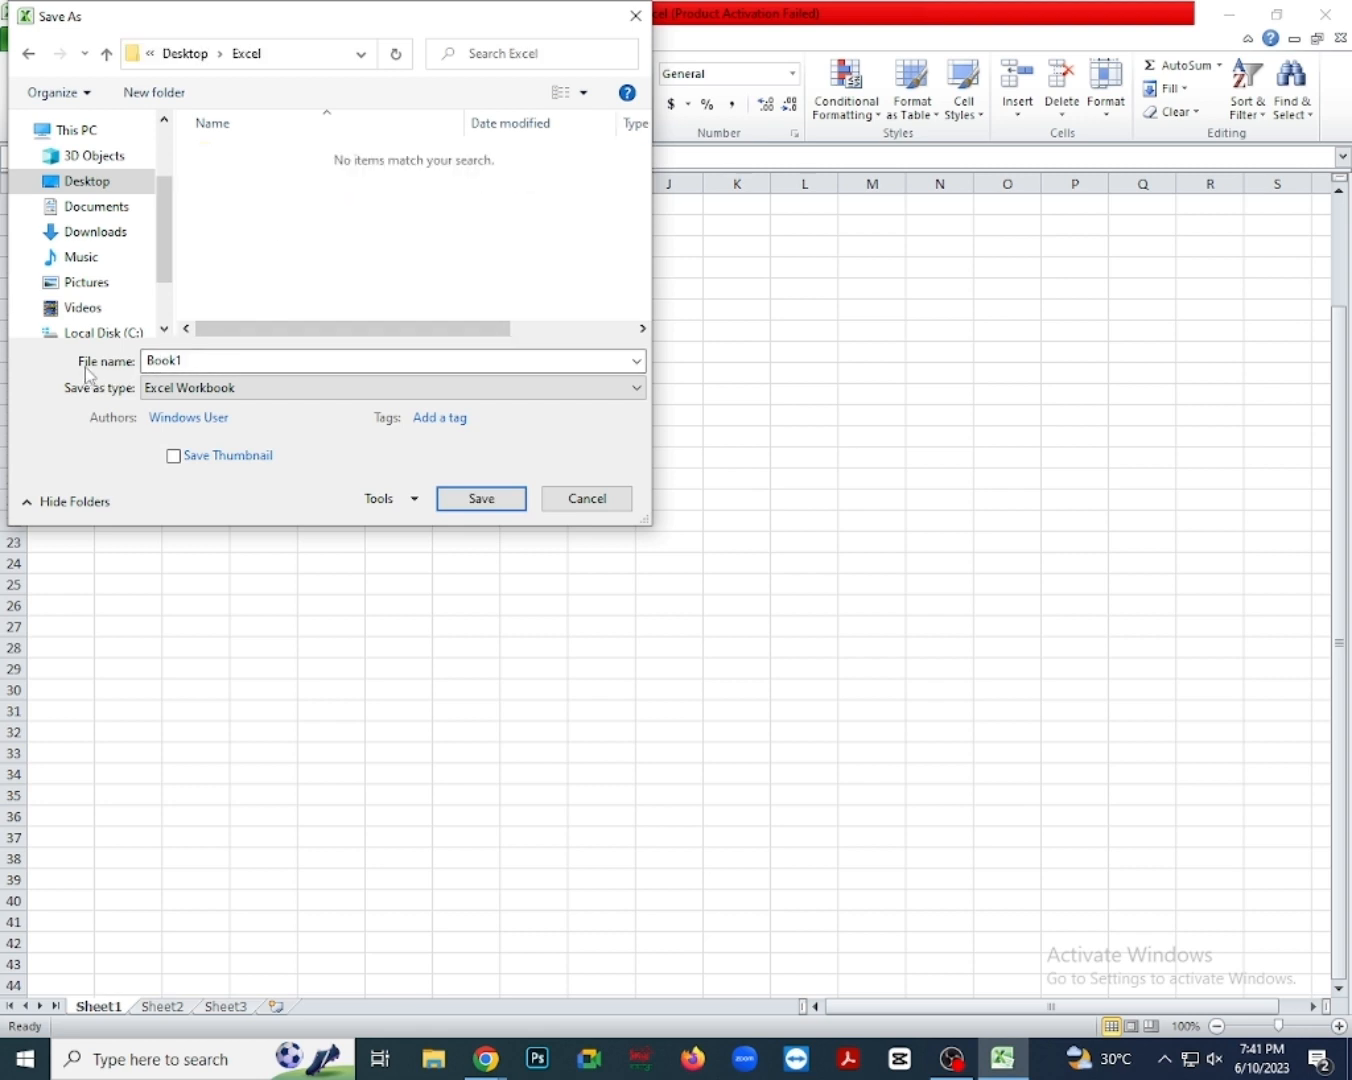
Save the workbook as class 01 in the Excel folder with the Excel Workbook file type.
left_click(152, 364)
double_click(164, 362)
key("BackSpace")
type("c")
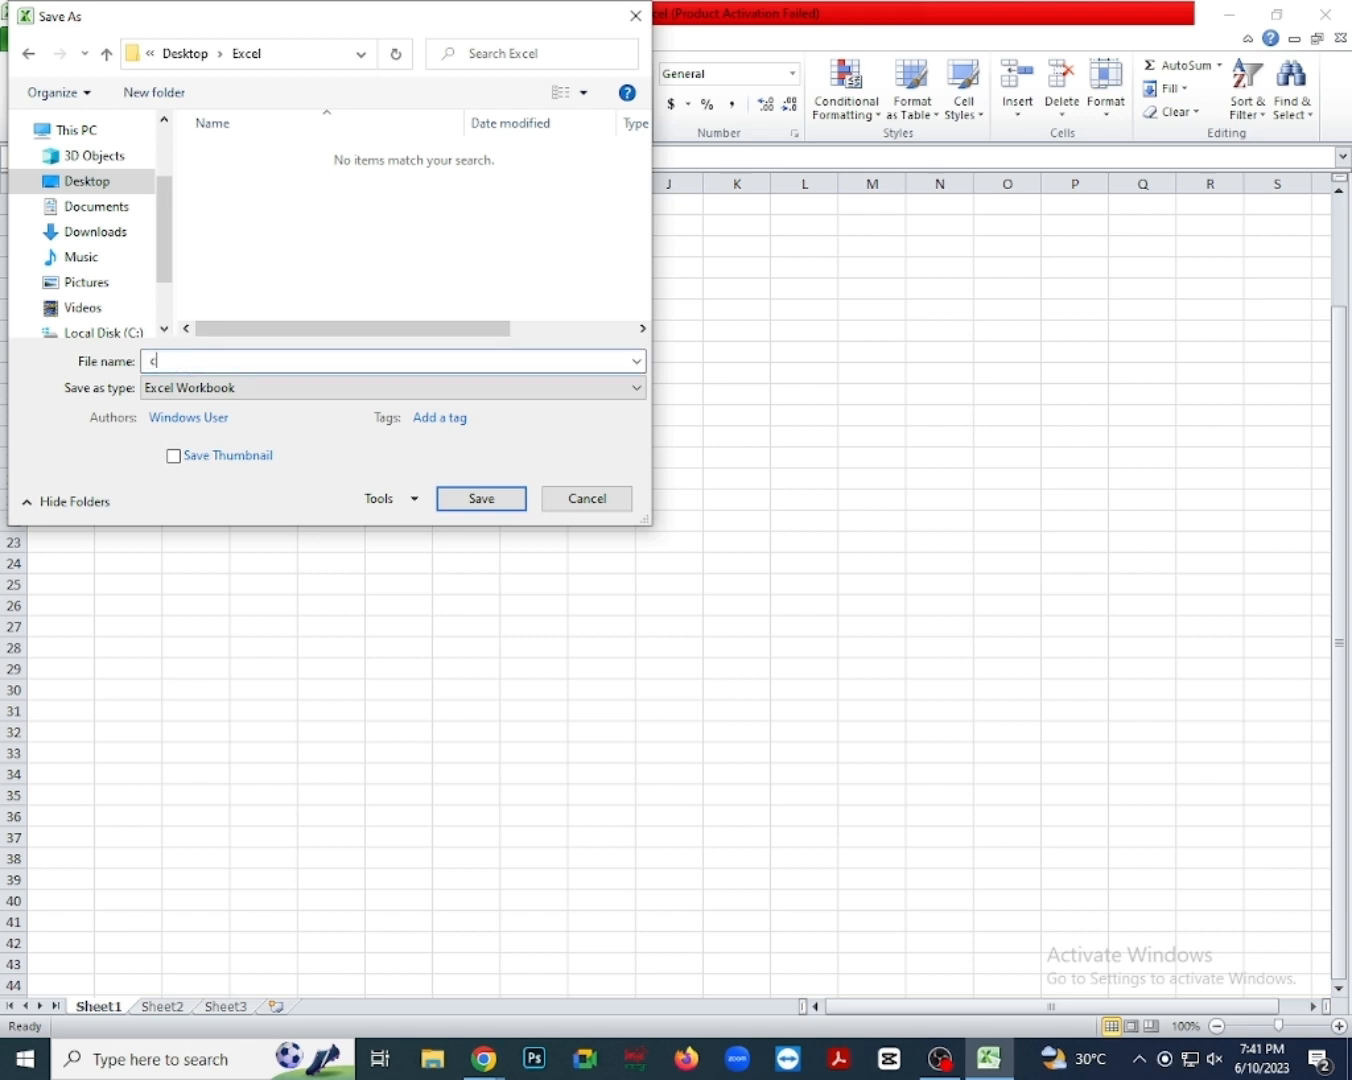
type("lass 01")
left_click(636, 388)
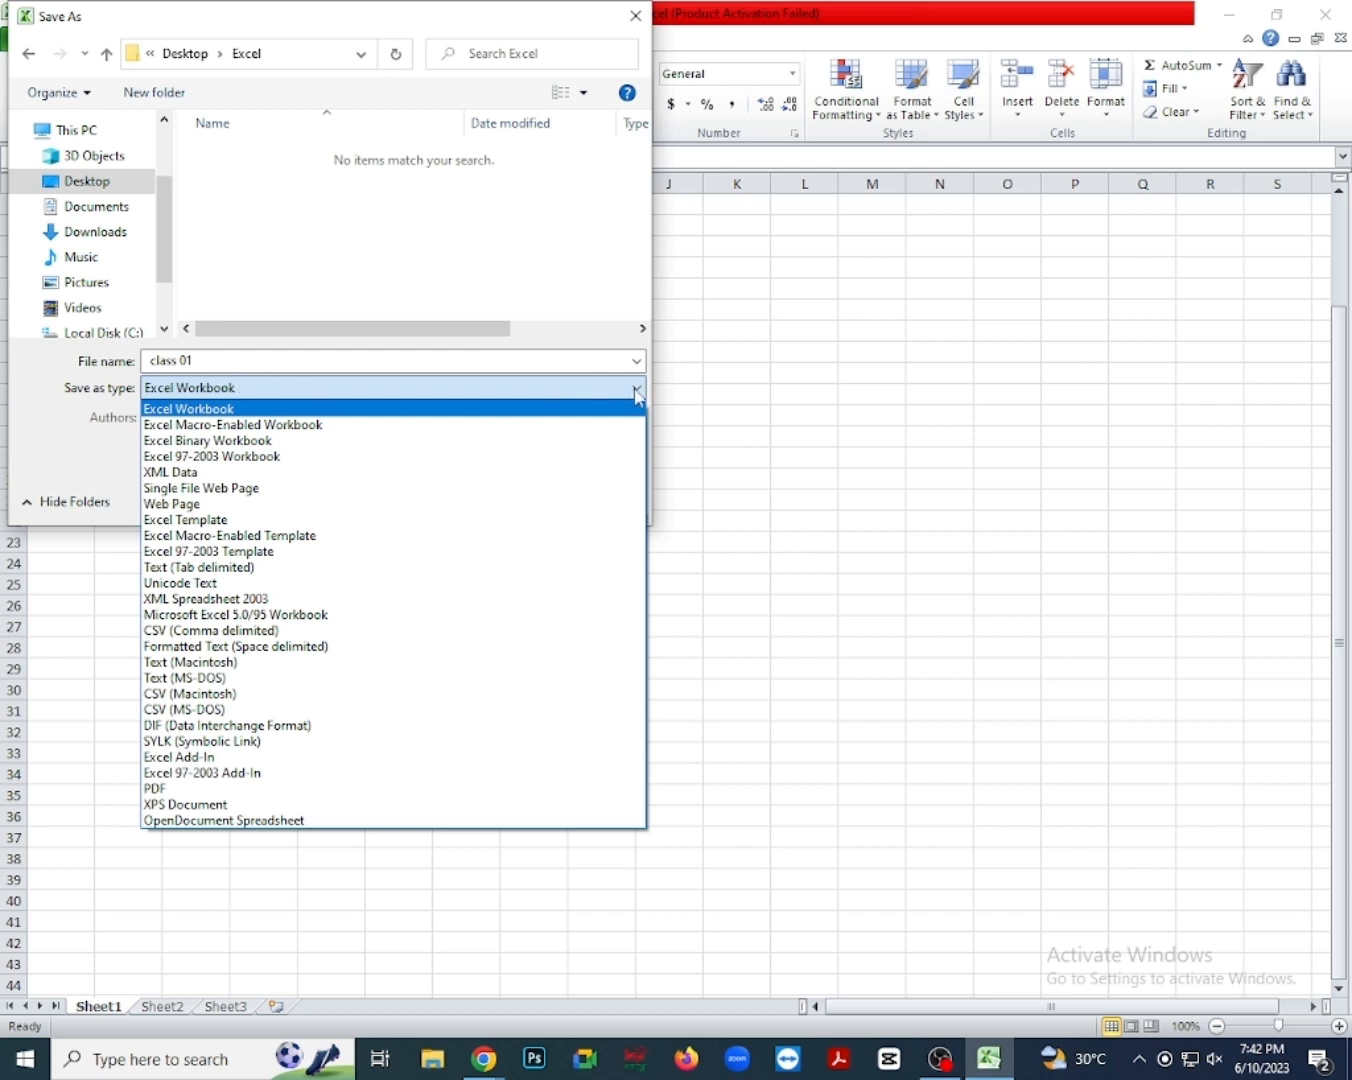
left_click(589, 389)
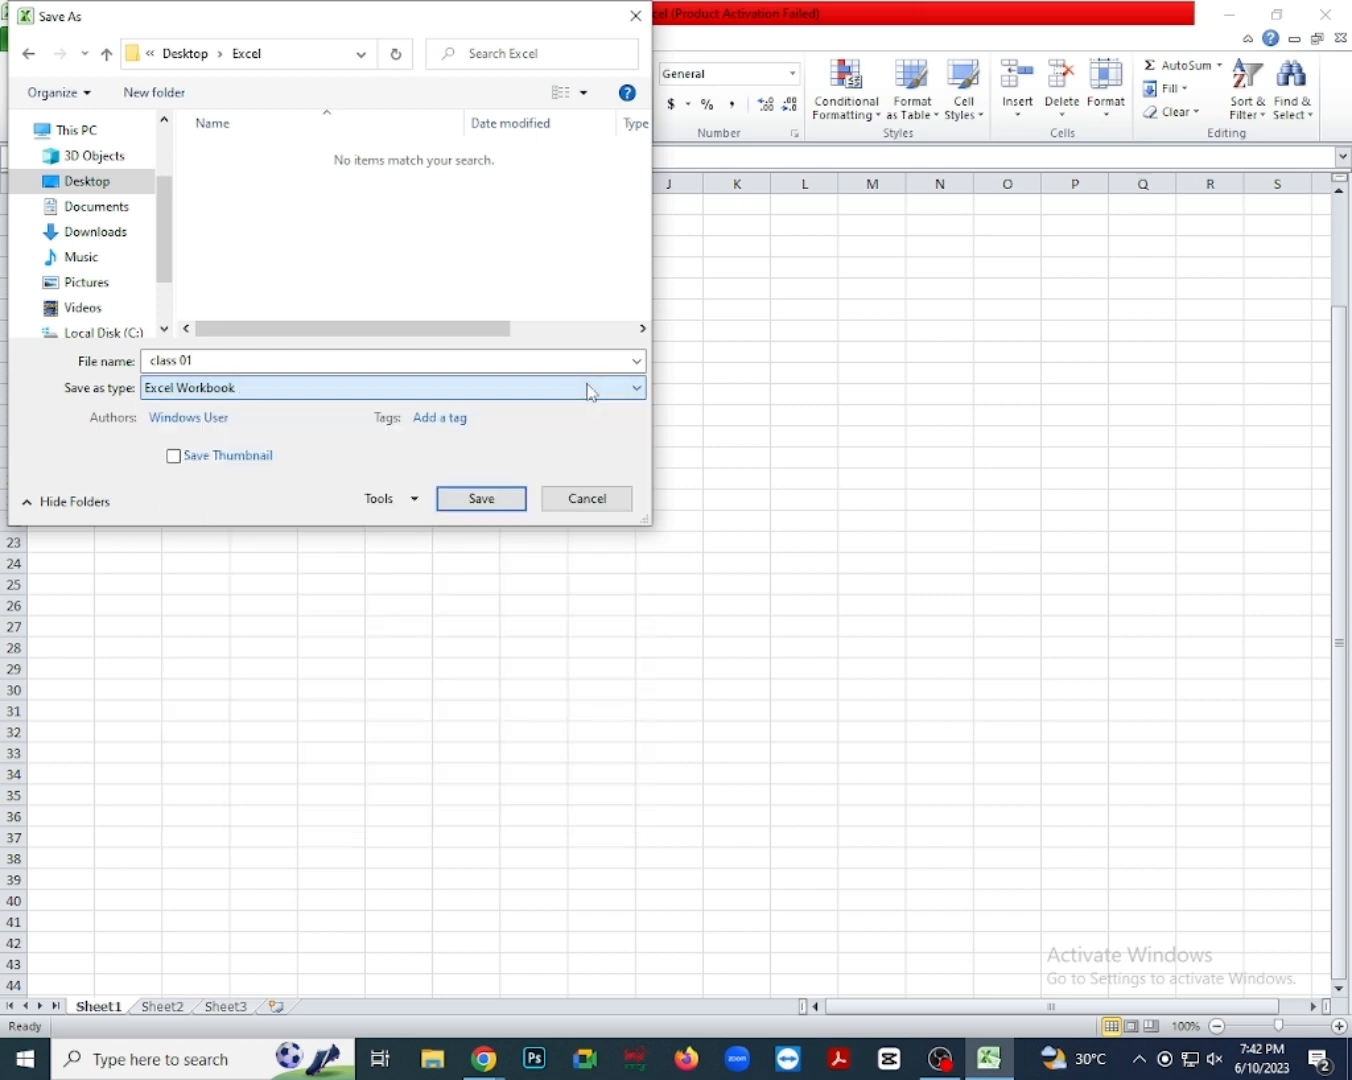
left_click(482, 498)
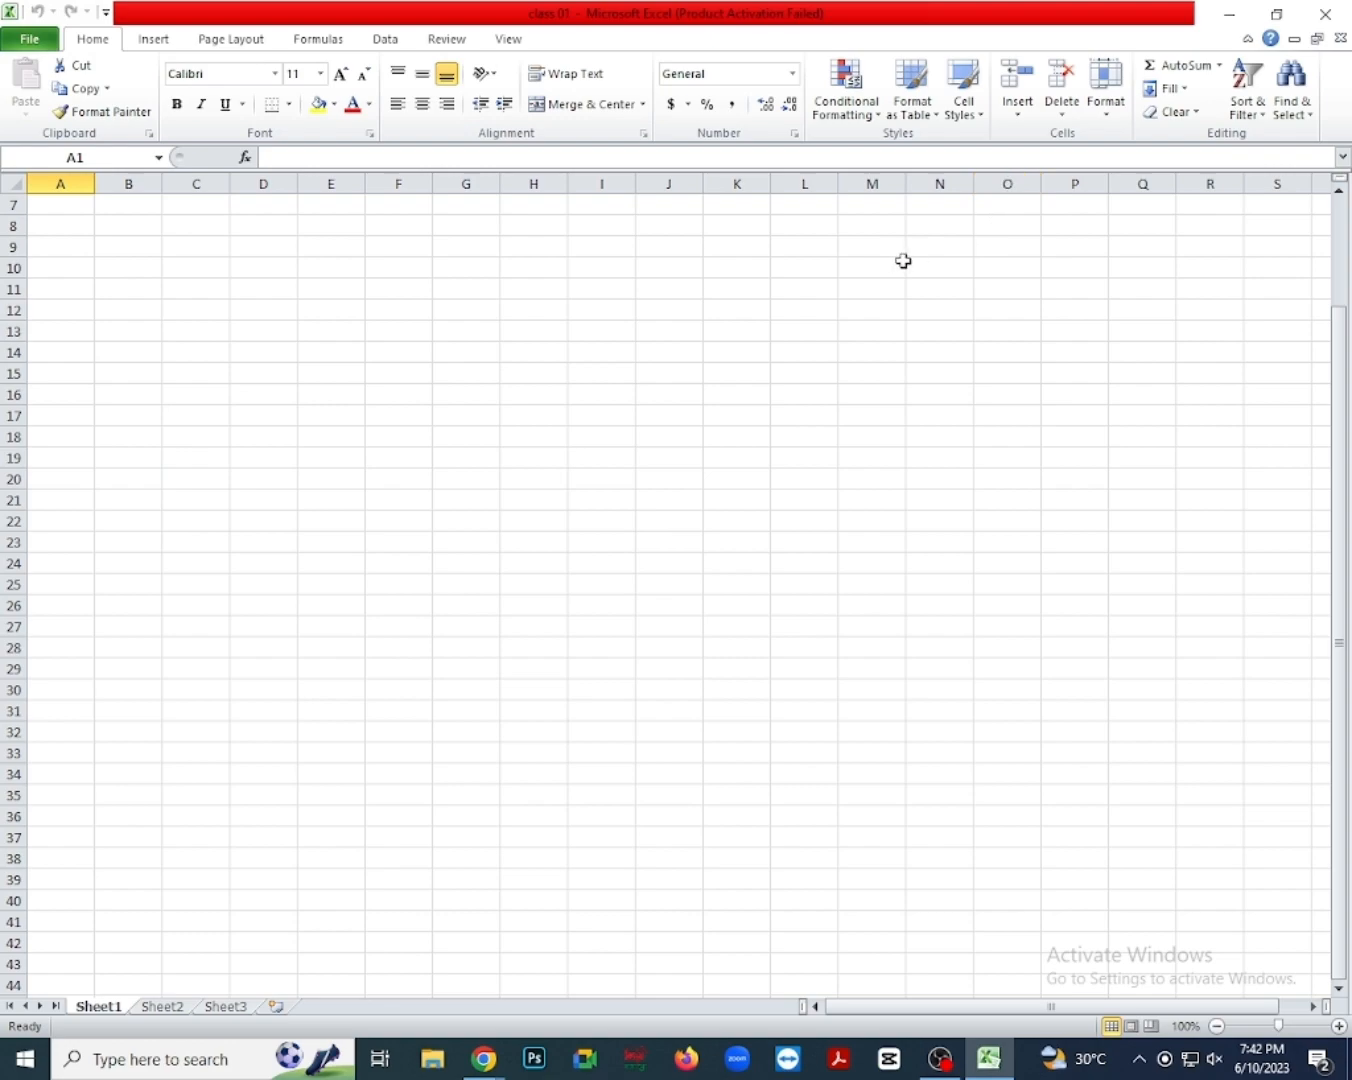
Move the Excel folder below the Microsoft Excel 2010 shortcut on the desktop and open the class 01 workbook from it.
left_click(1229, 13)
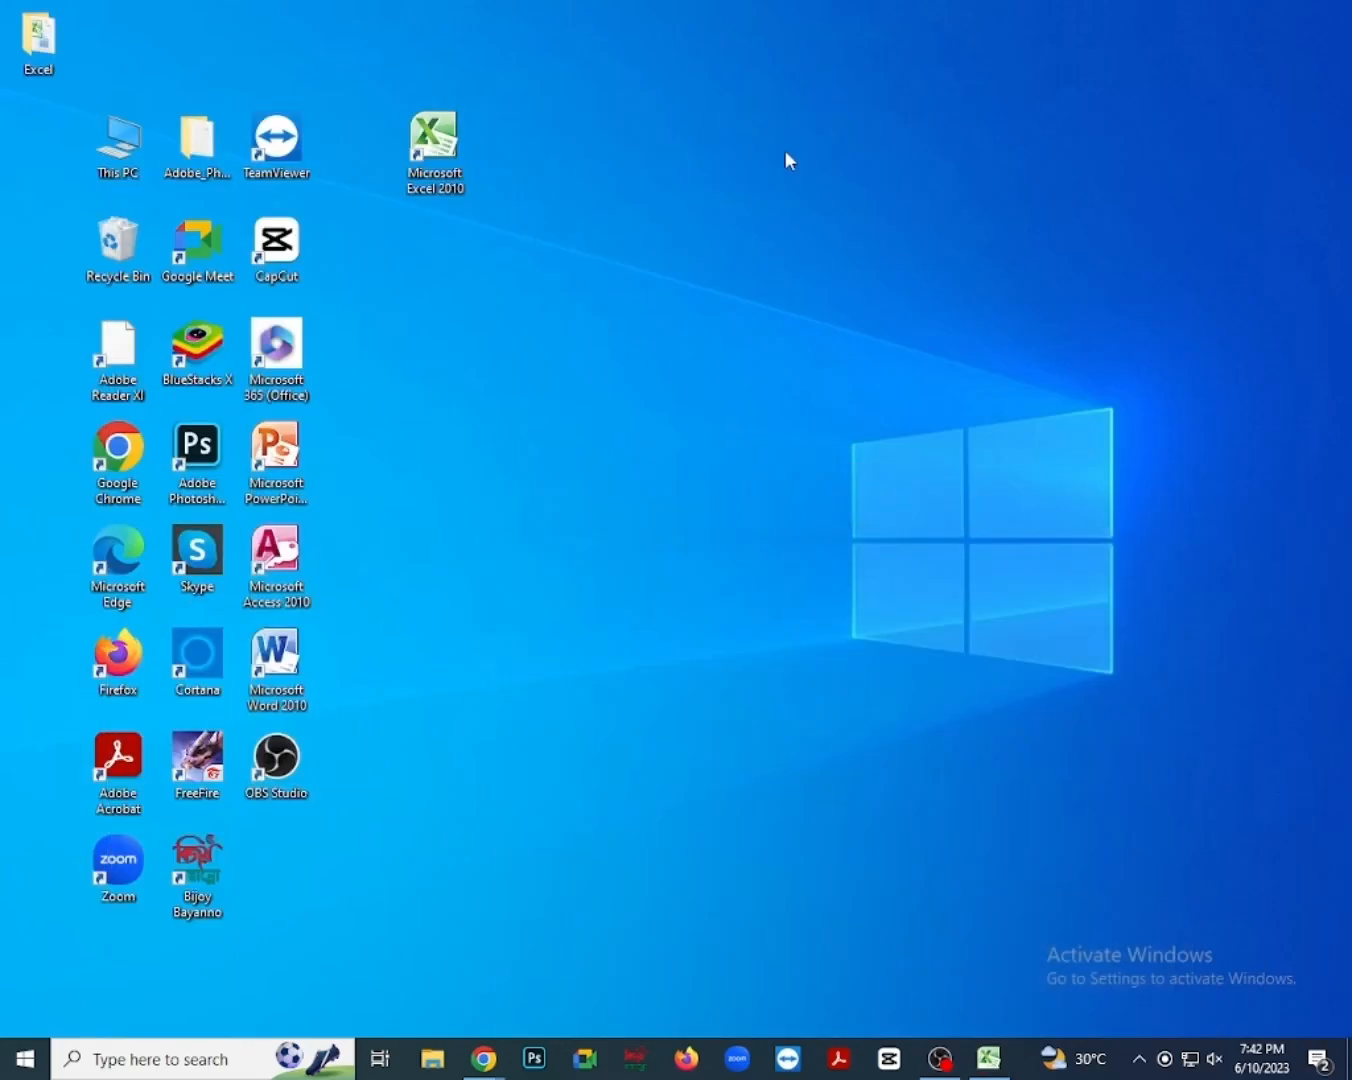
left_click_drag(45, 58, 435, 382)
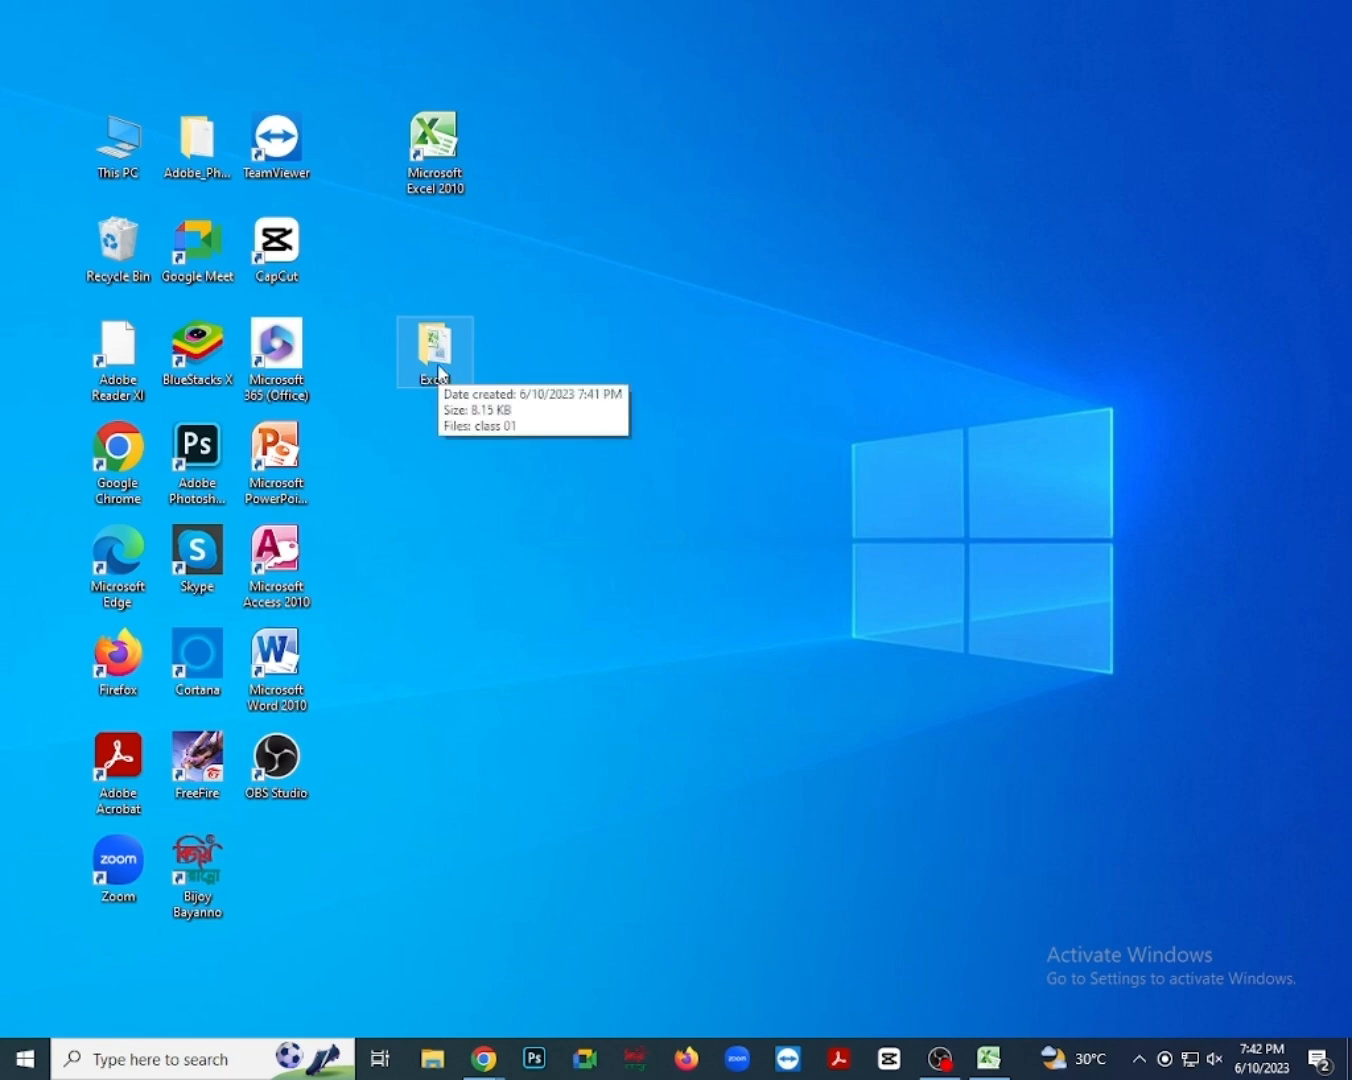
double_click(437, 373)
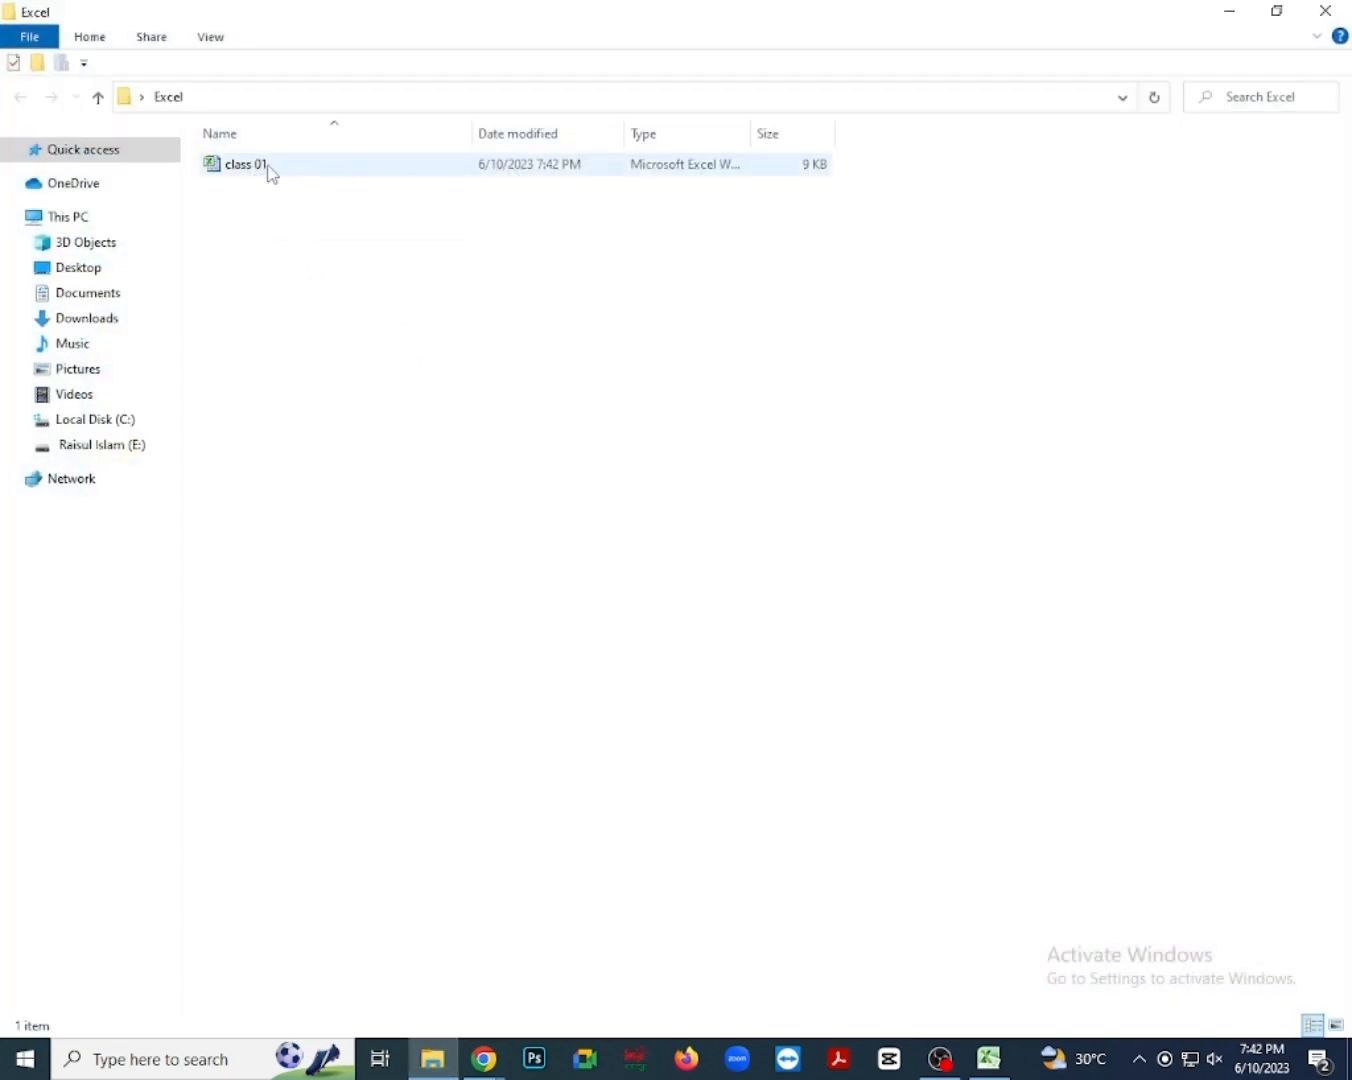
double_click(270, 172)
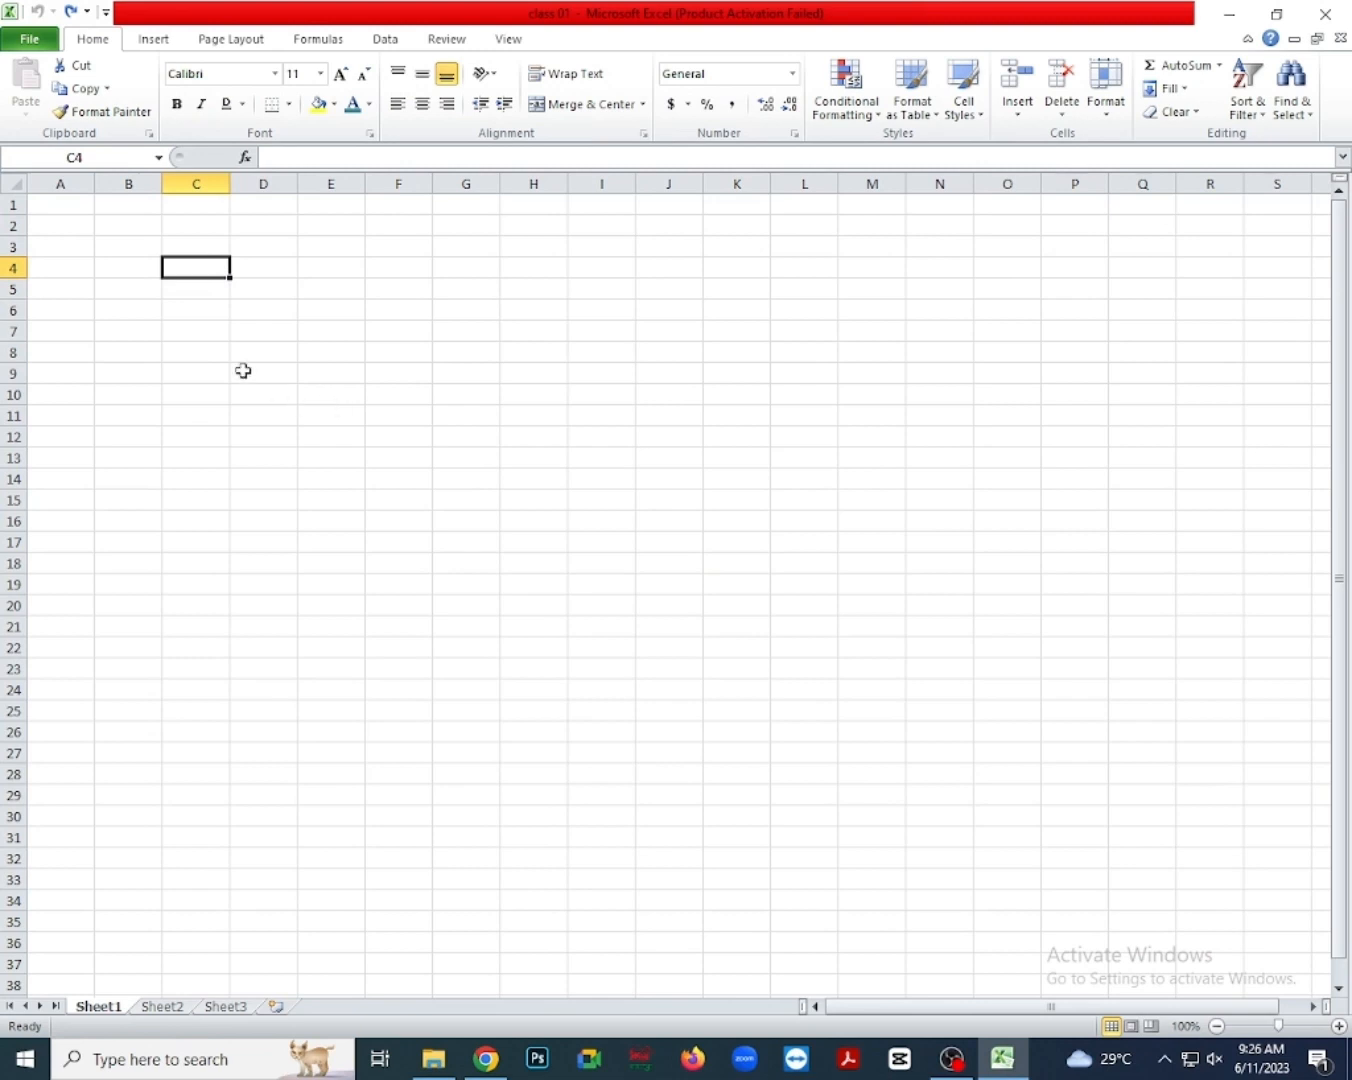
Enter the title "Sales Report for 2023" in cell A1 of Sheet1.
left_click(64, 204)
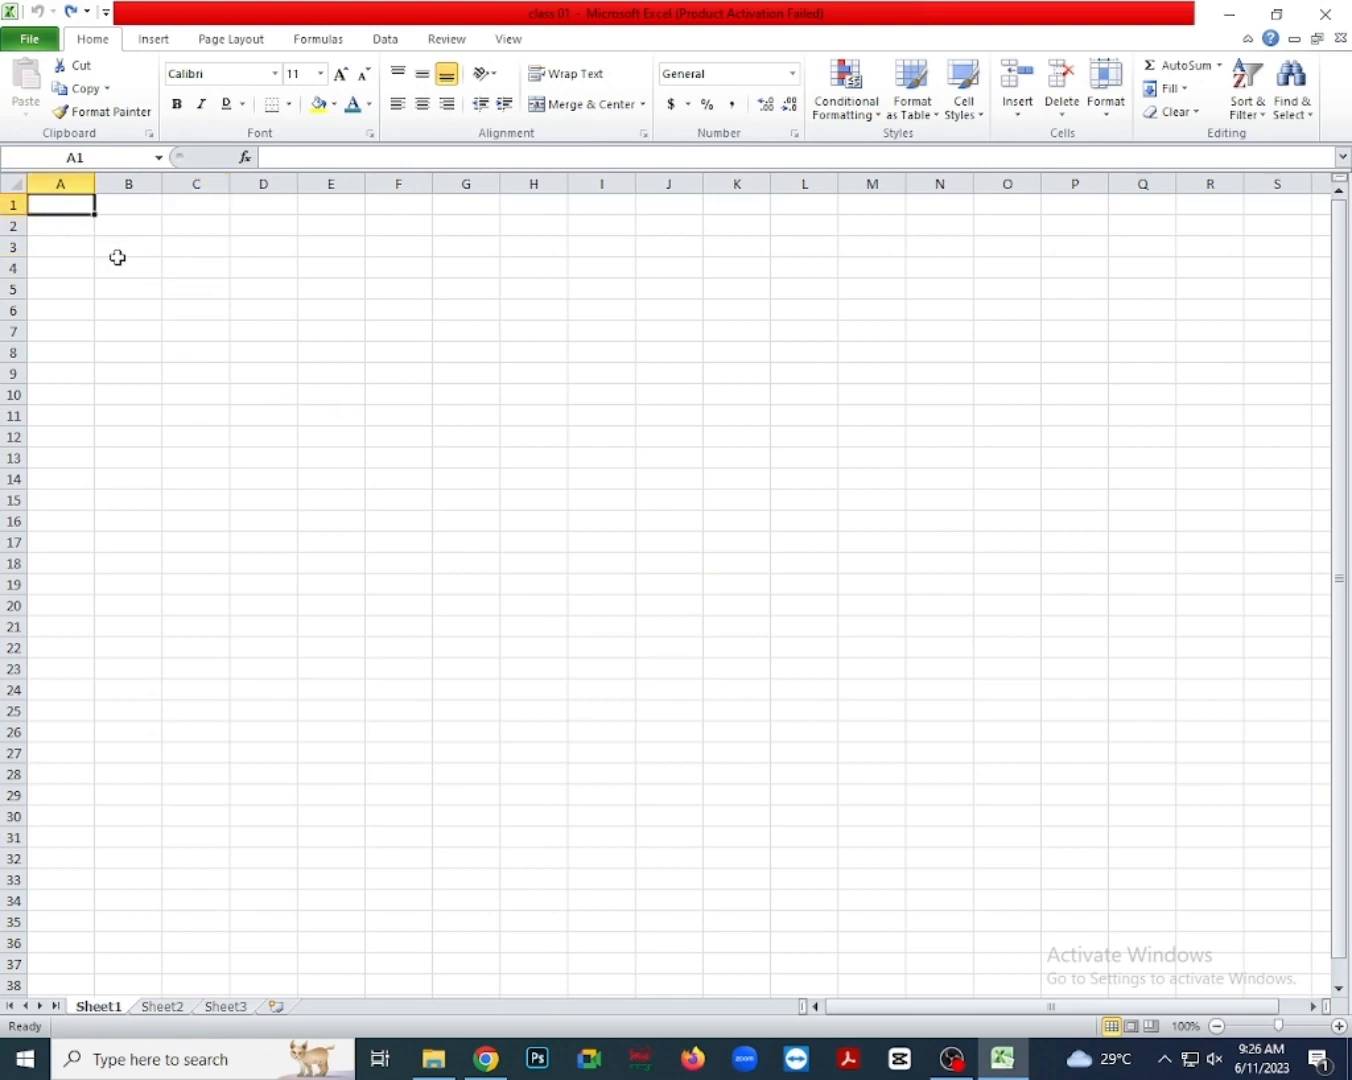
type("Sa")
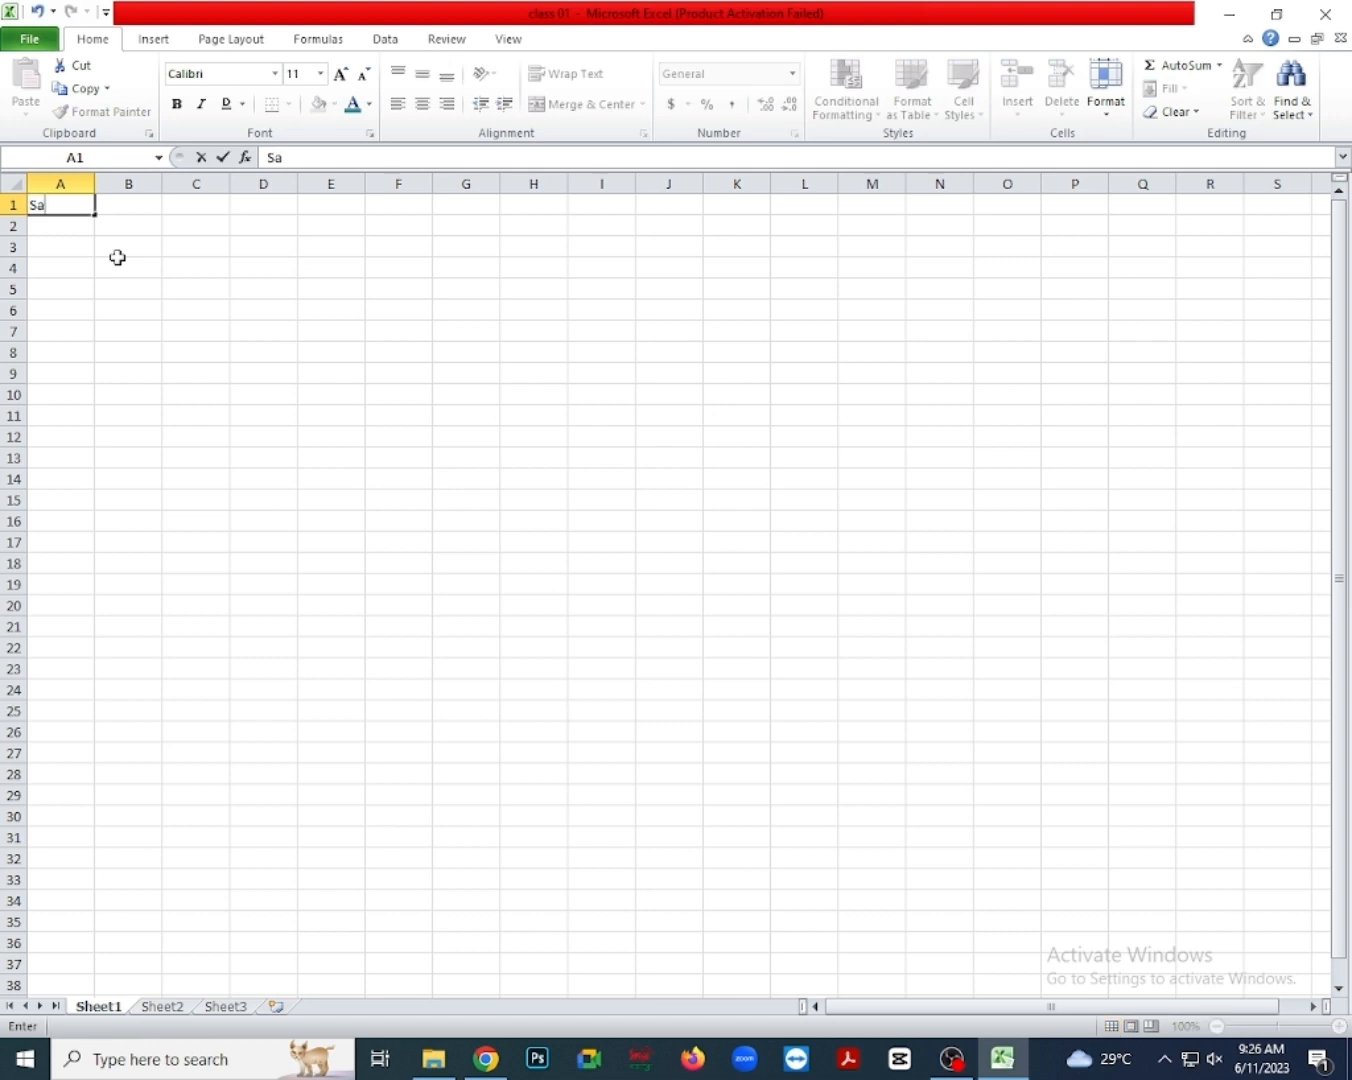
type("lles Rep")
type("ort for")
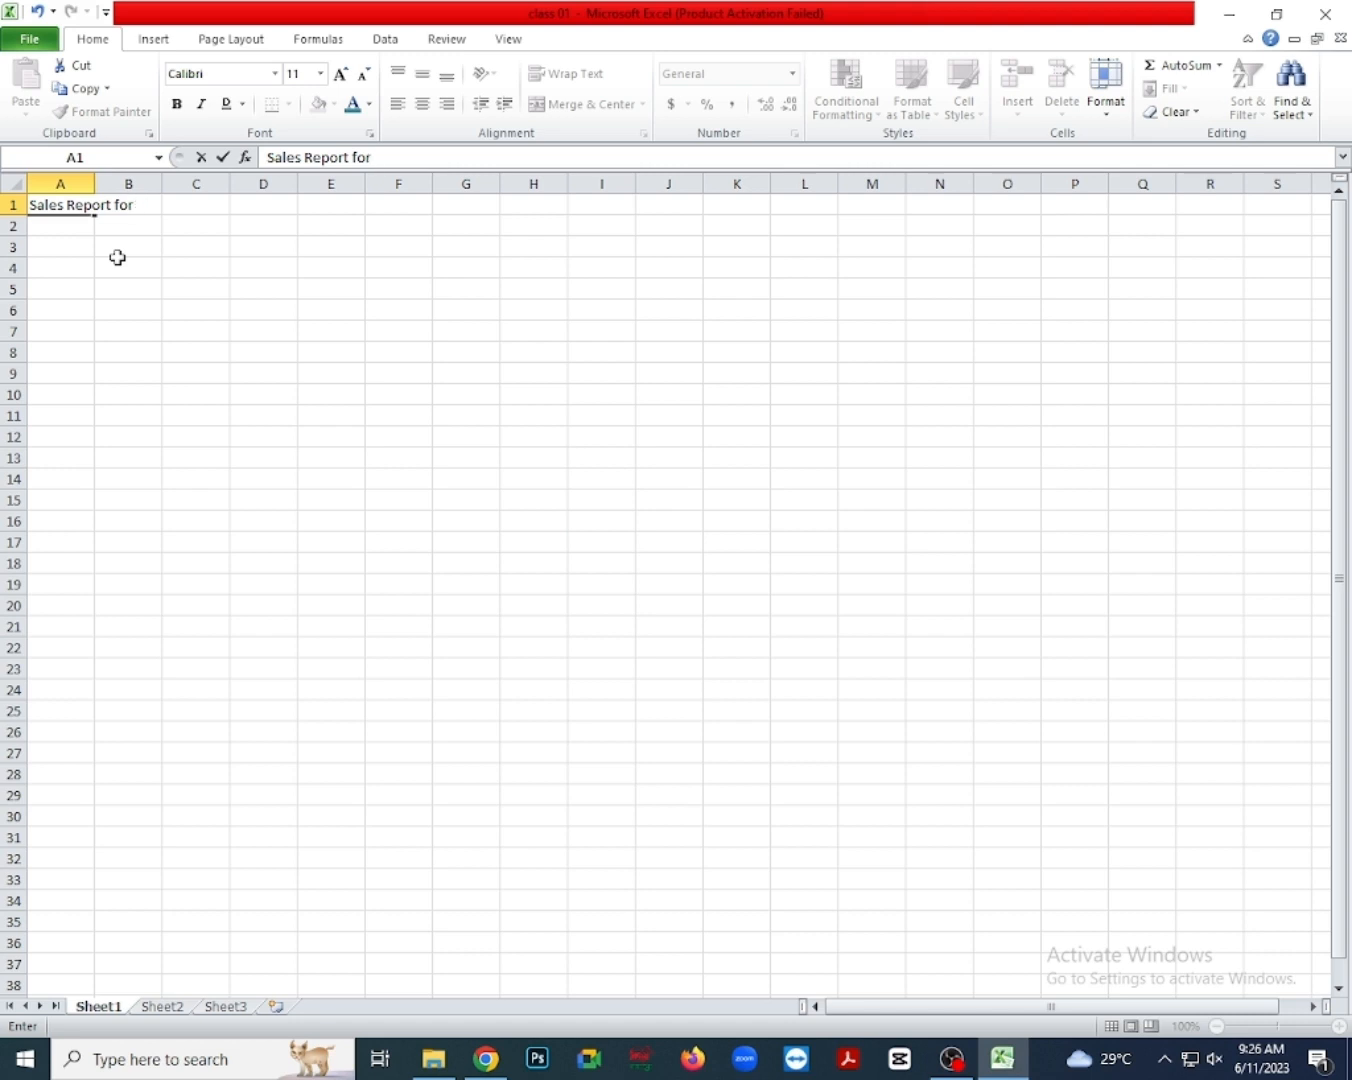
type(" 2023")
left_click(121, 242)
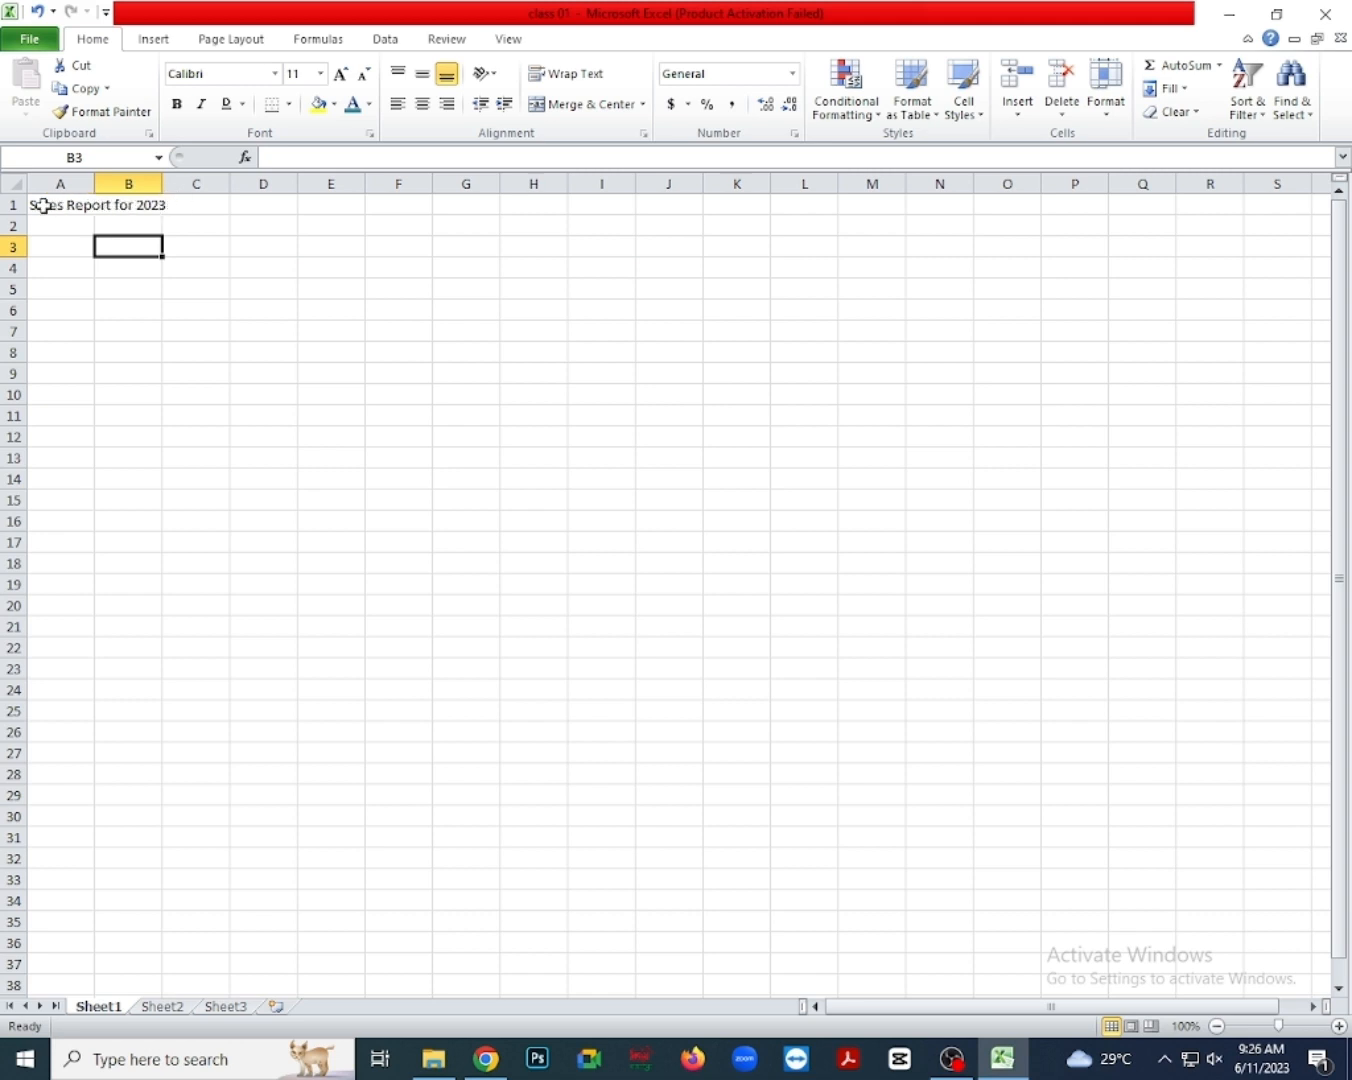
Try widening column A until the title in A1 fits, and narrow it back to about the standard column width.
left_click(124, 205)
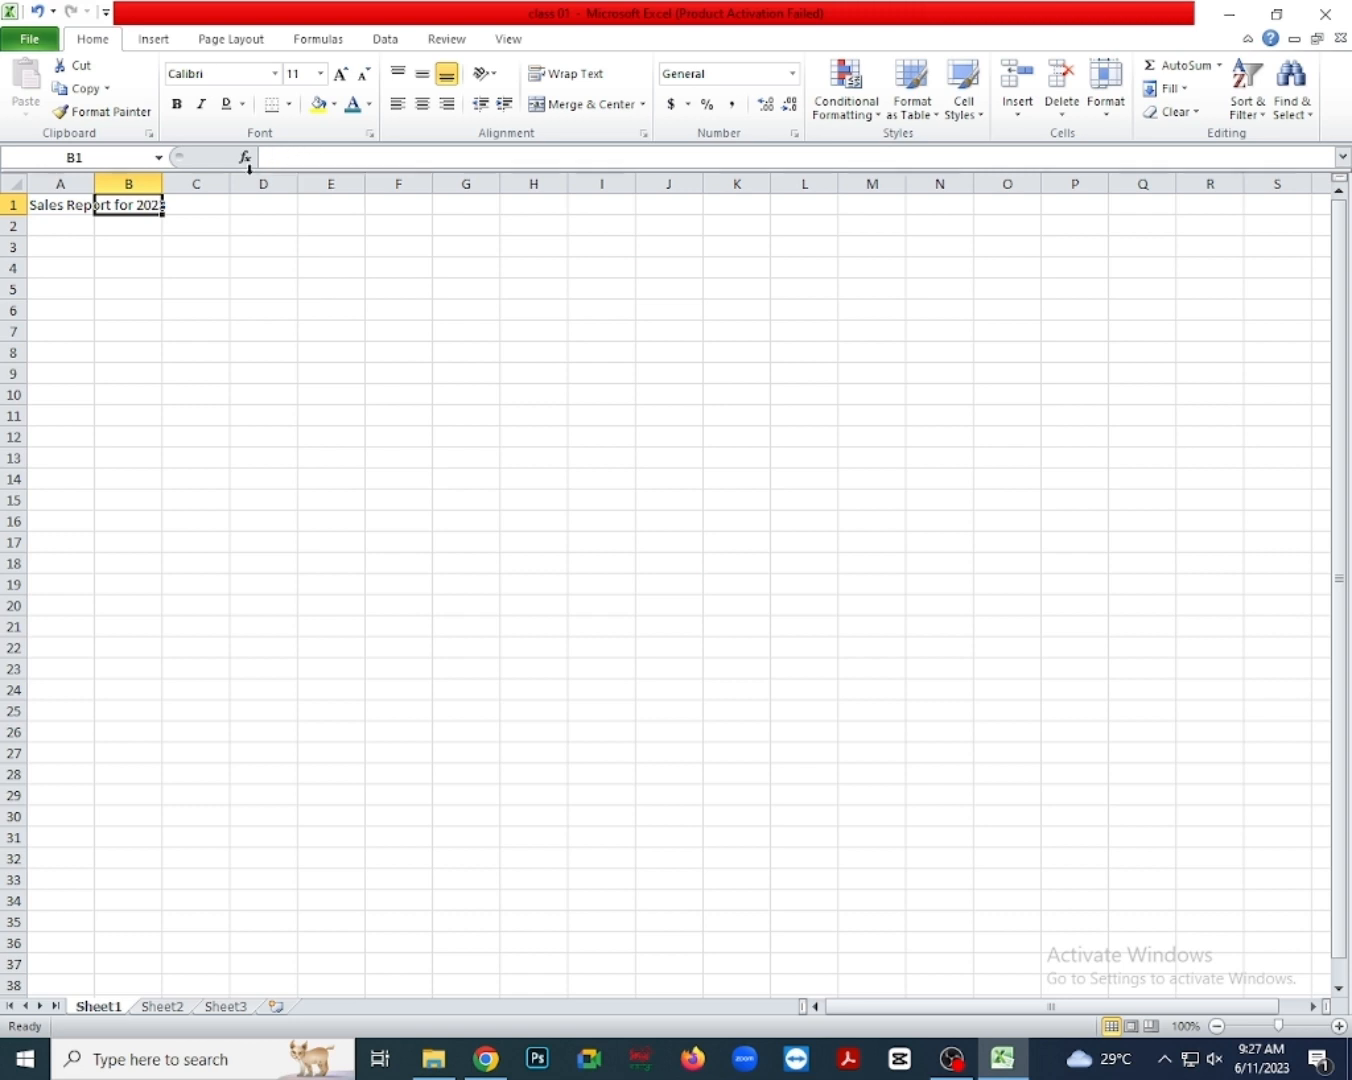
left_click(57, 206)
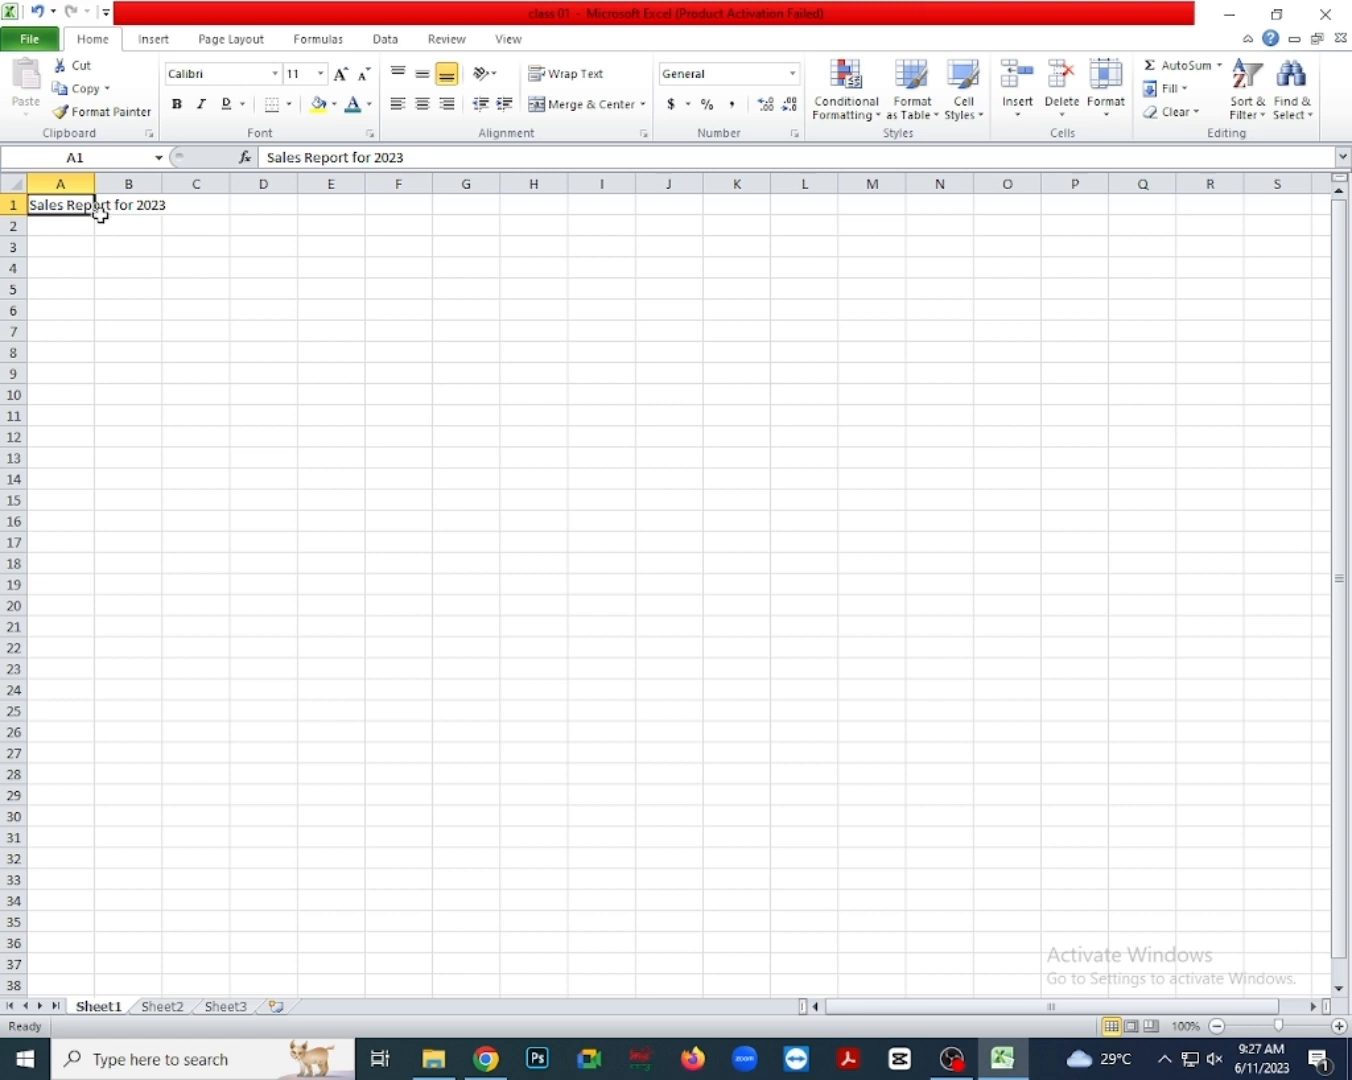
left_click_drag(93, 178, 186, 182)
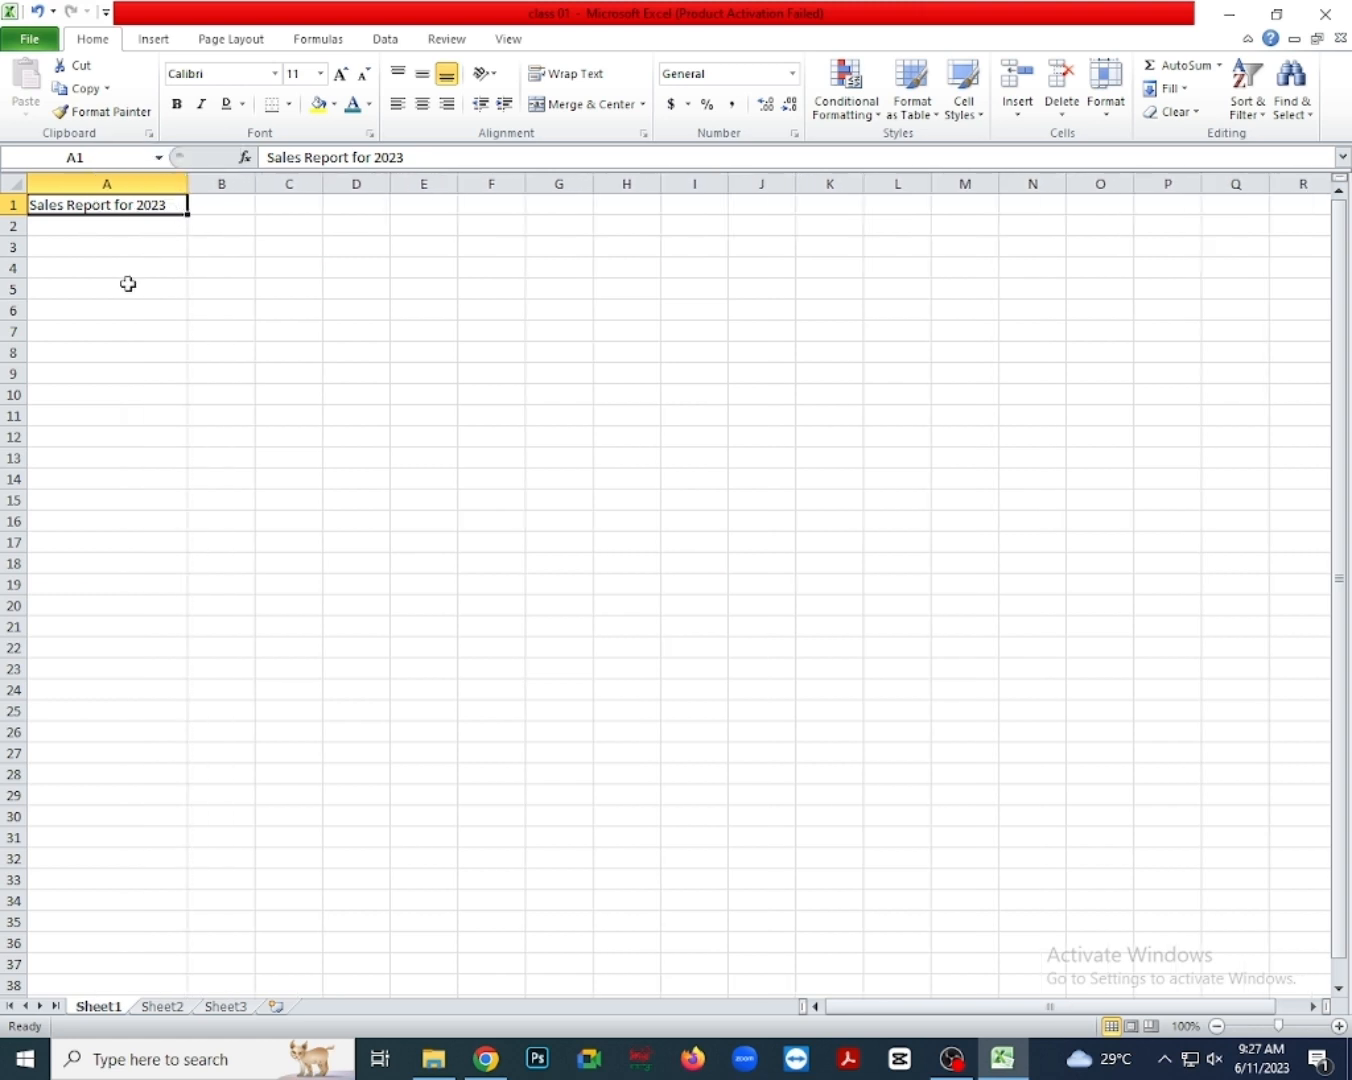
left_click_drag(111, 226, 75, 314)
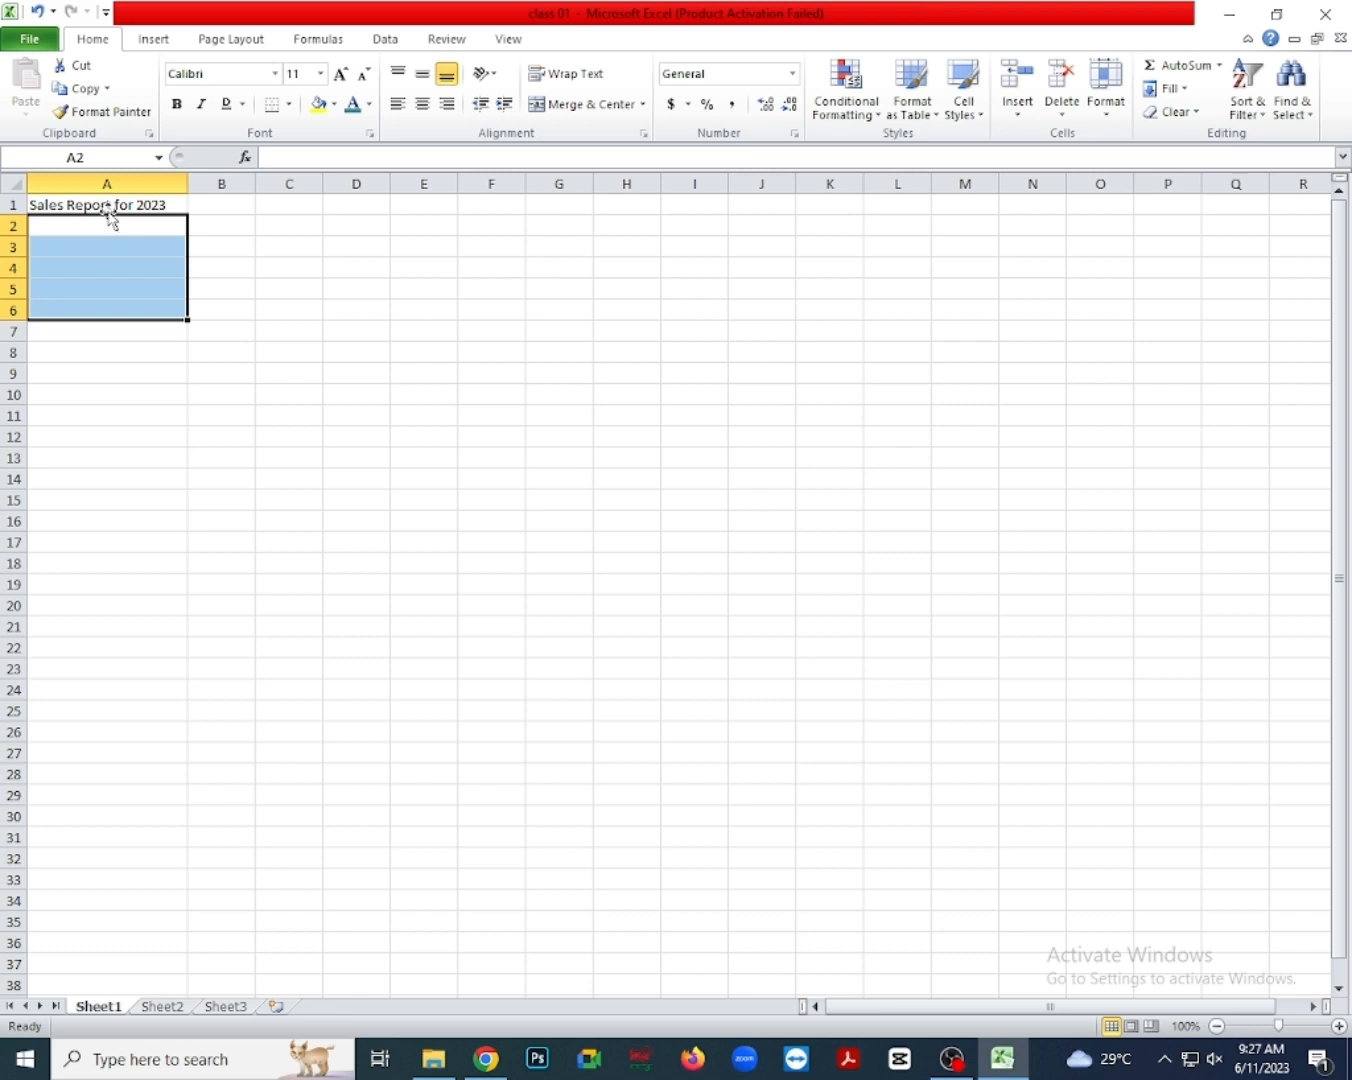
left_click(223, 244)
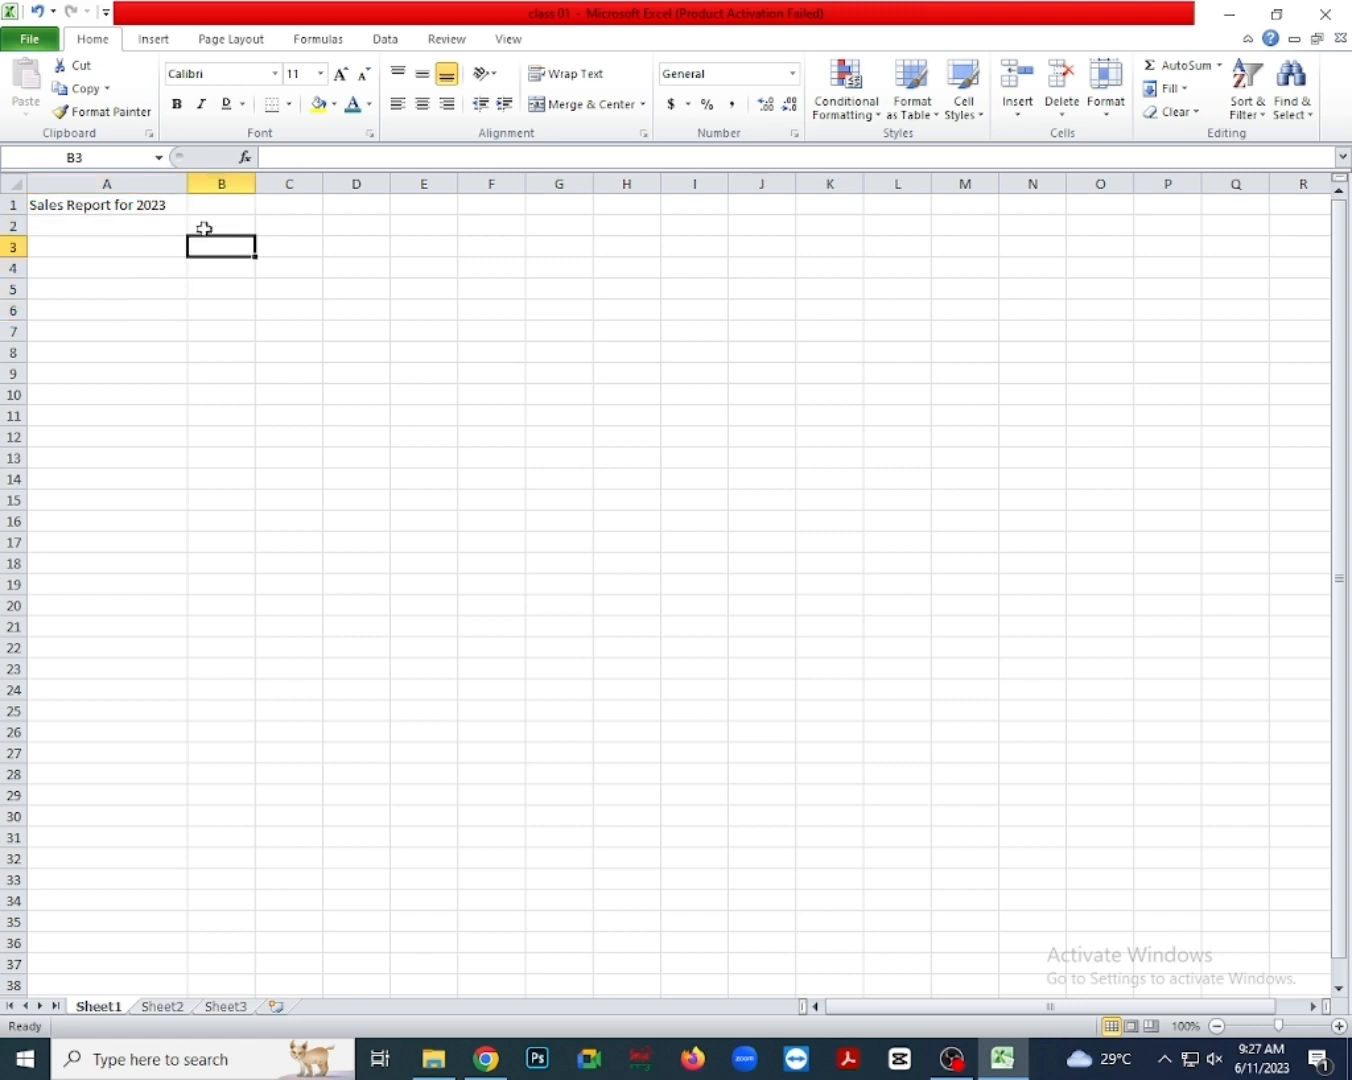
left_click_drag(187, 184, 91, 190)
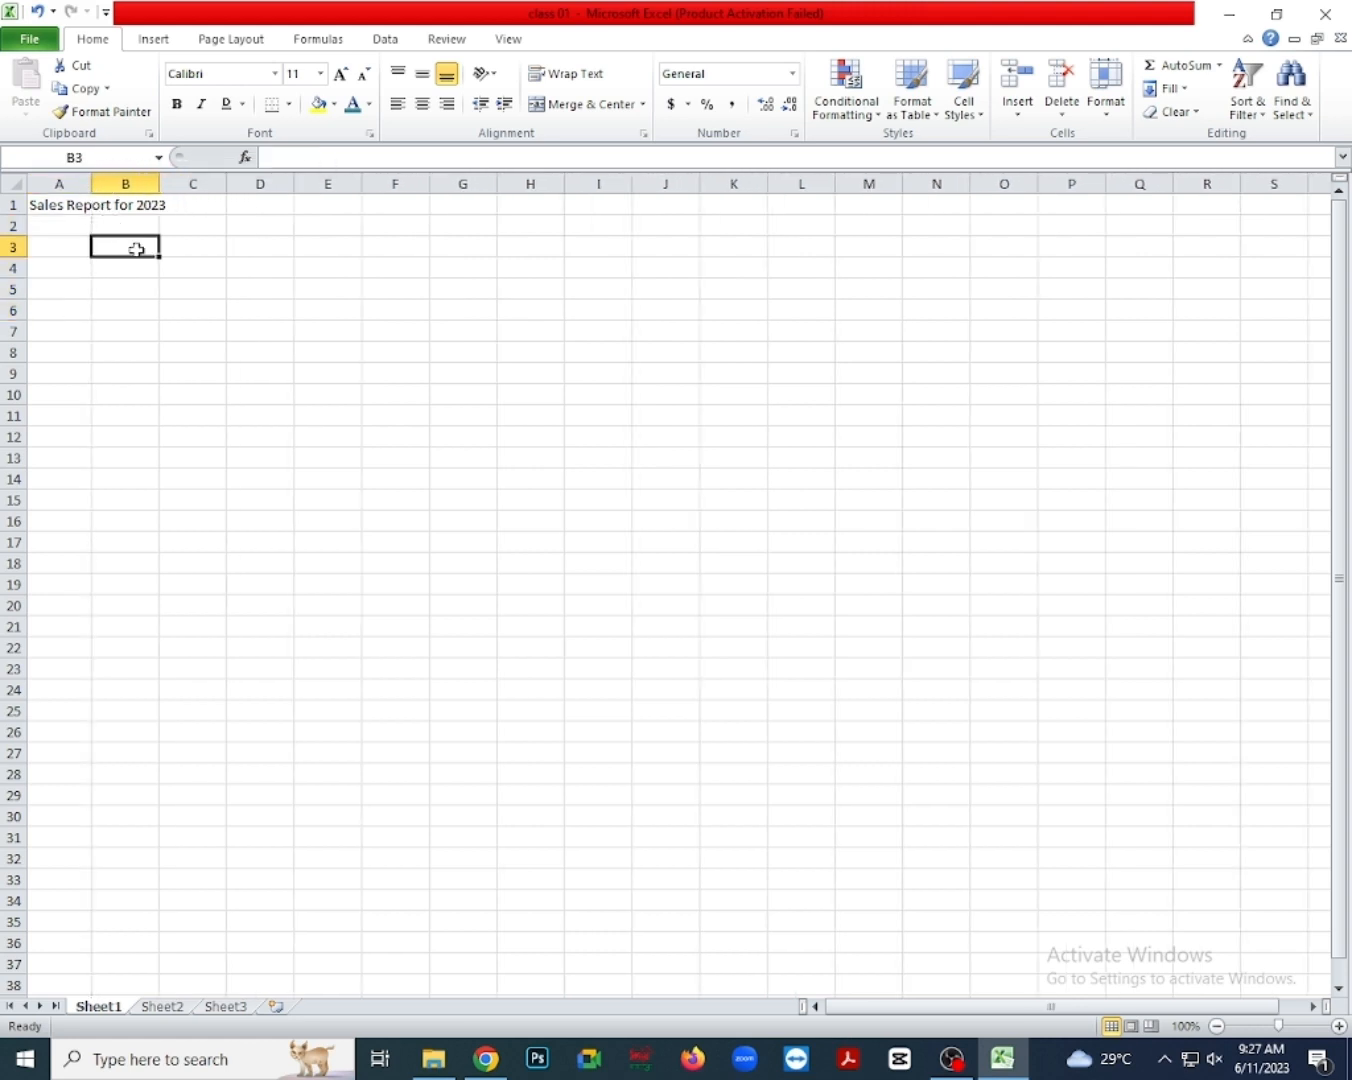
Merge and center the title across cells A1 to C1.
left_click(40, 205)
left_click_drag(45, 206, 186, 207)
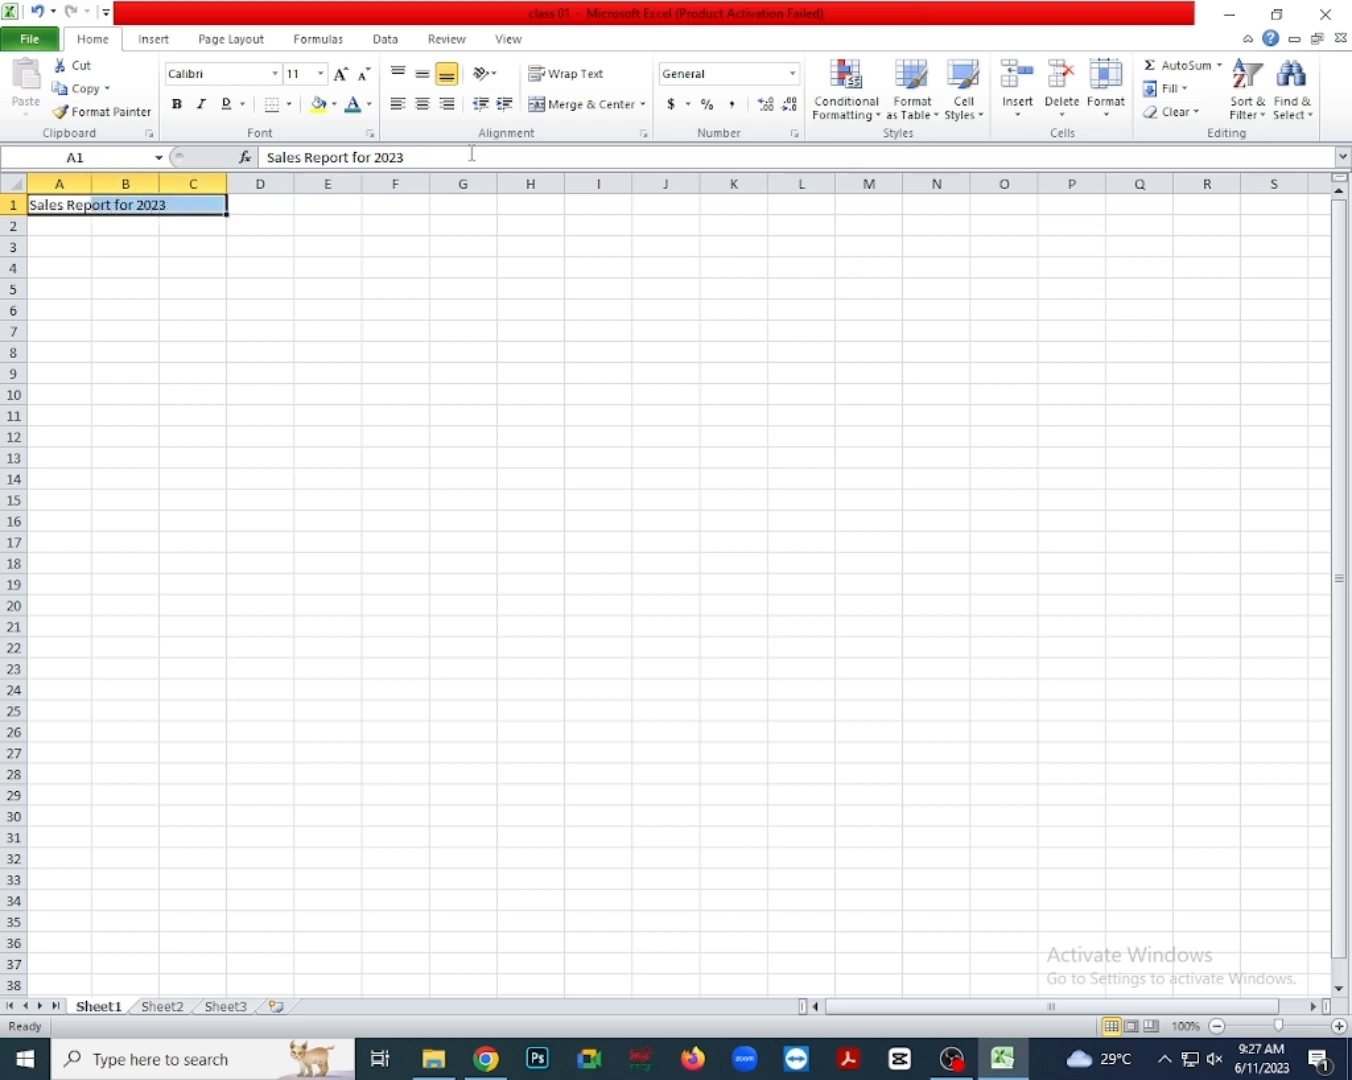
left_click(567, 110)
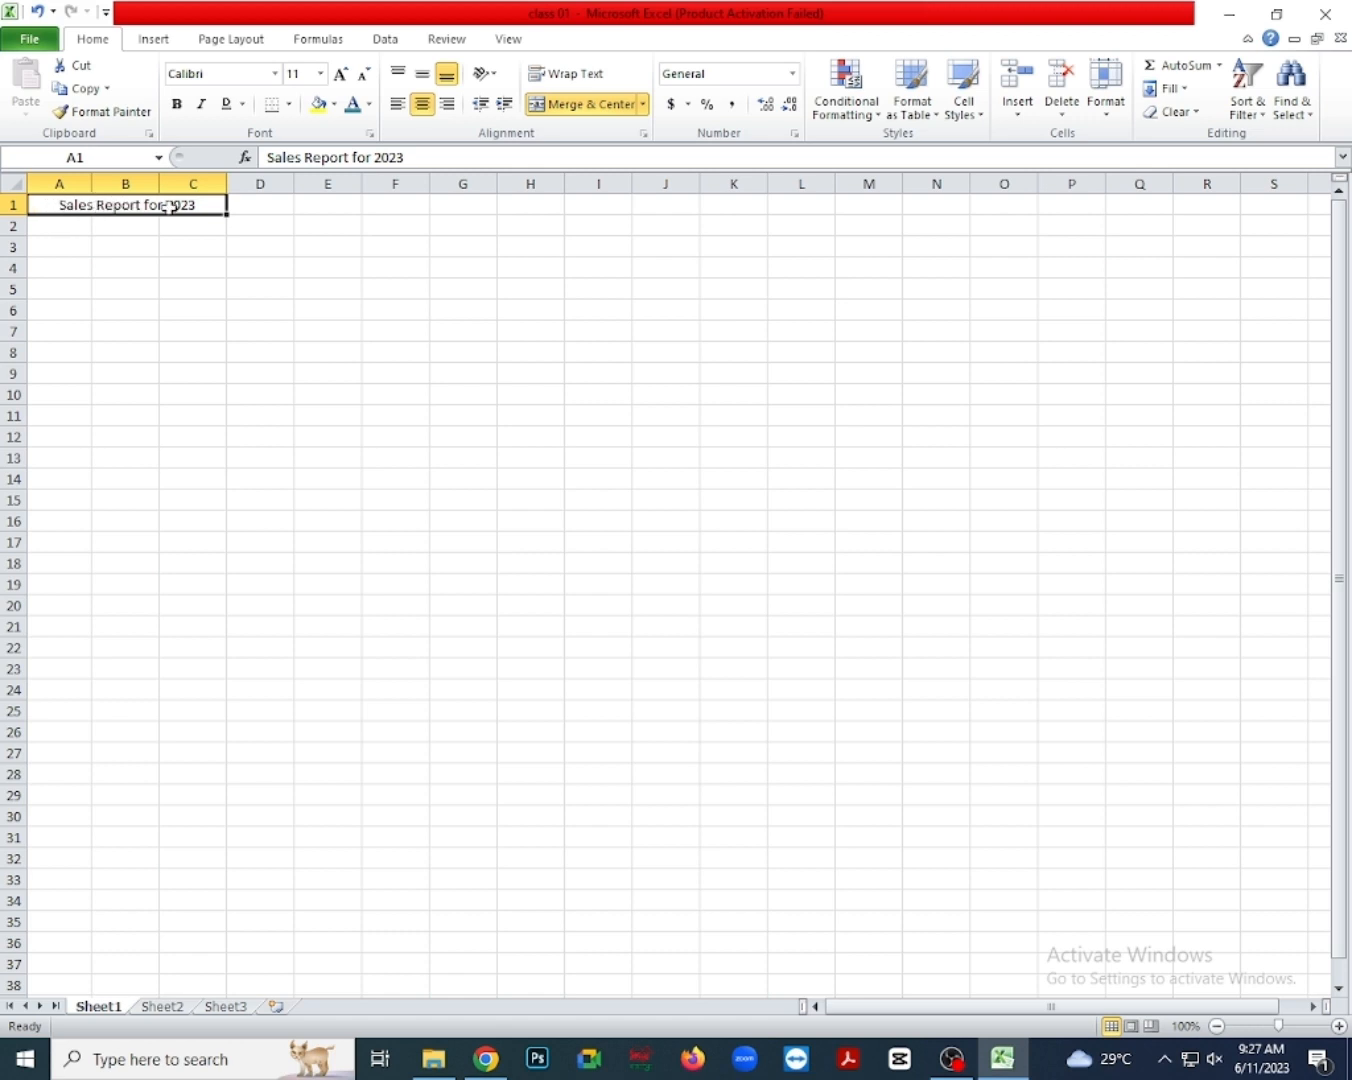
left_click(187, 262)
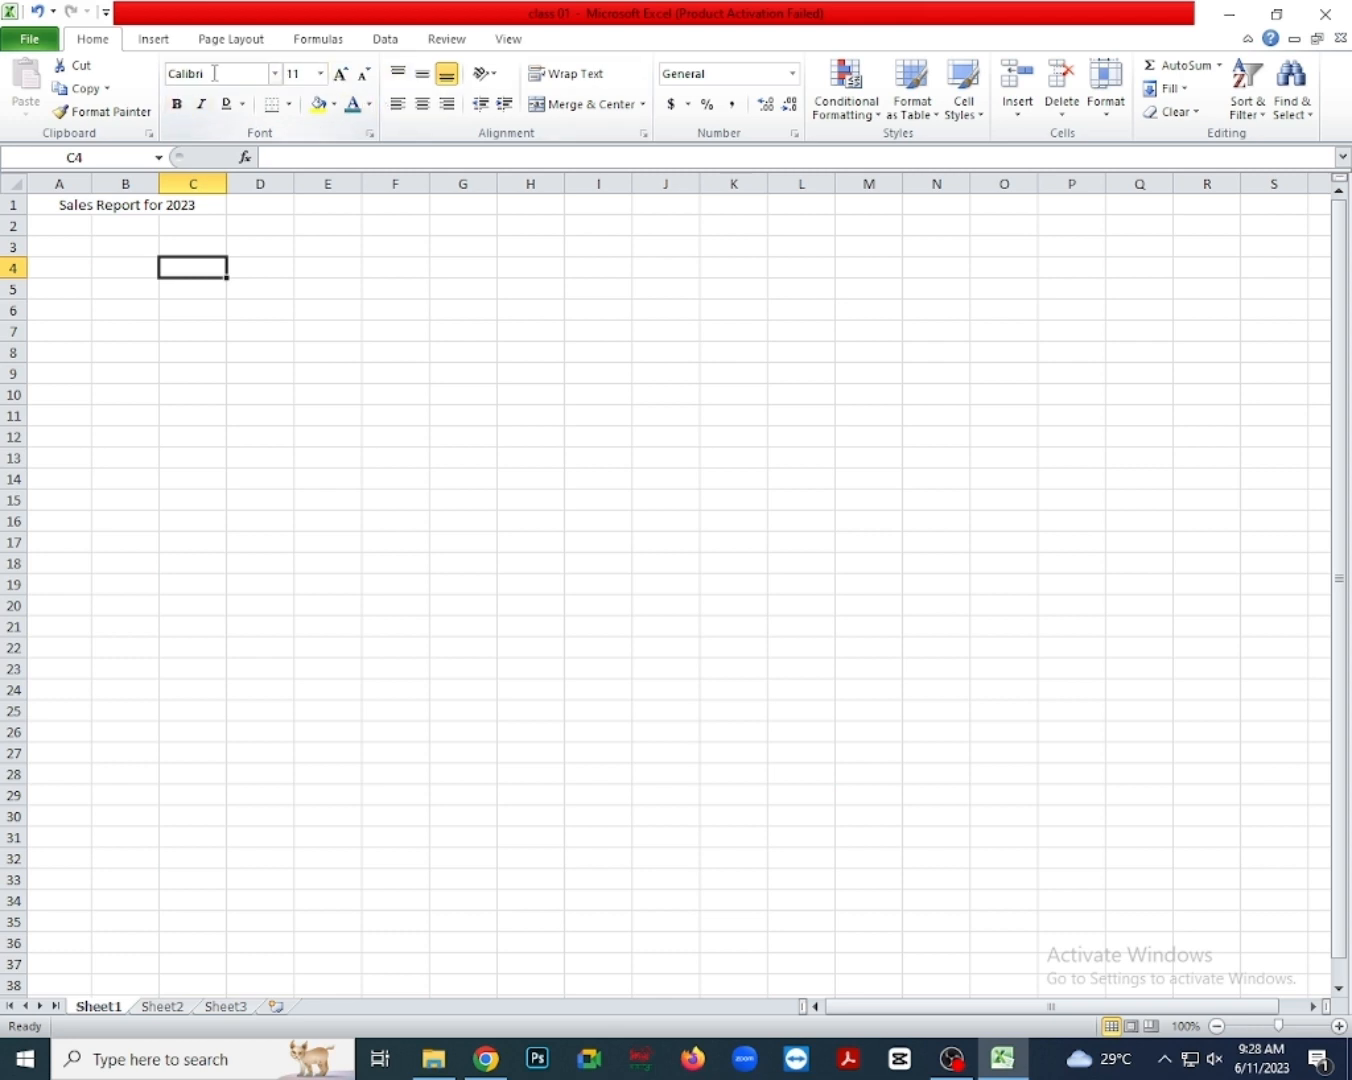
Set the font of the title in row 1 to Bahnschrift SemiBold.
left_click(205, 203)
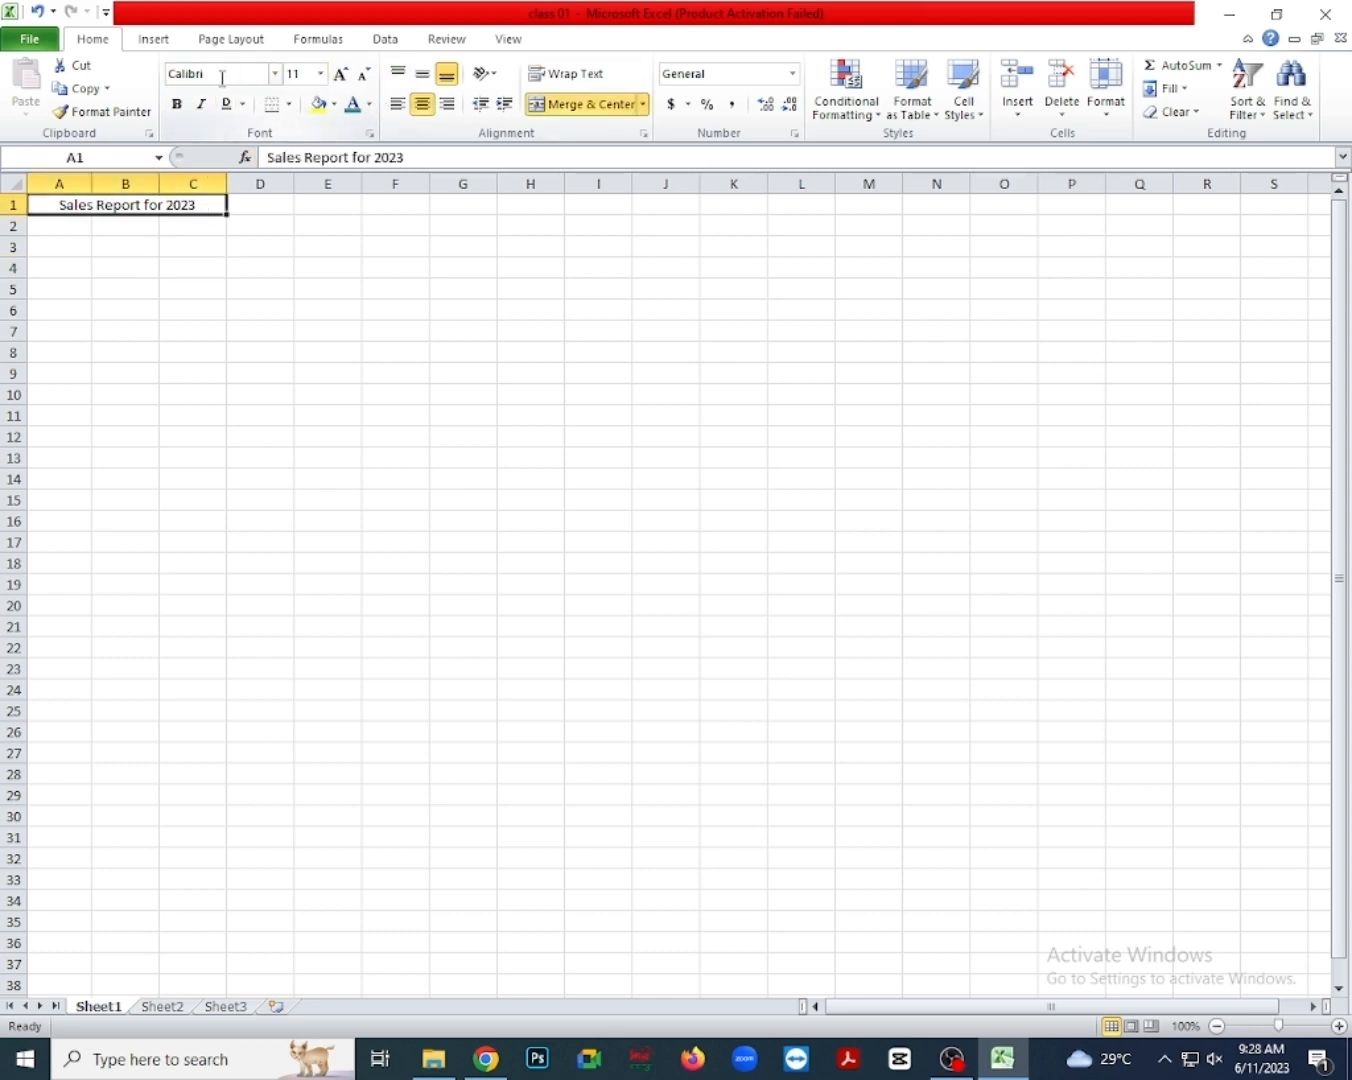
left_click(273, 74)
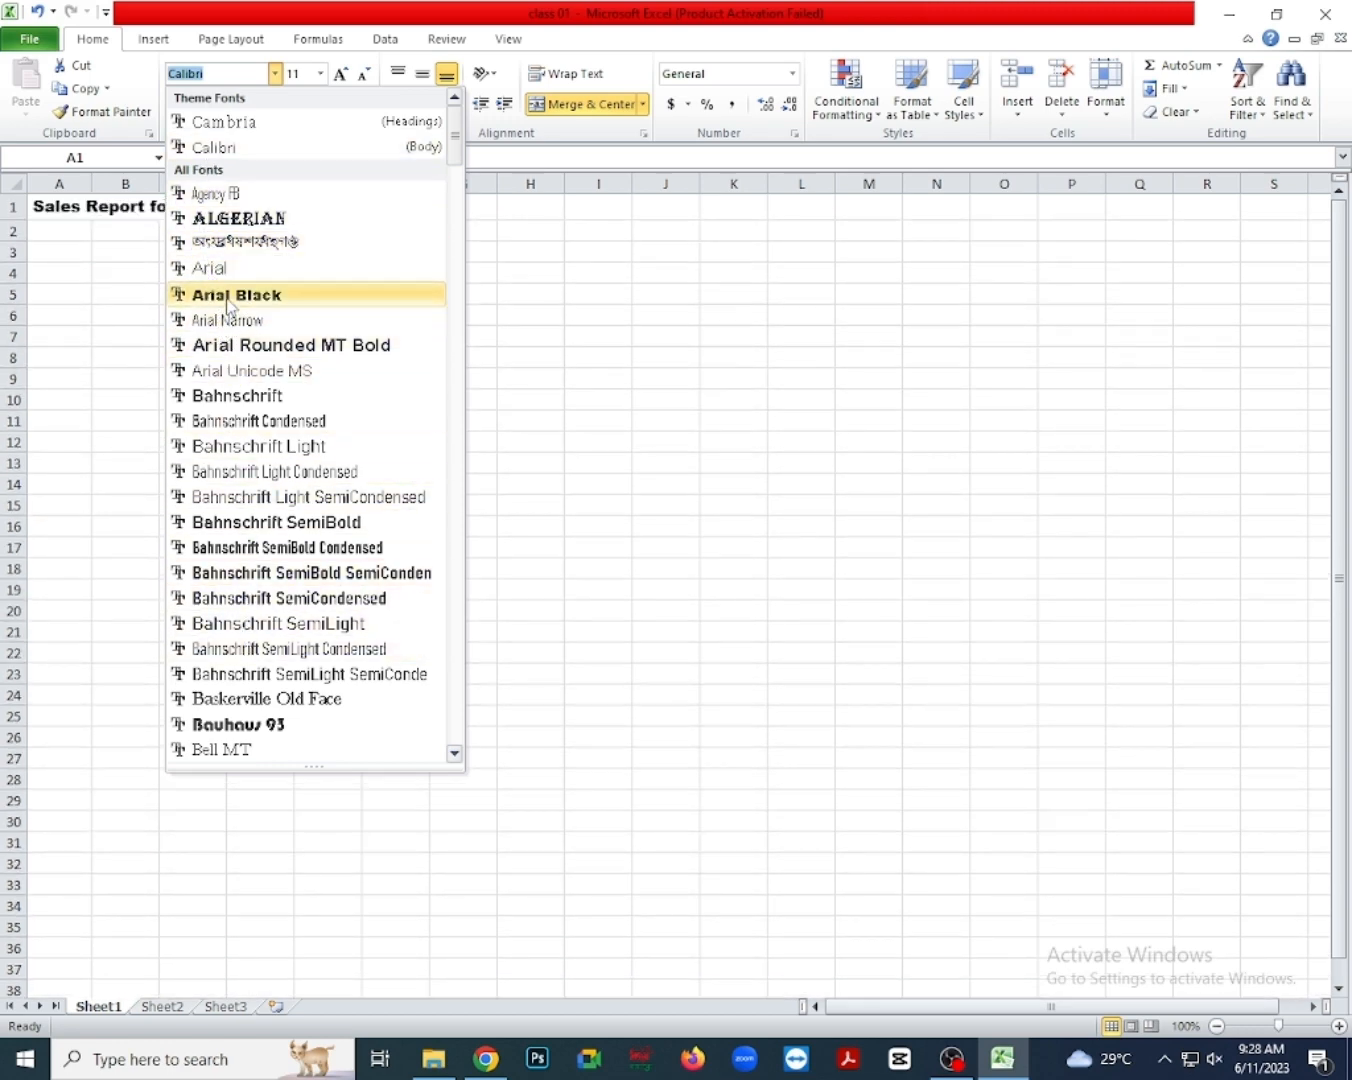
left_click(255, 522)
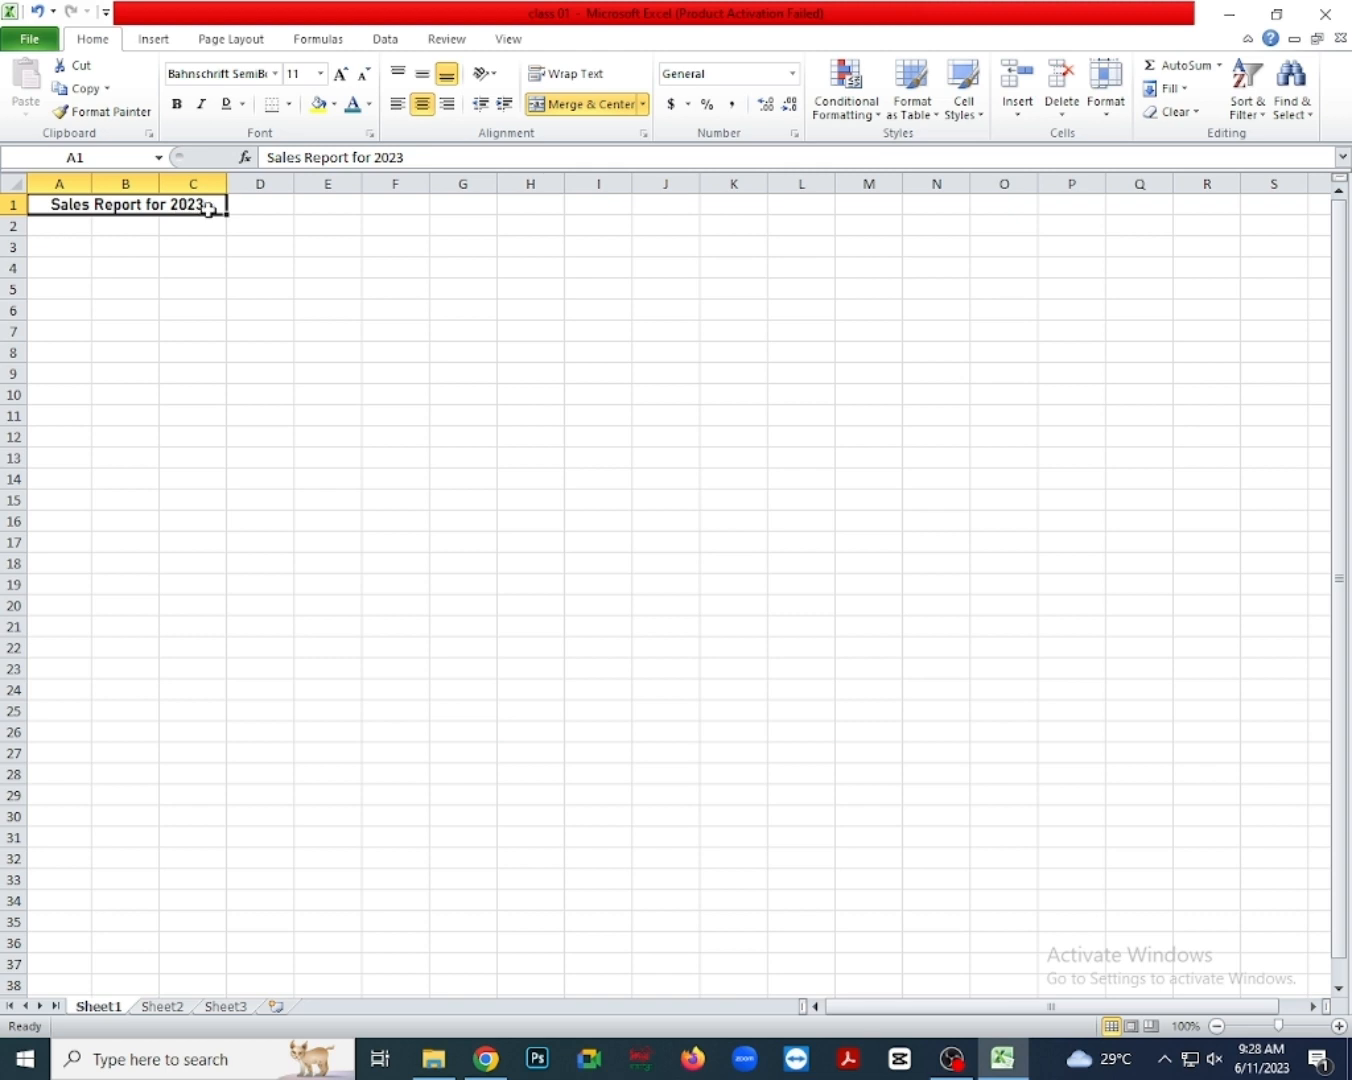
Change the title's font to Arial and set its font size to 20.
left_click(320, 74)
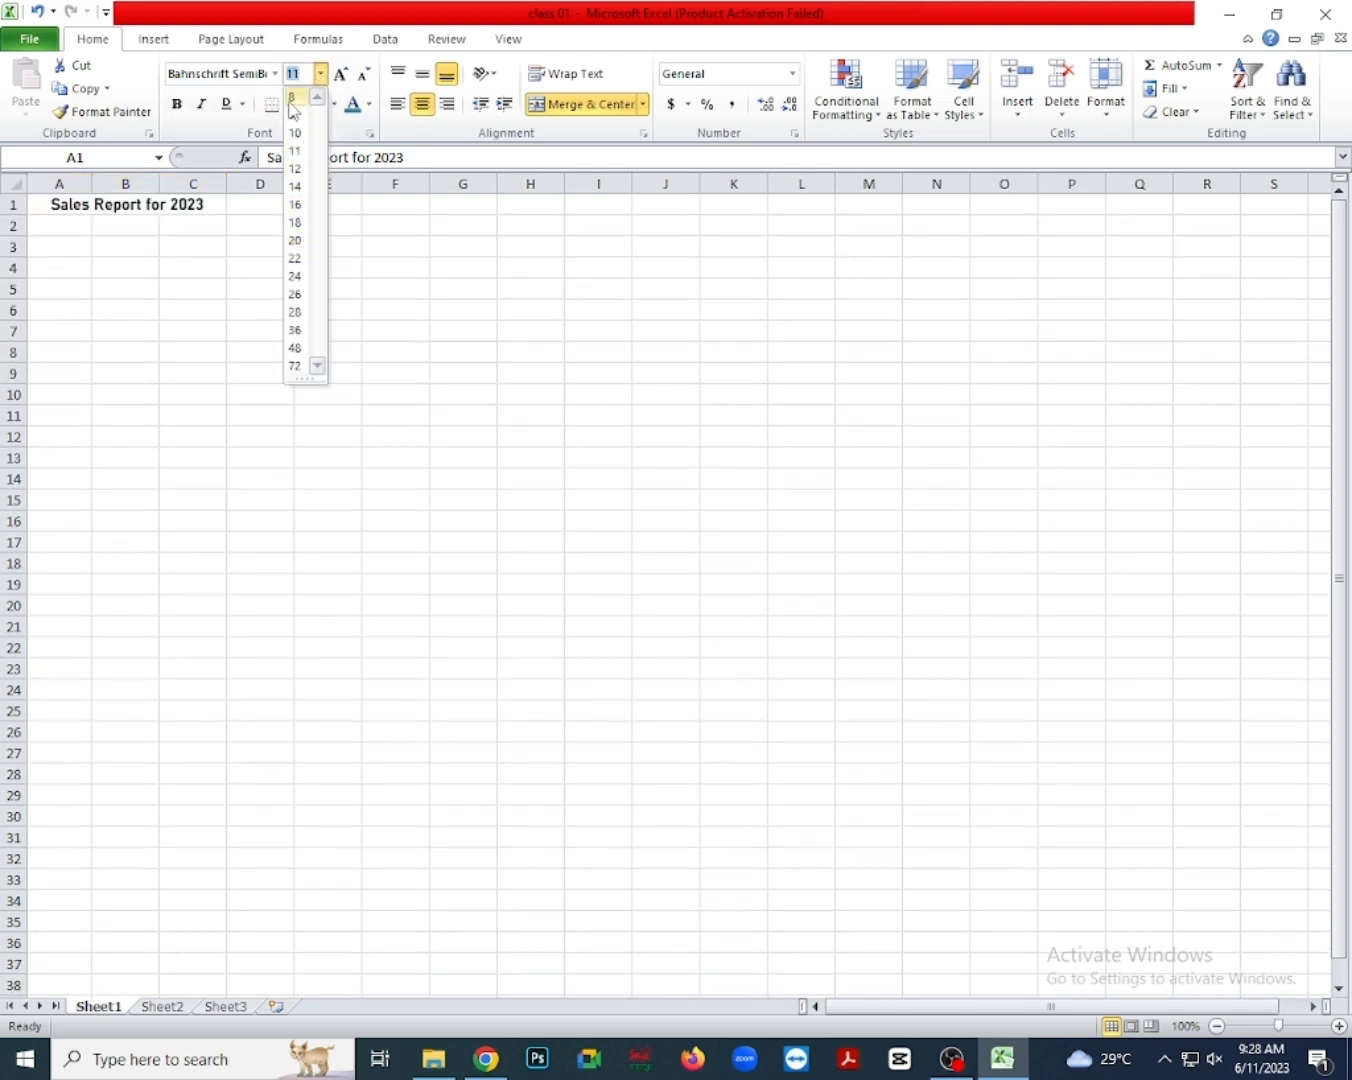
left_click(276, 74)
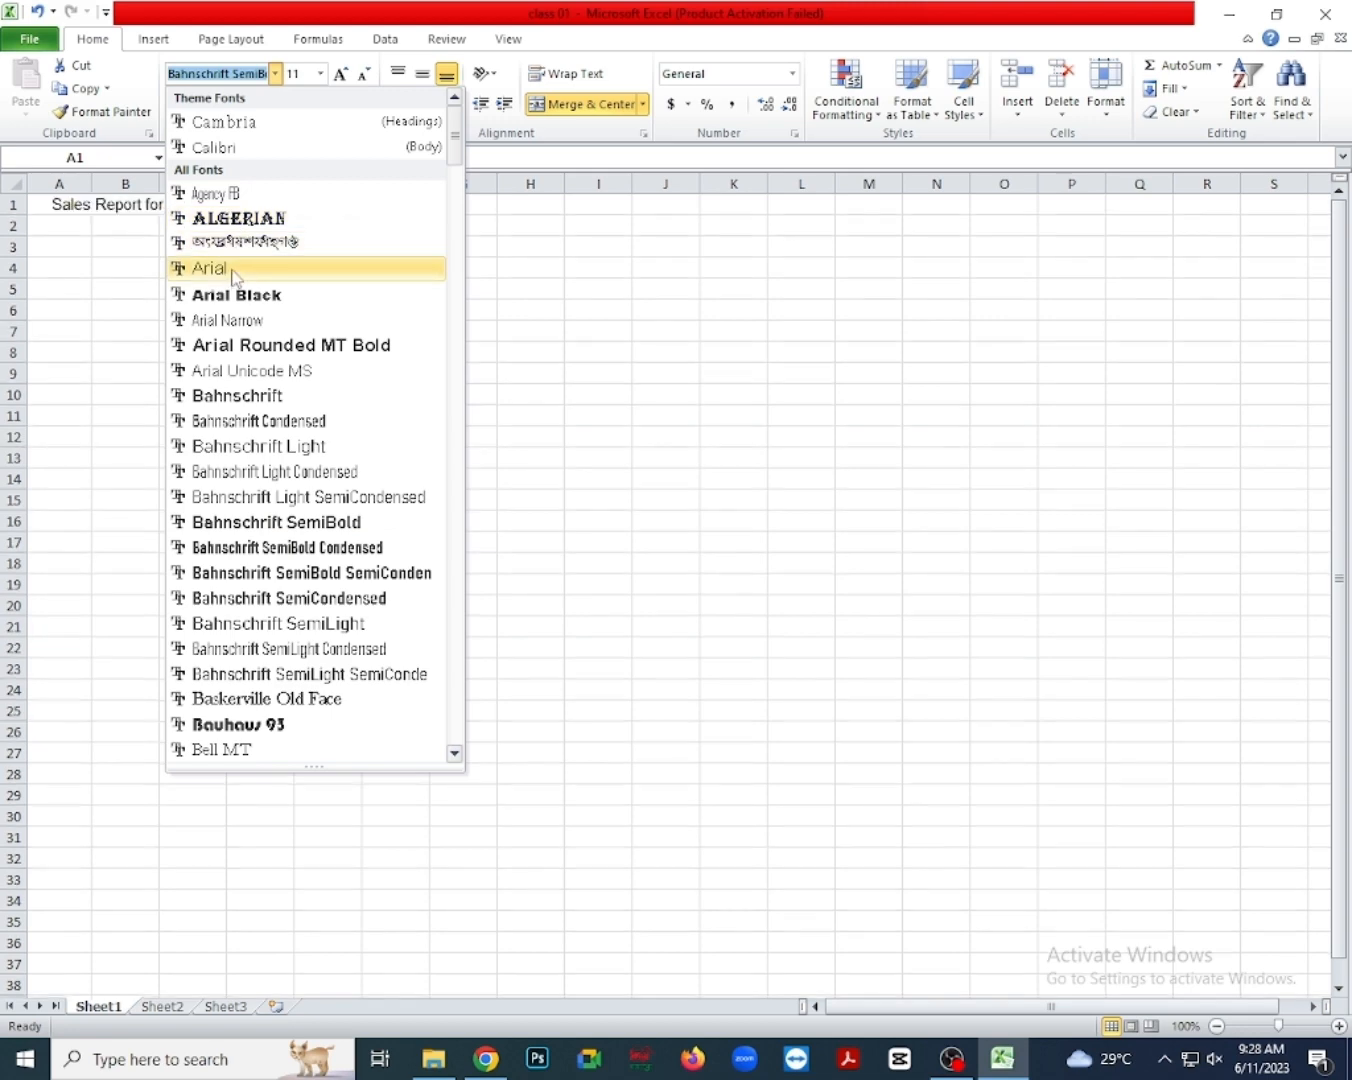
left_click(234, 270)
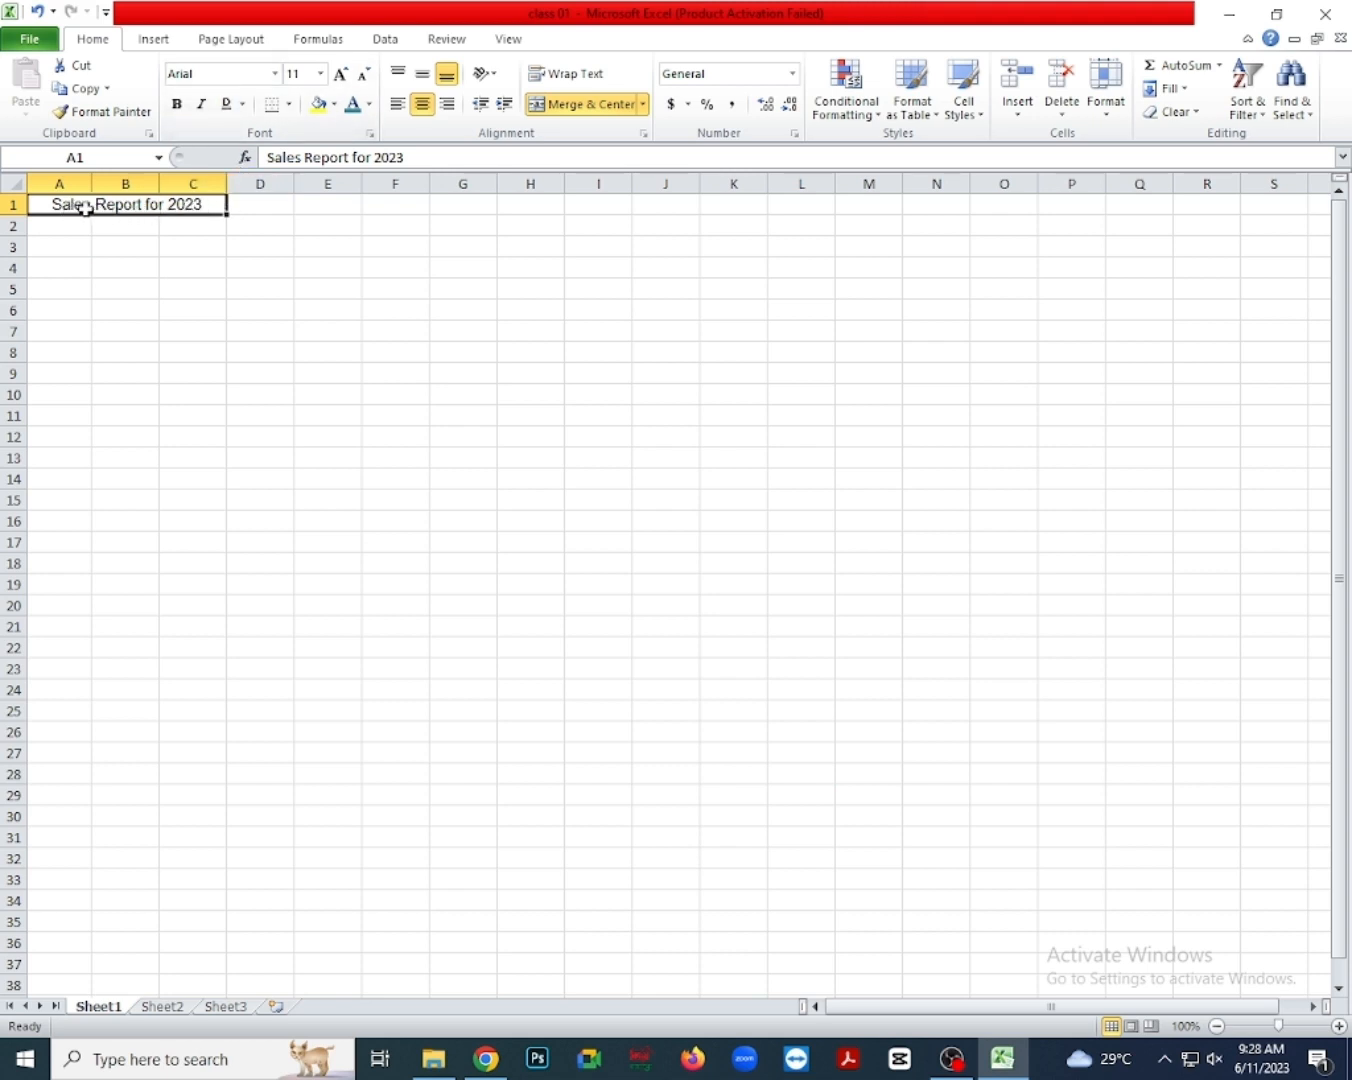
left_click(274, 73)
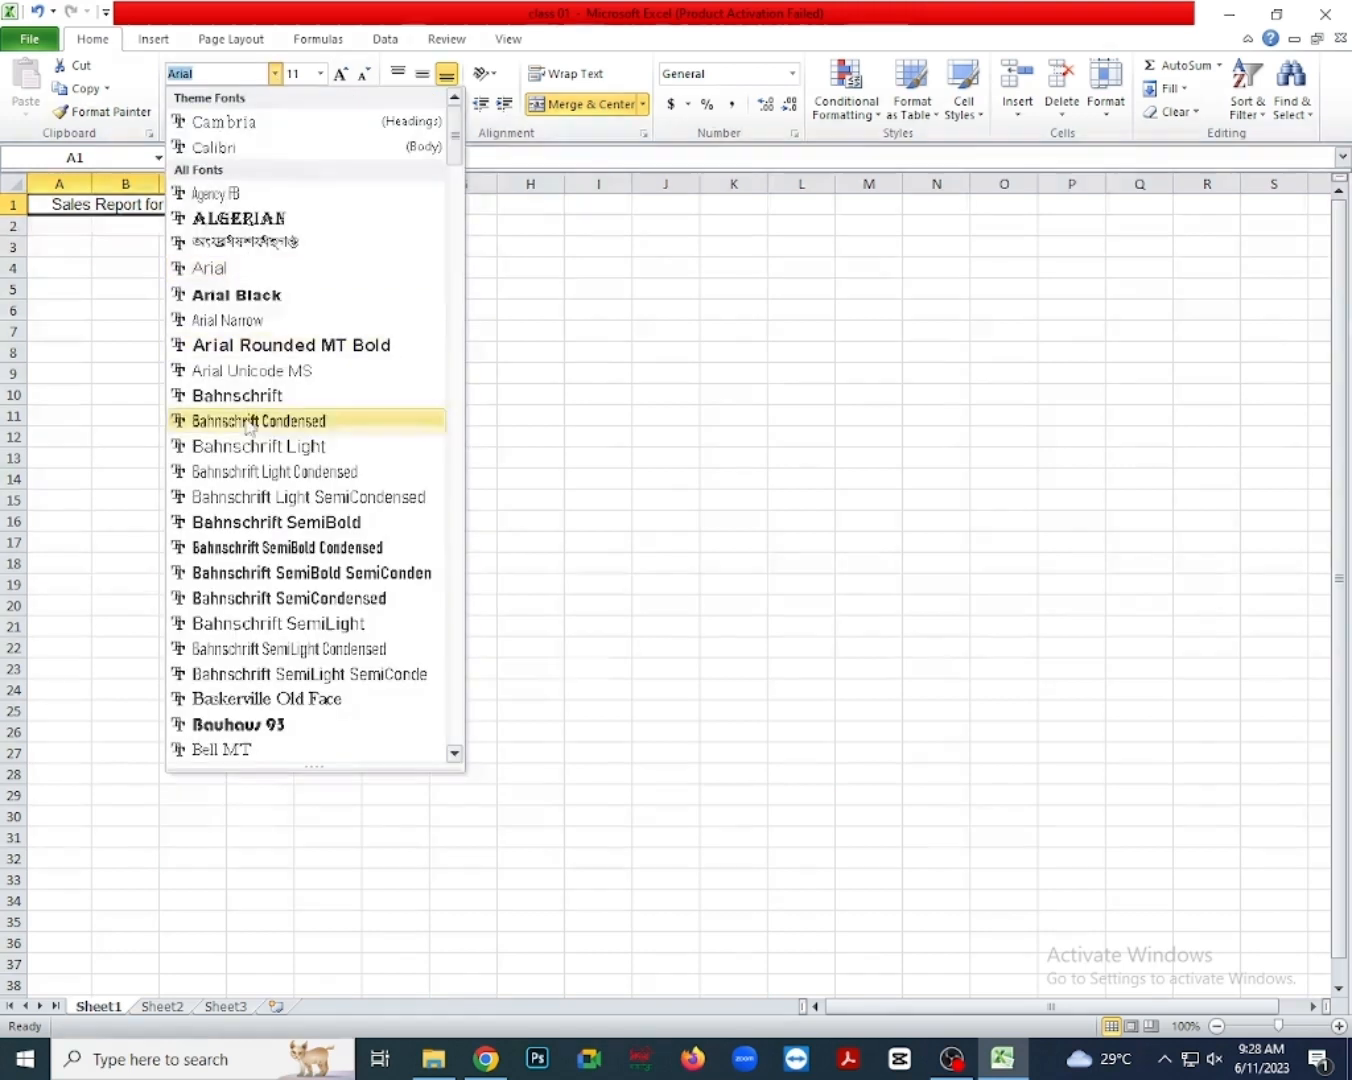
left_click(99, 282)
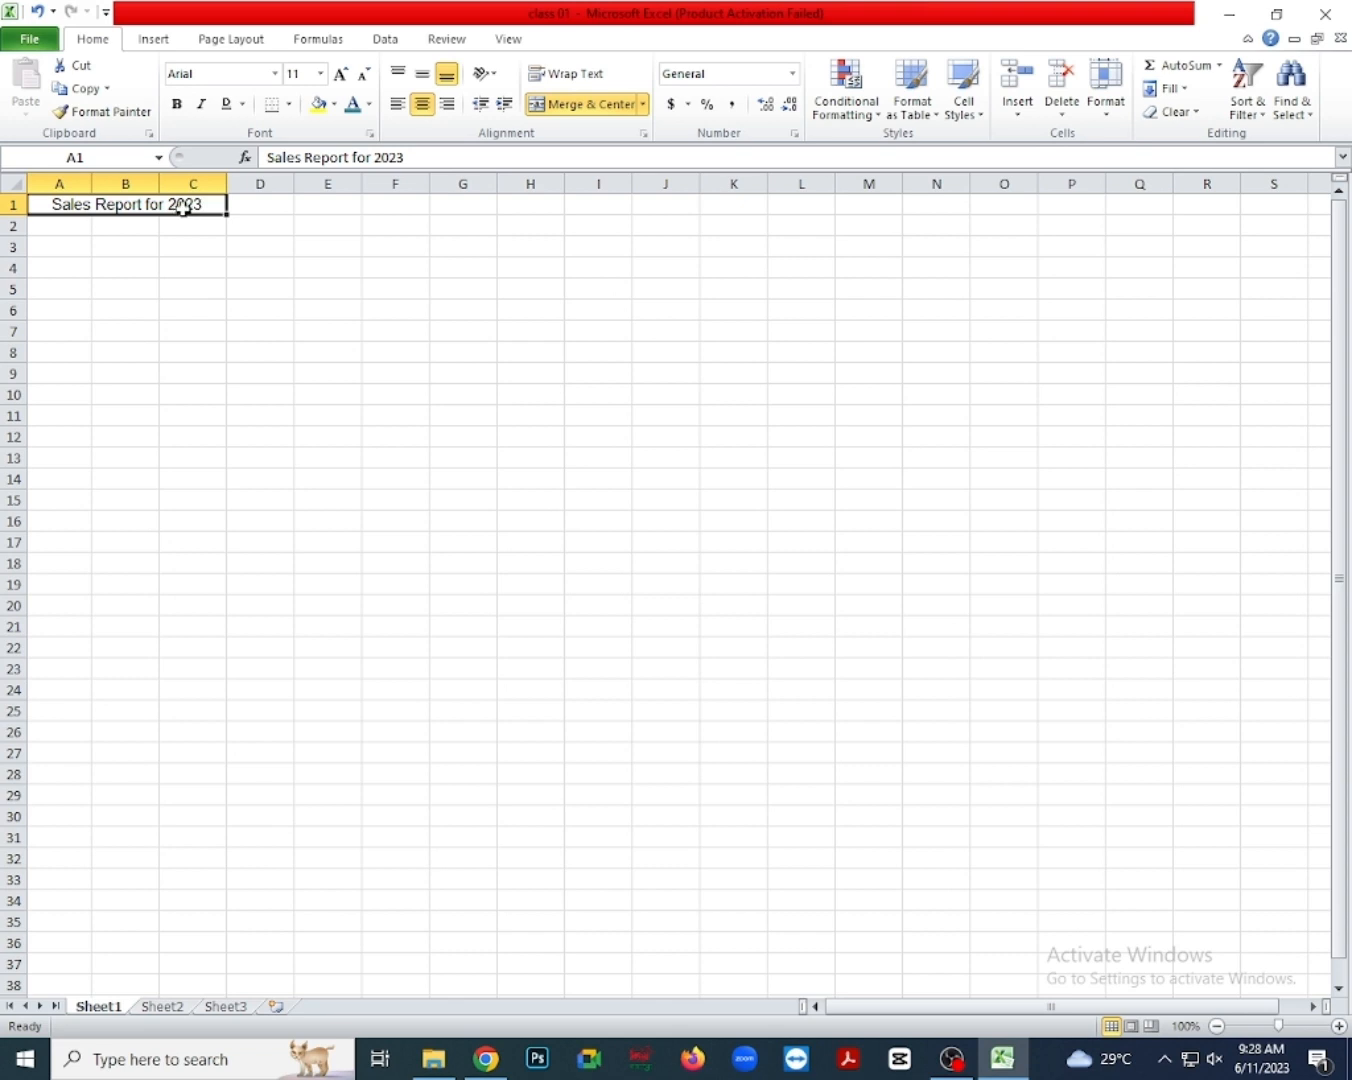
left_click(320, 74)
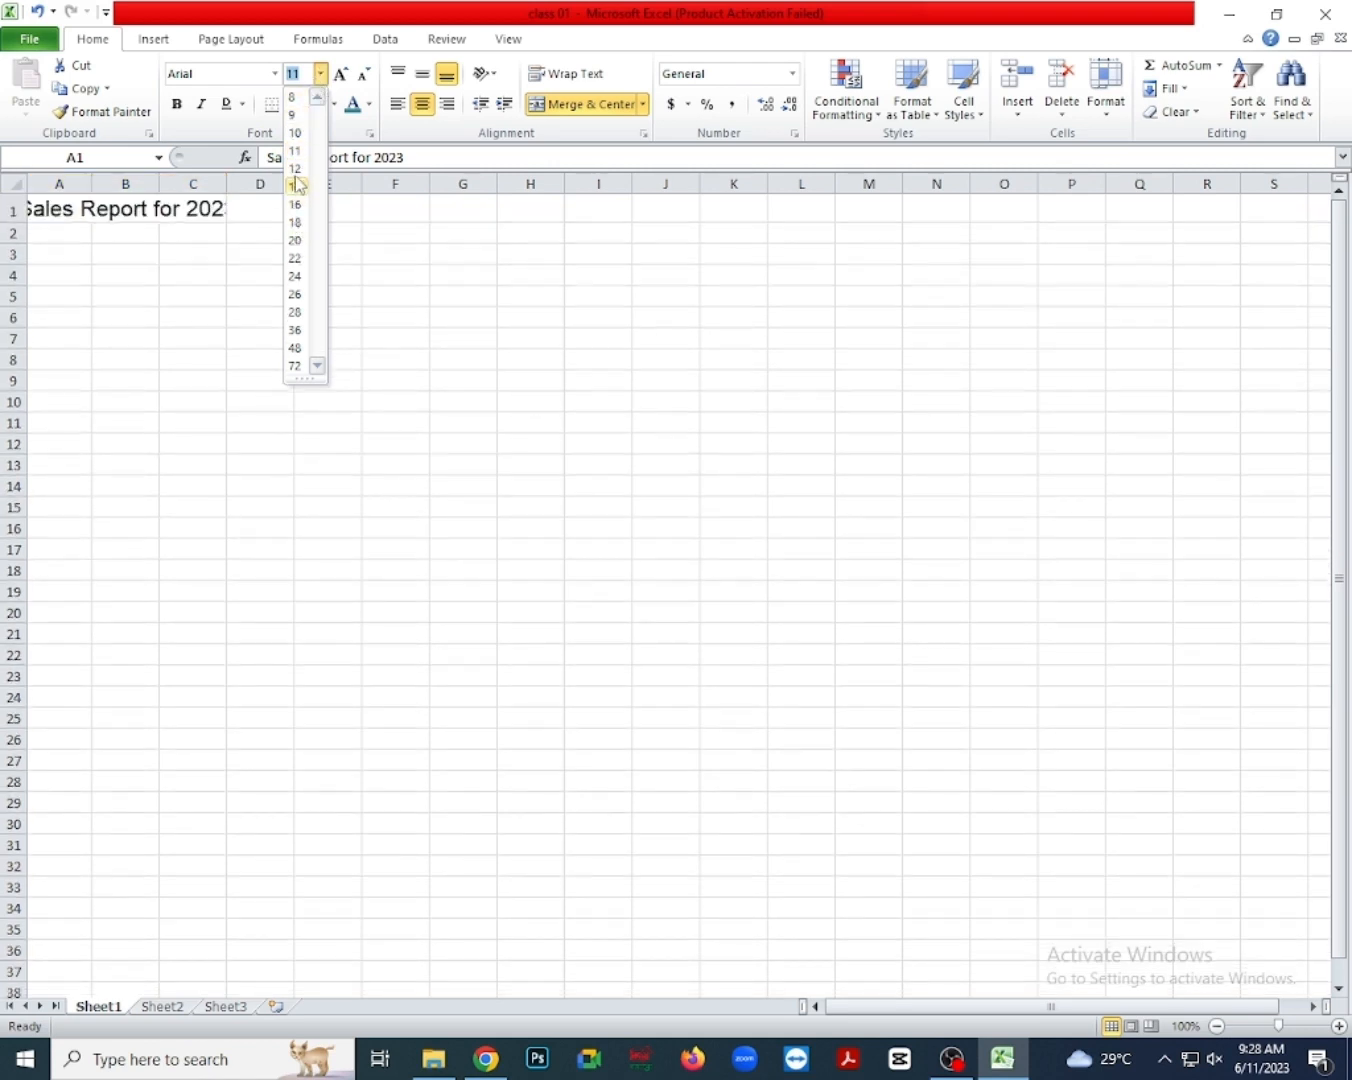
left_click(295, 241)
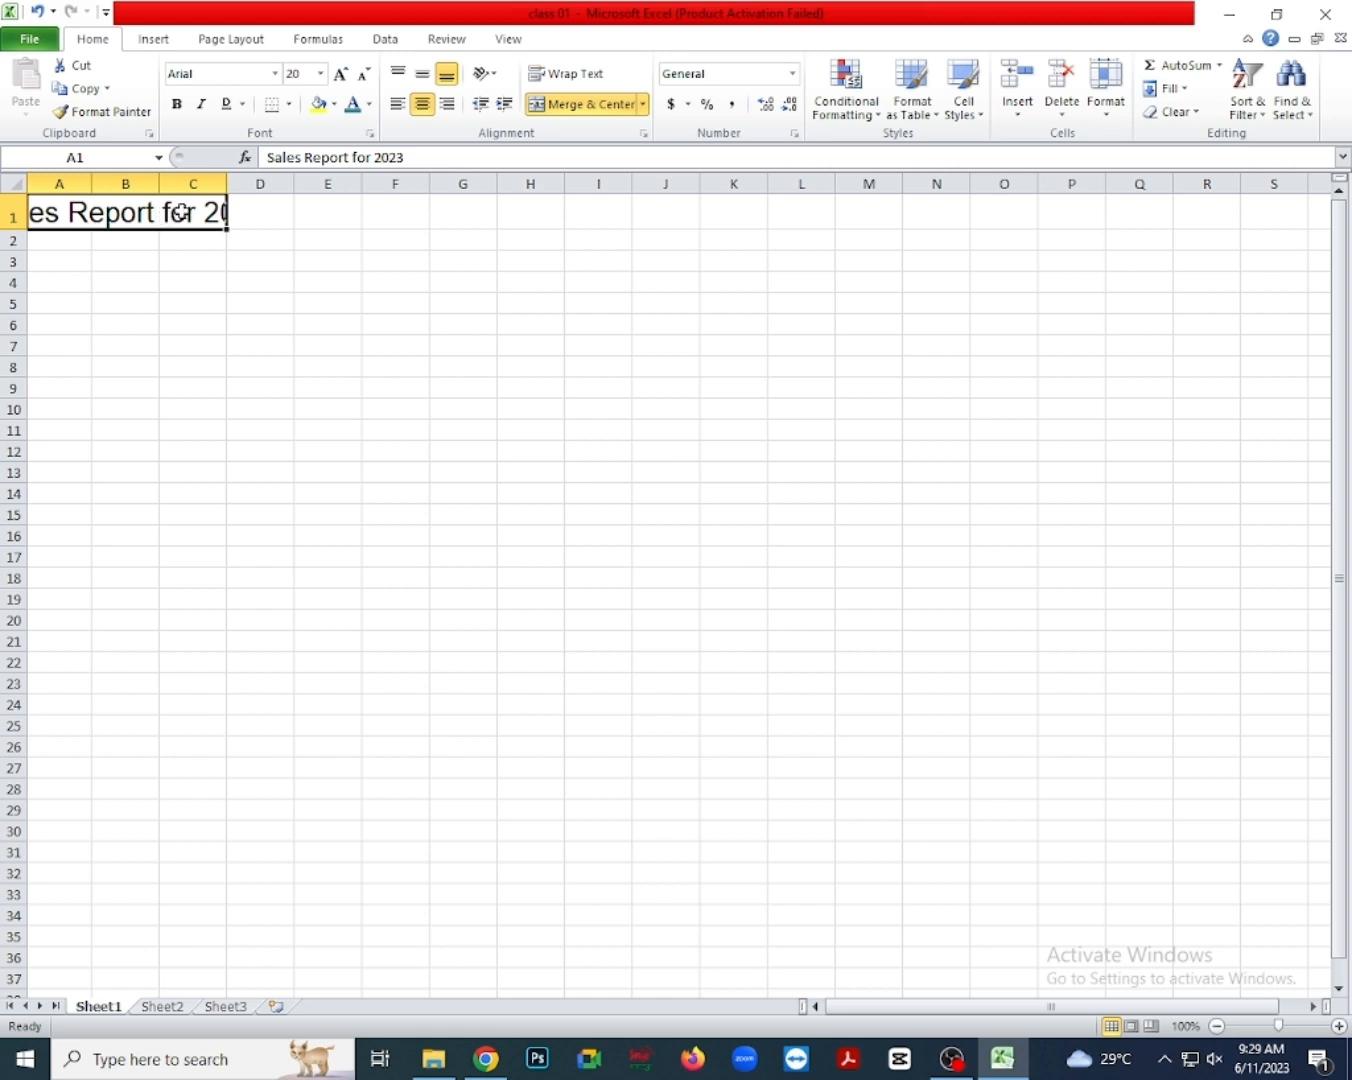
Extend the selection to A1:E1 and turn off the merging and centering of the title cells.
left_click_drag(183, 213, 322, 210)
left_click(579, 104)
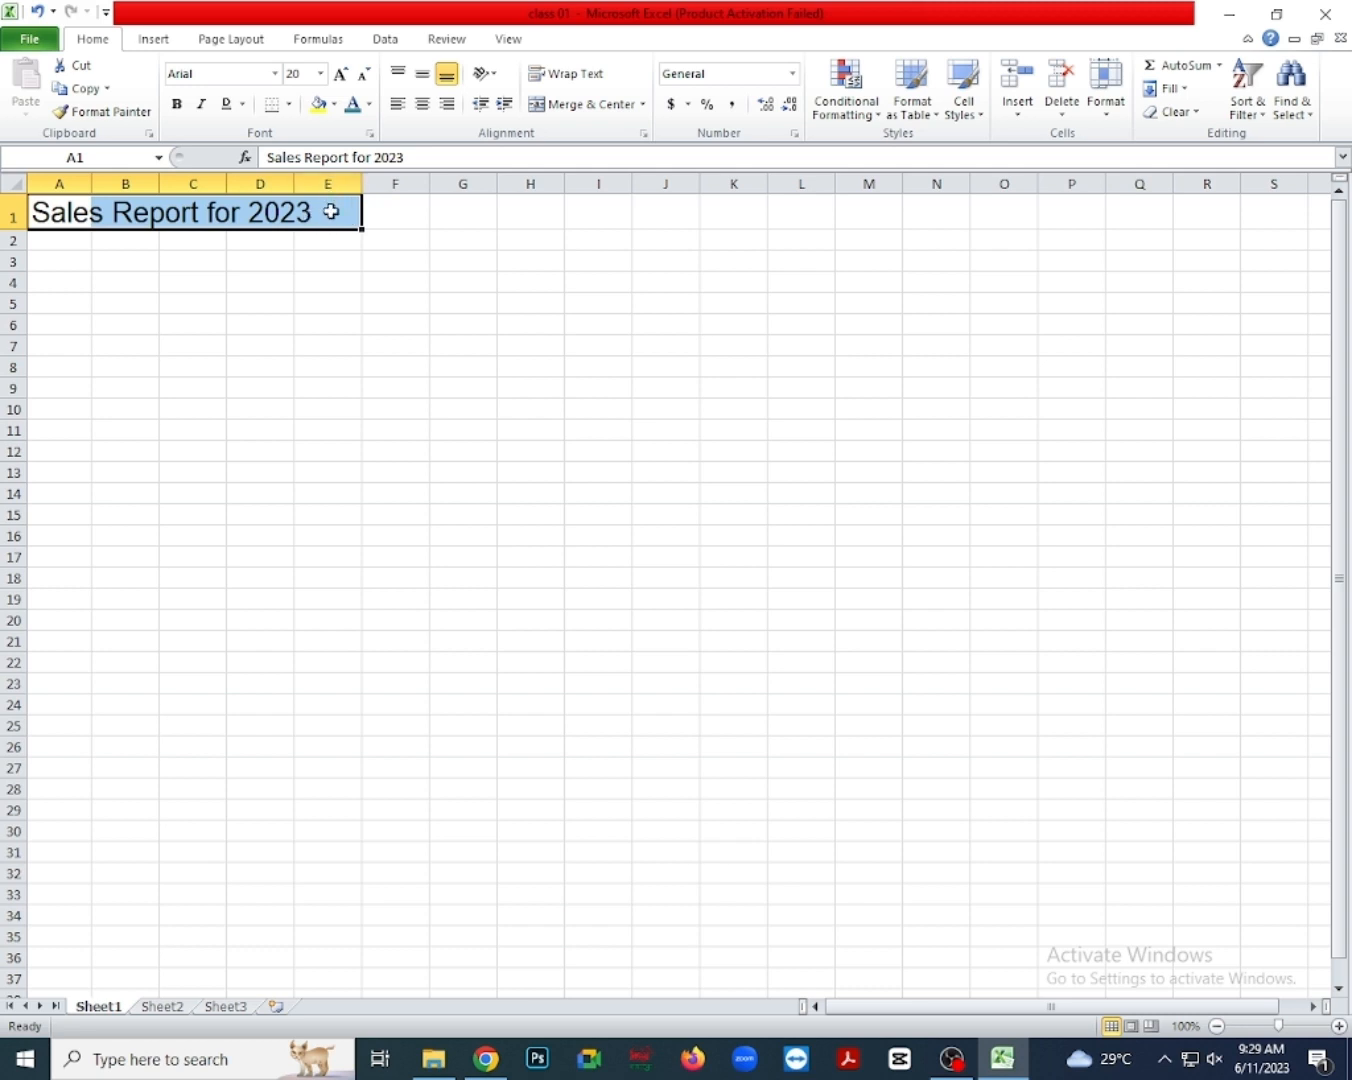
left_click(290, 264)
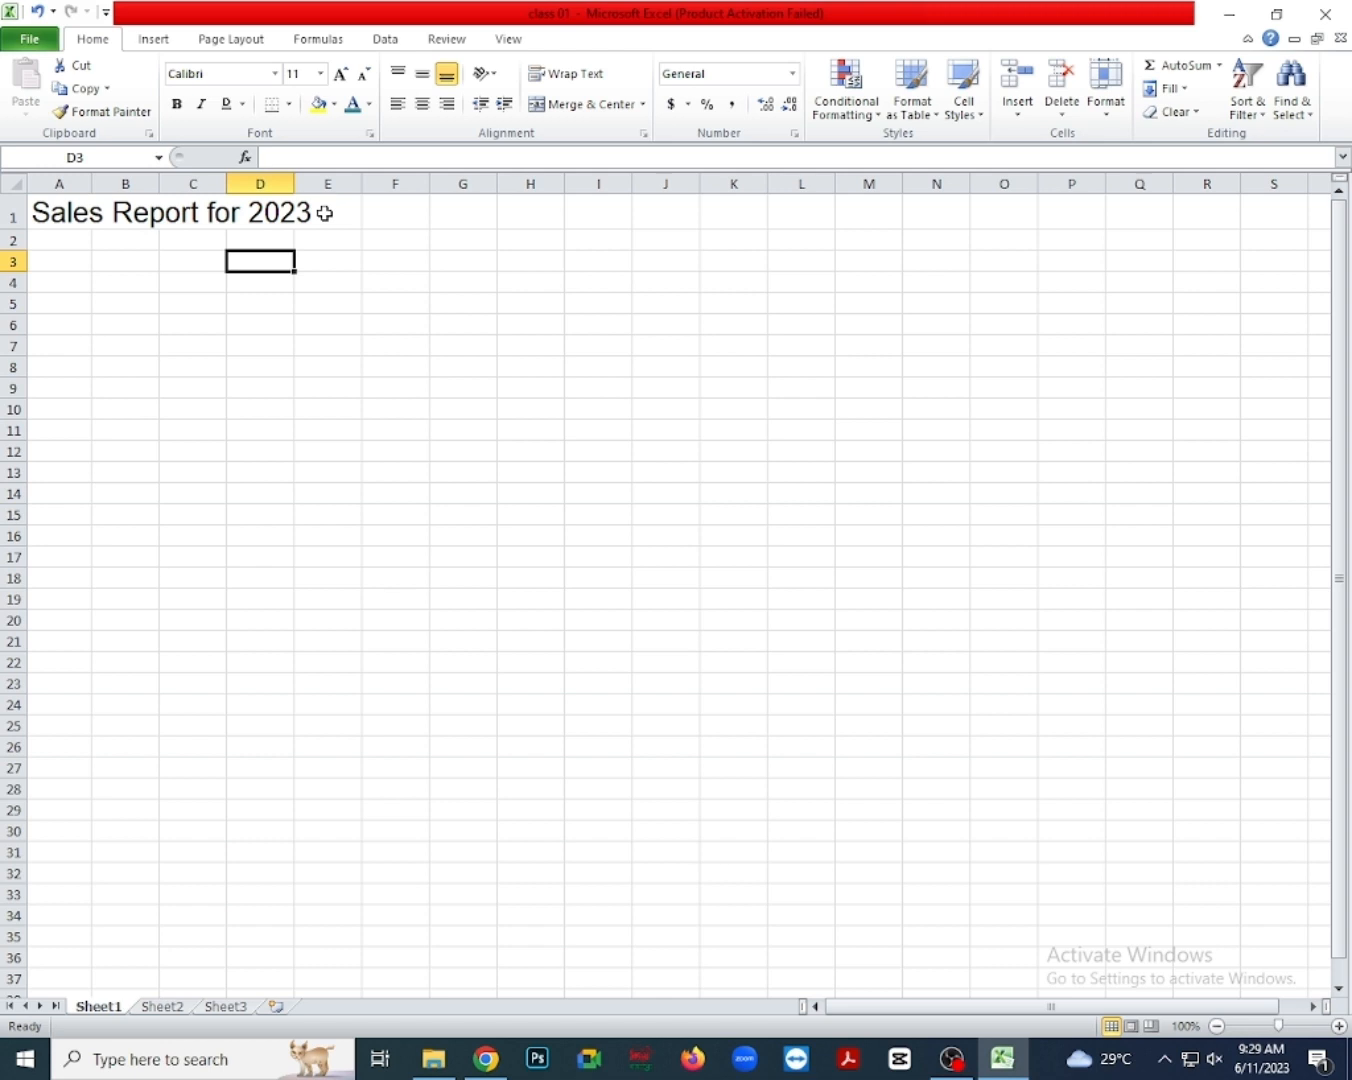
Format the title across A1:E1 as bold and italic with a double underline.
left_click_drag(318, 213, 52, 211)
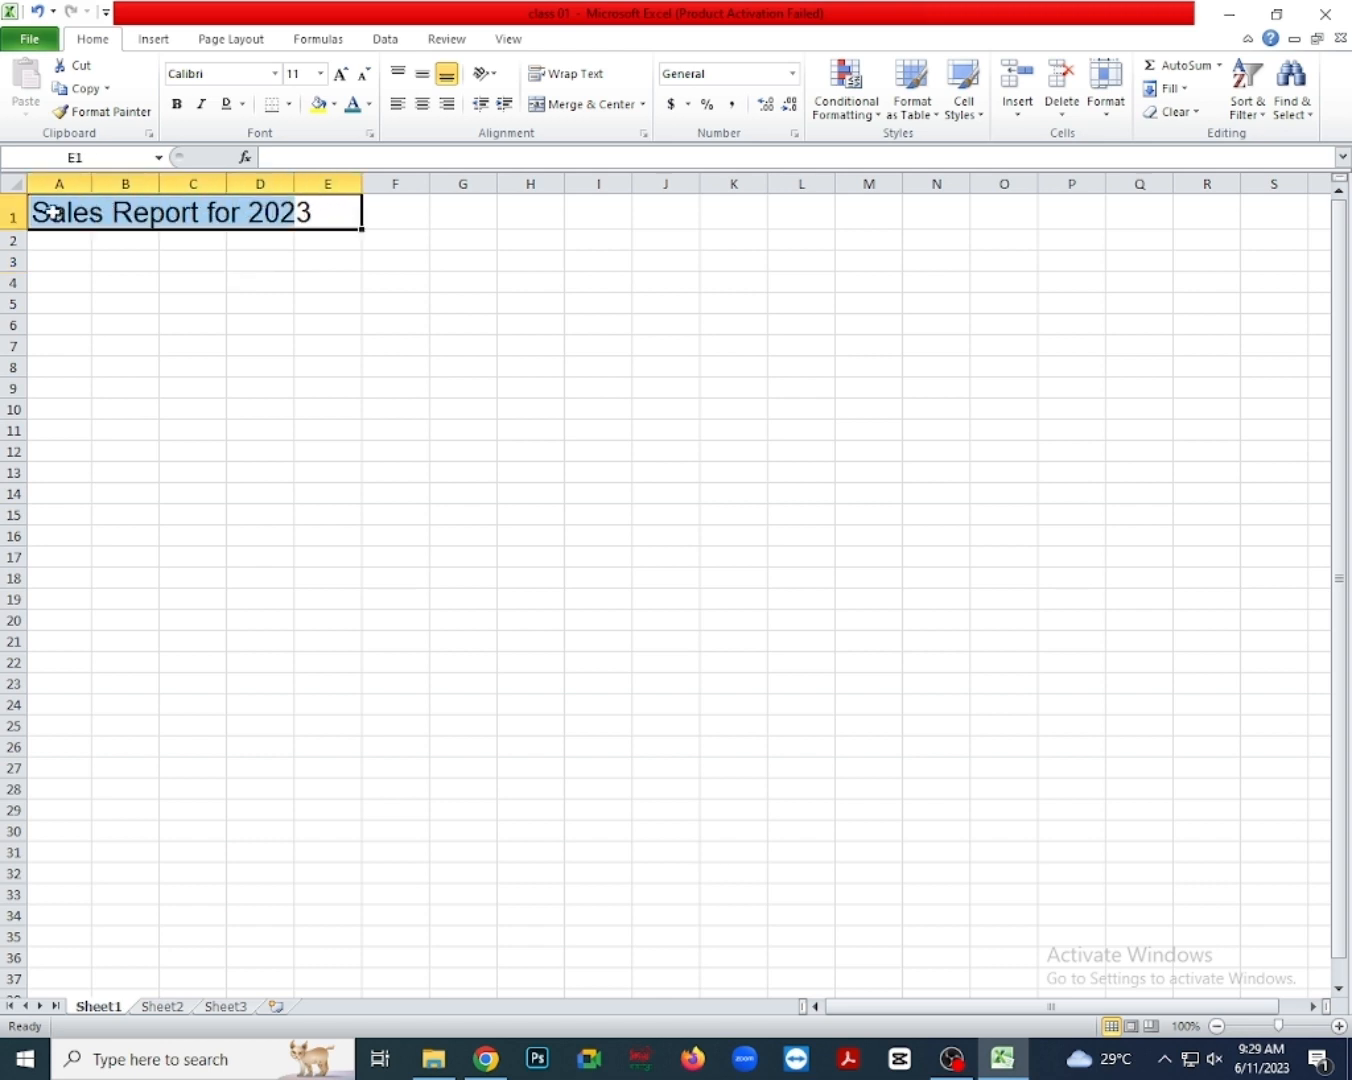
left_click(178, 105)
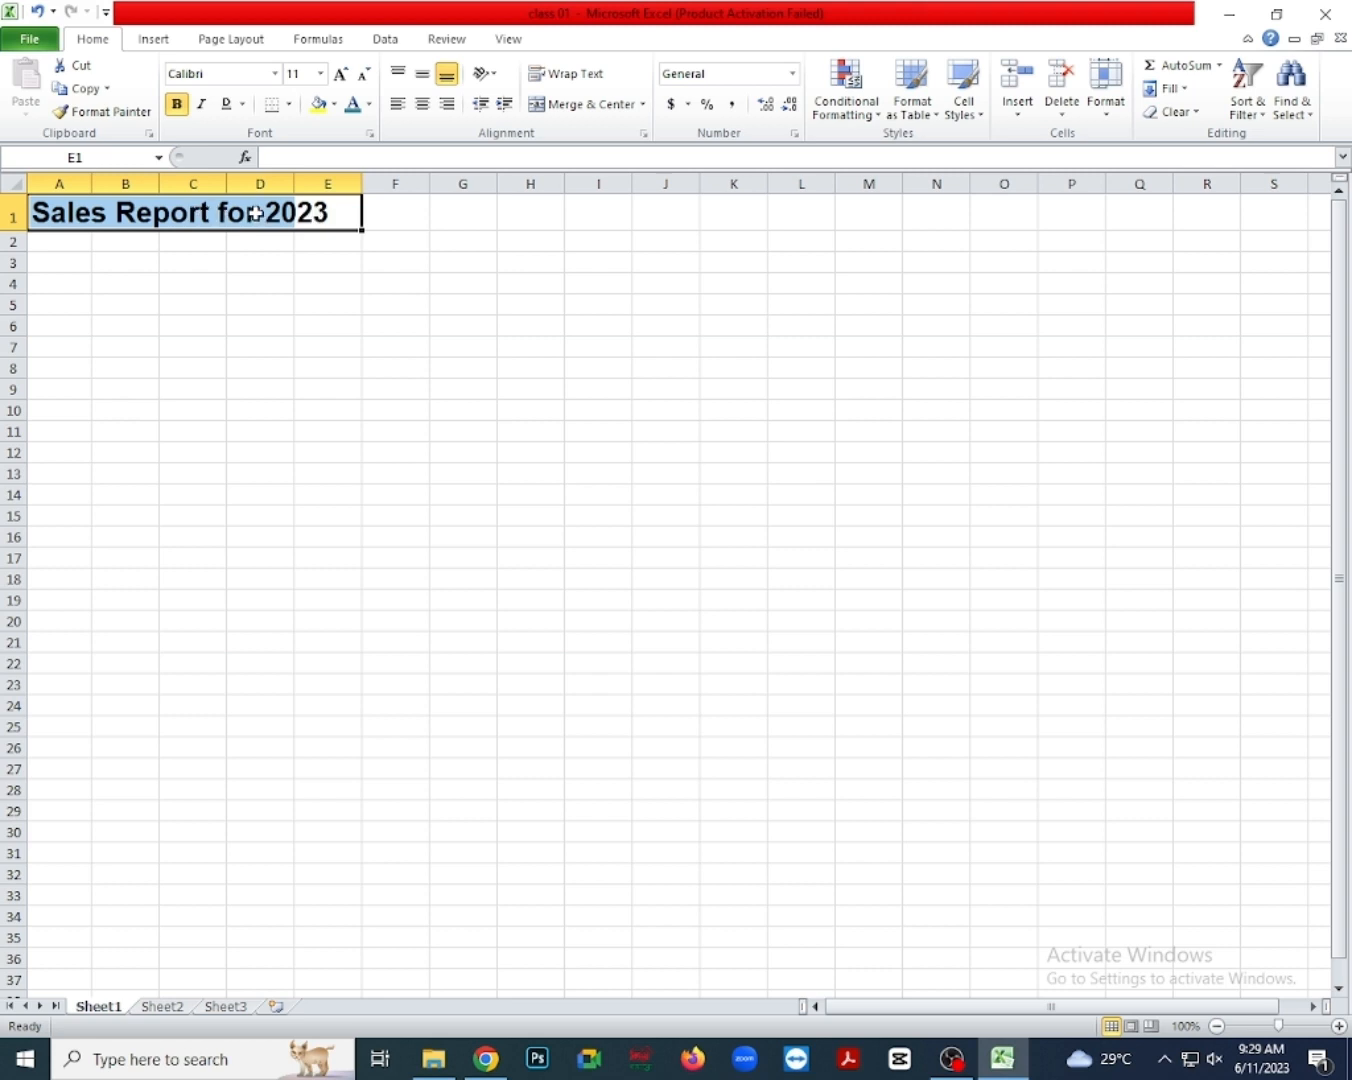
left_click(200, 106)
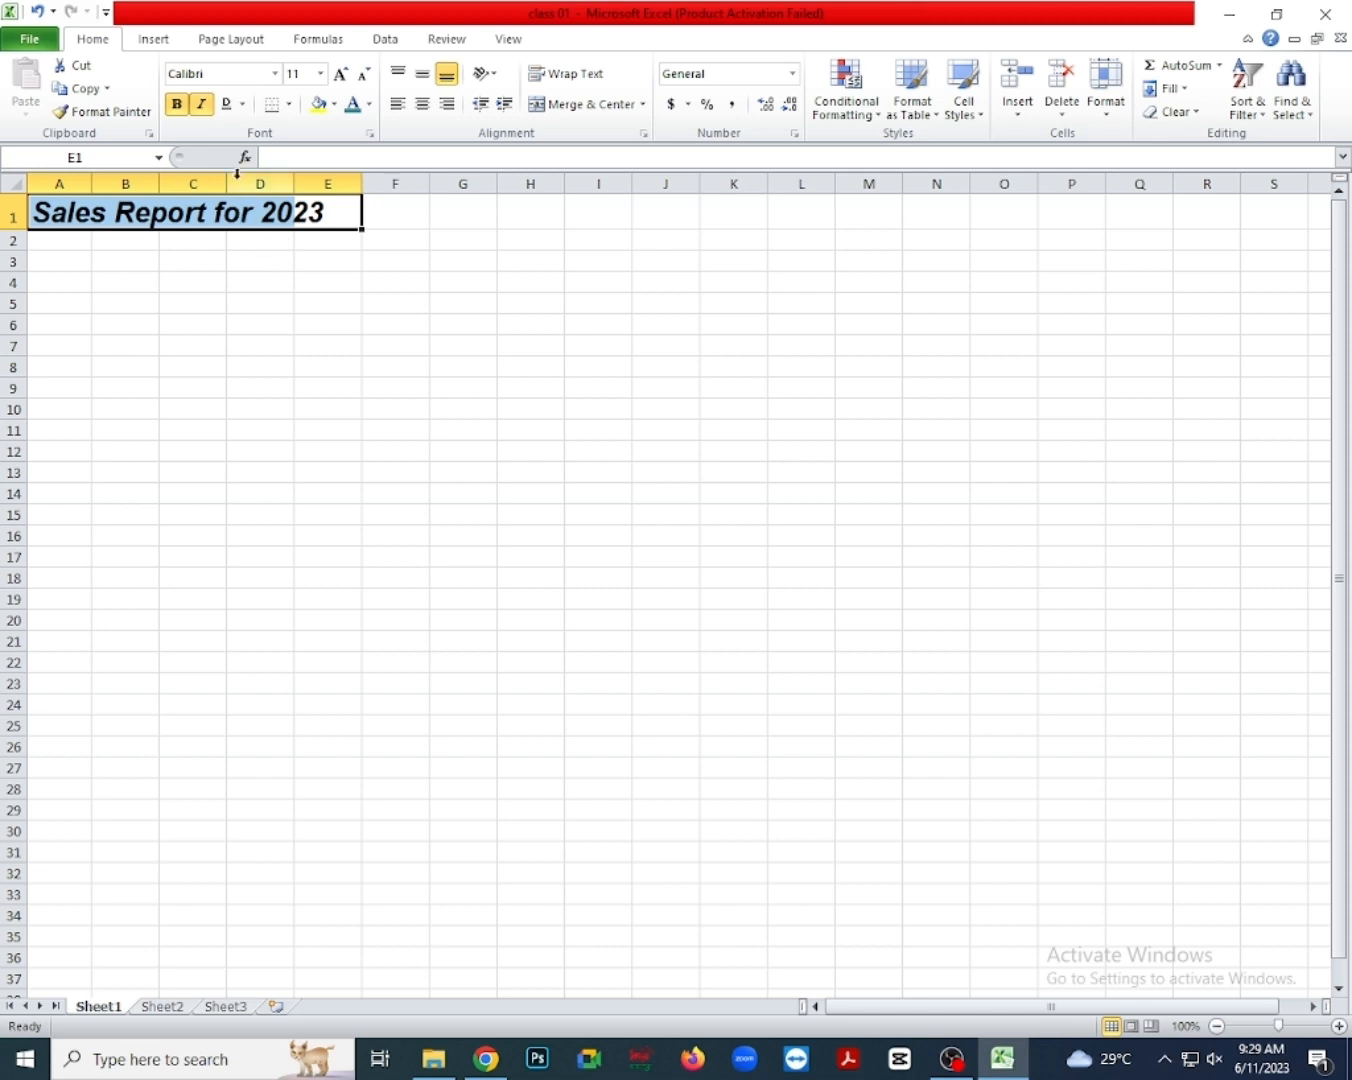
left_click(226, 104)
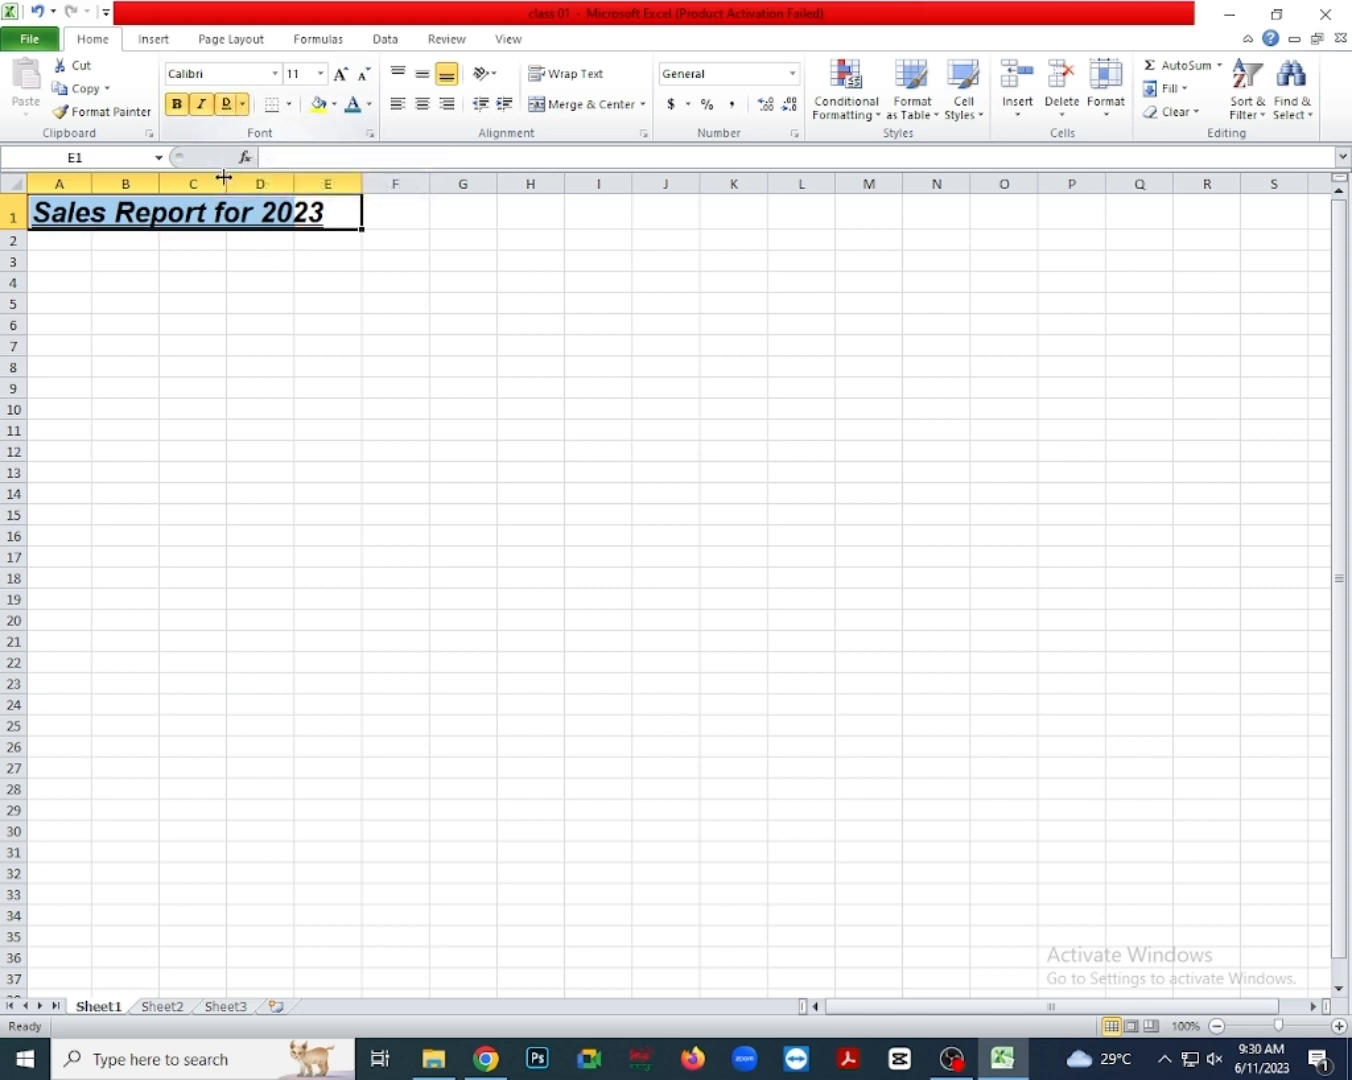
left_click(215, 300)
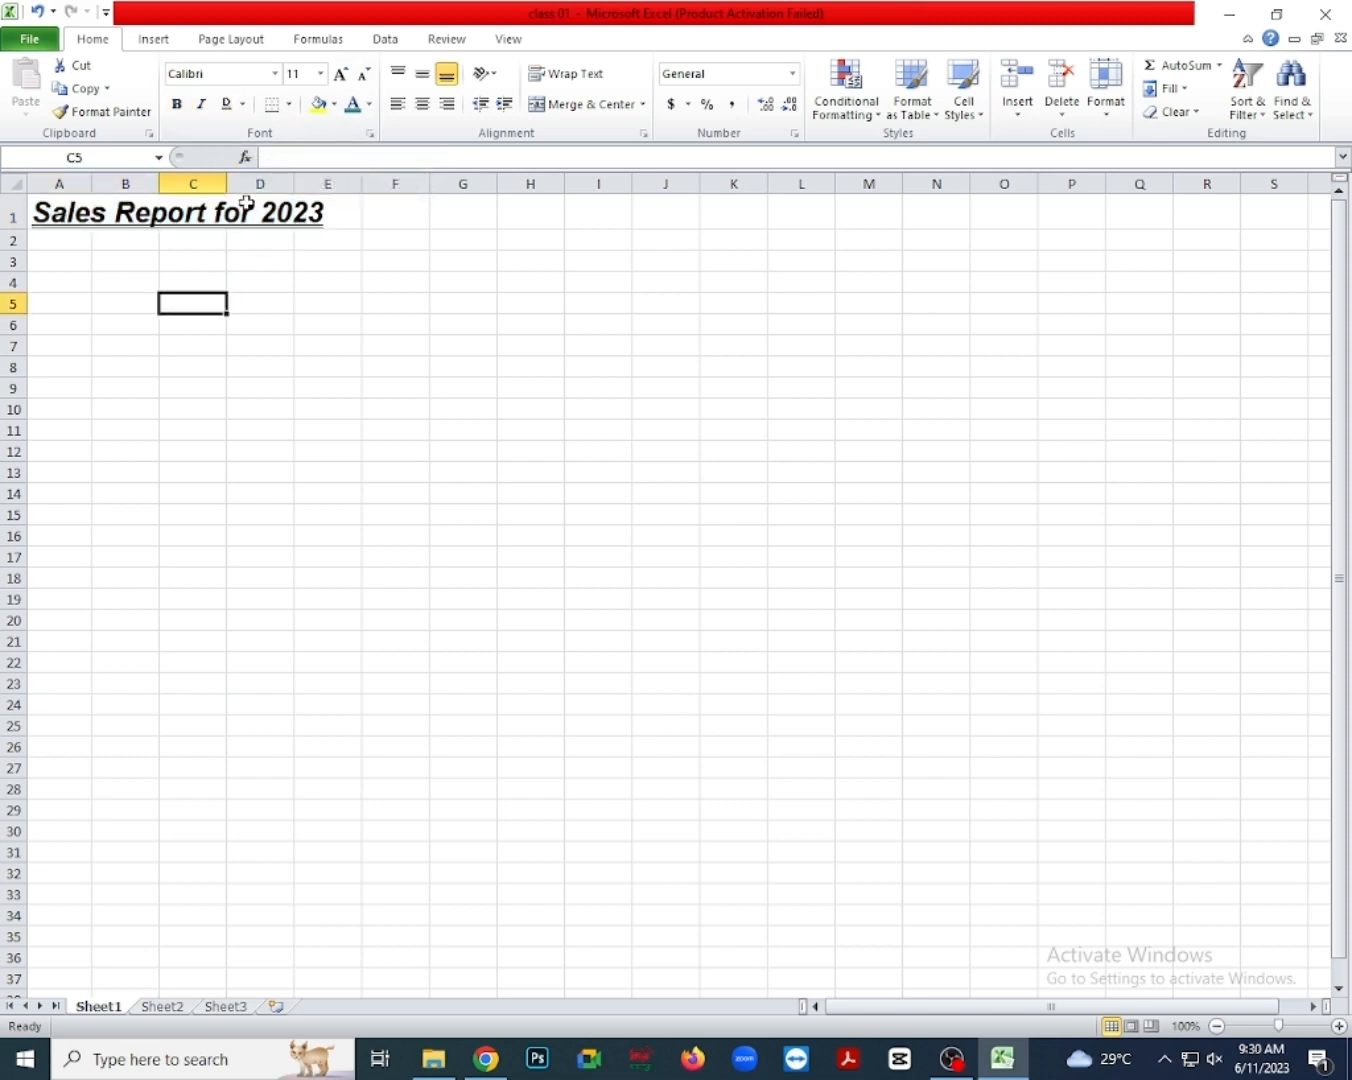
Apply the single underline style to empty cell C5.
left_click(243, 105)
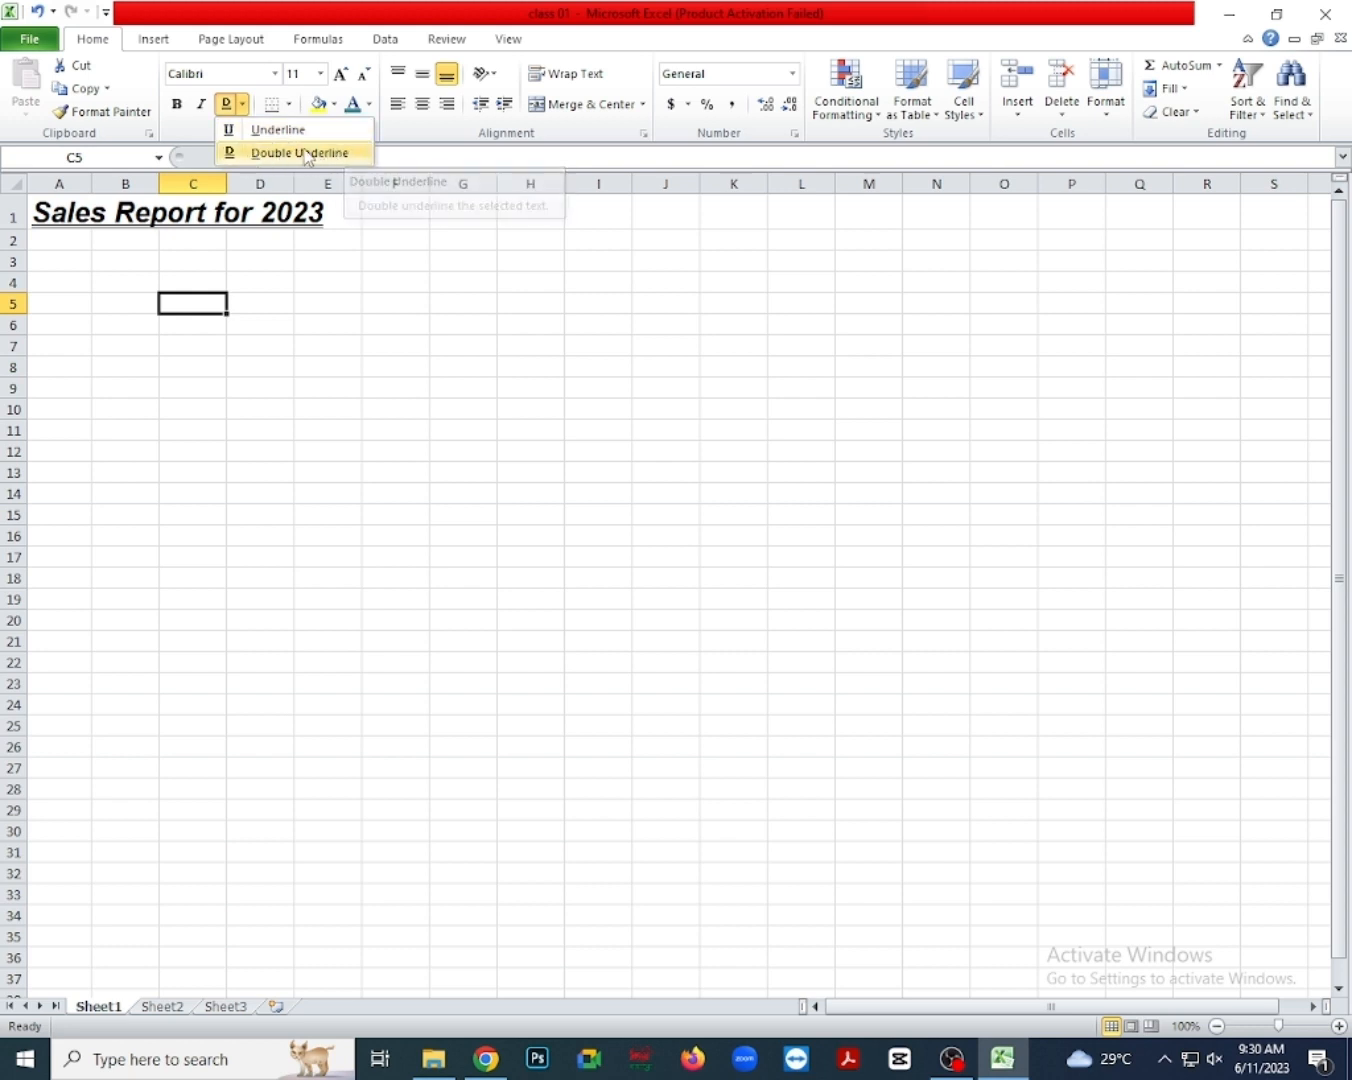
left_click(275, 130)
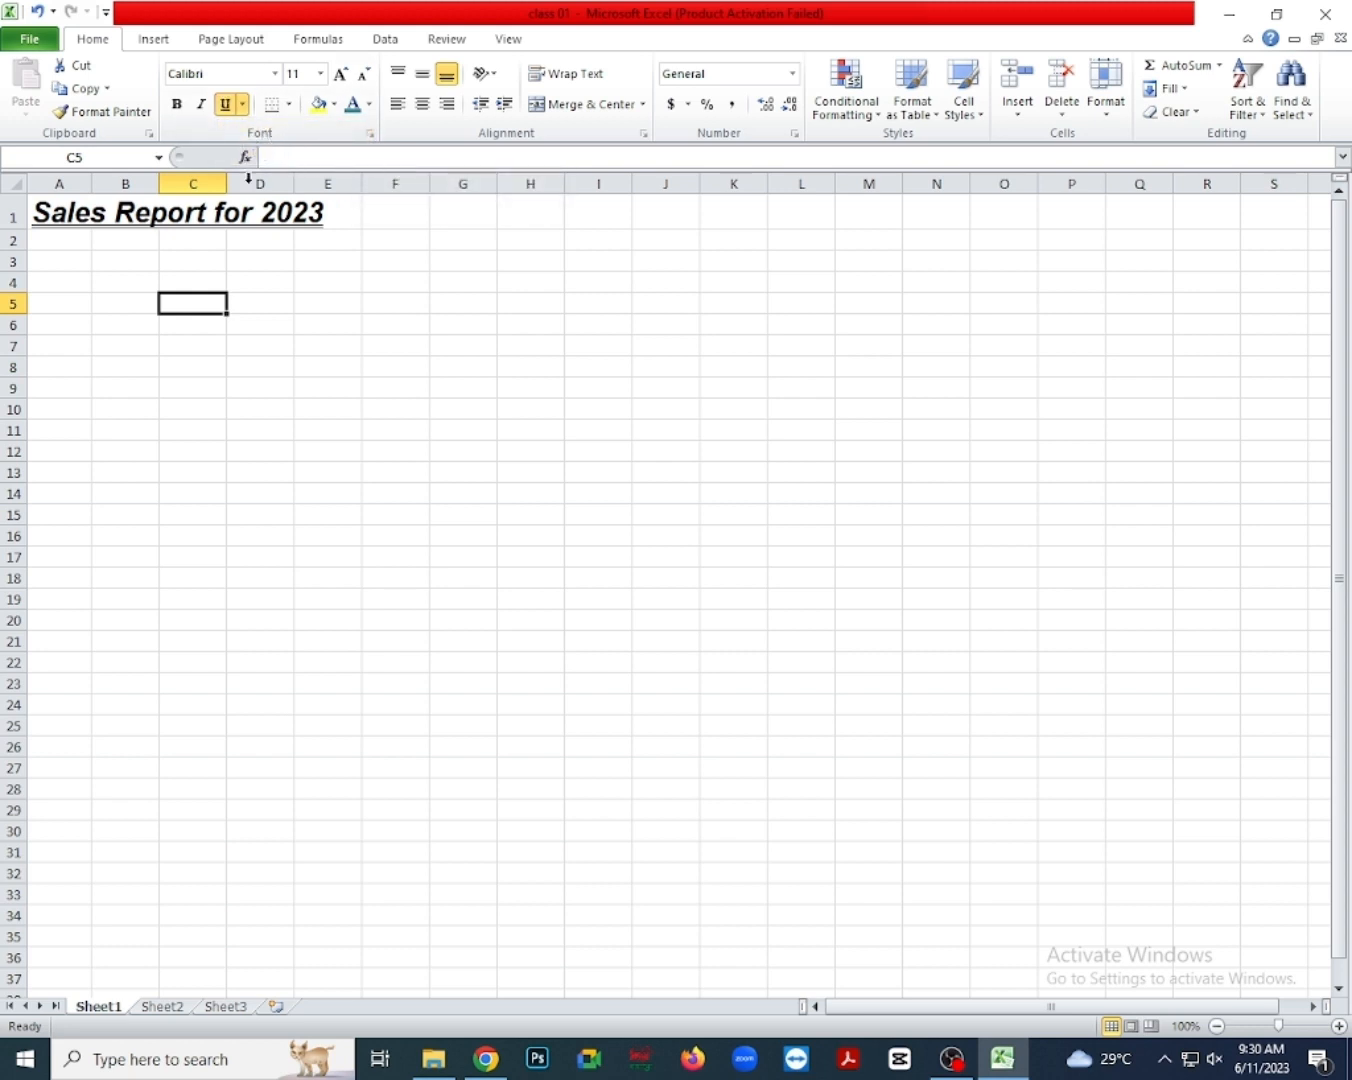
left_click(234, 263)
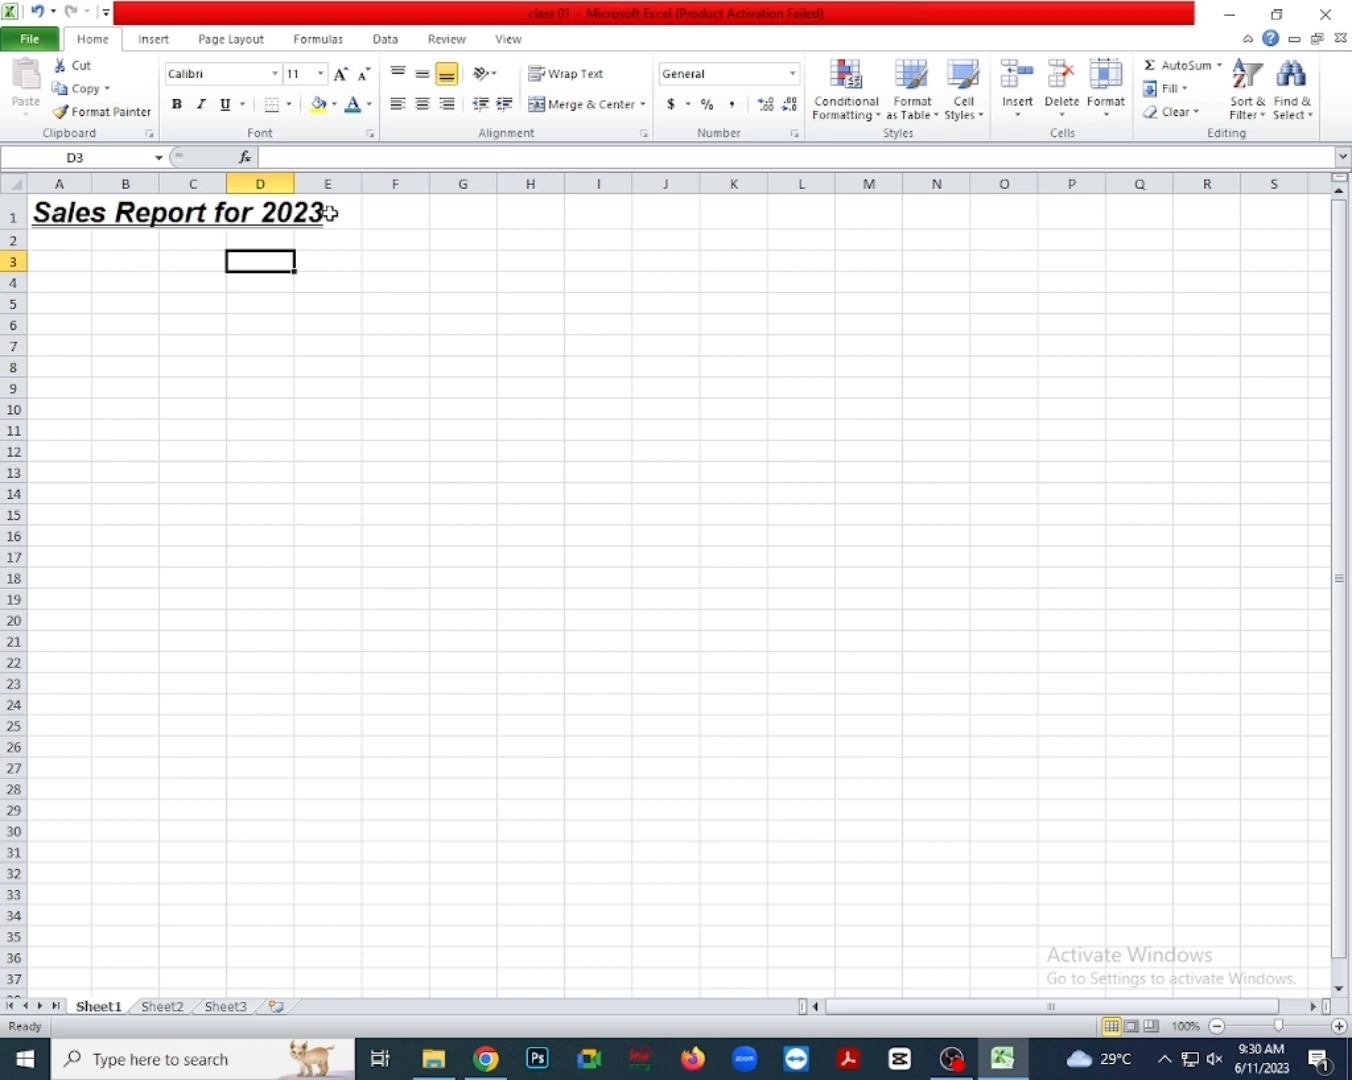
Remove the underline from the title in A1:E1, keeping bold and italic.
left_click_drag(332, 211, 70, 216)
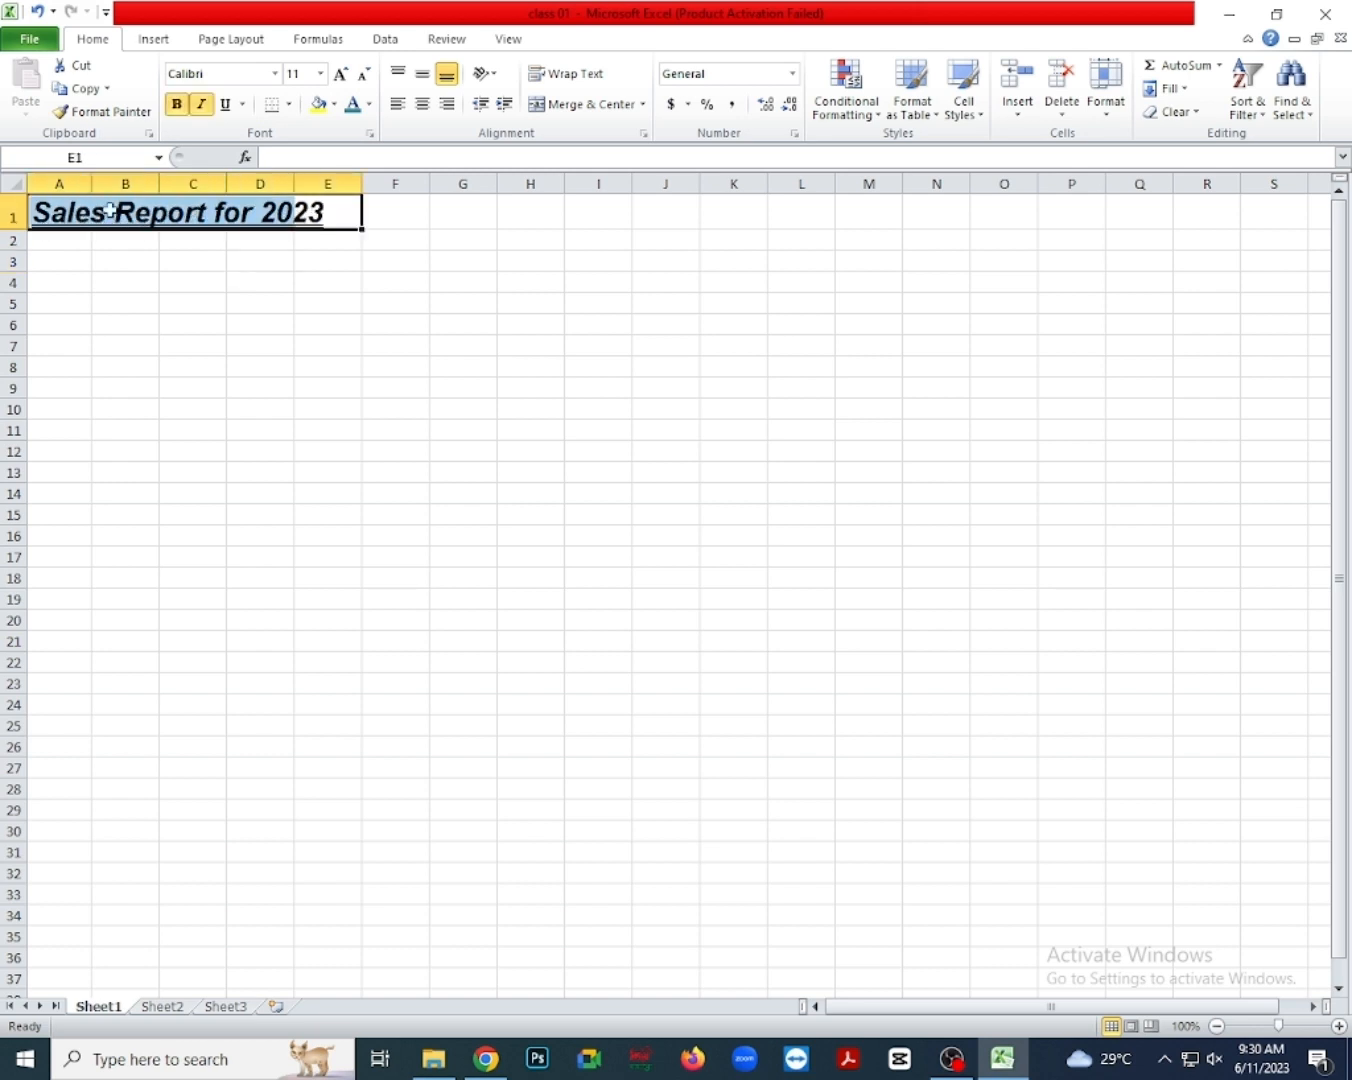
left_click(226, 104)
left_click(242, 329)
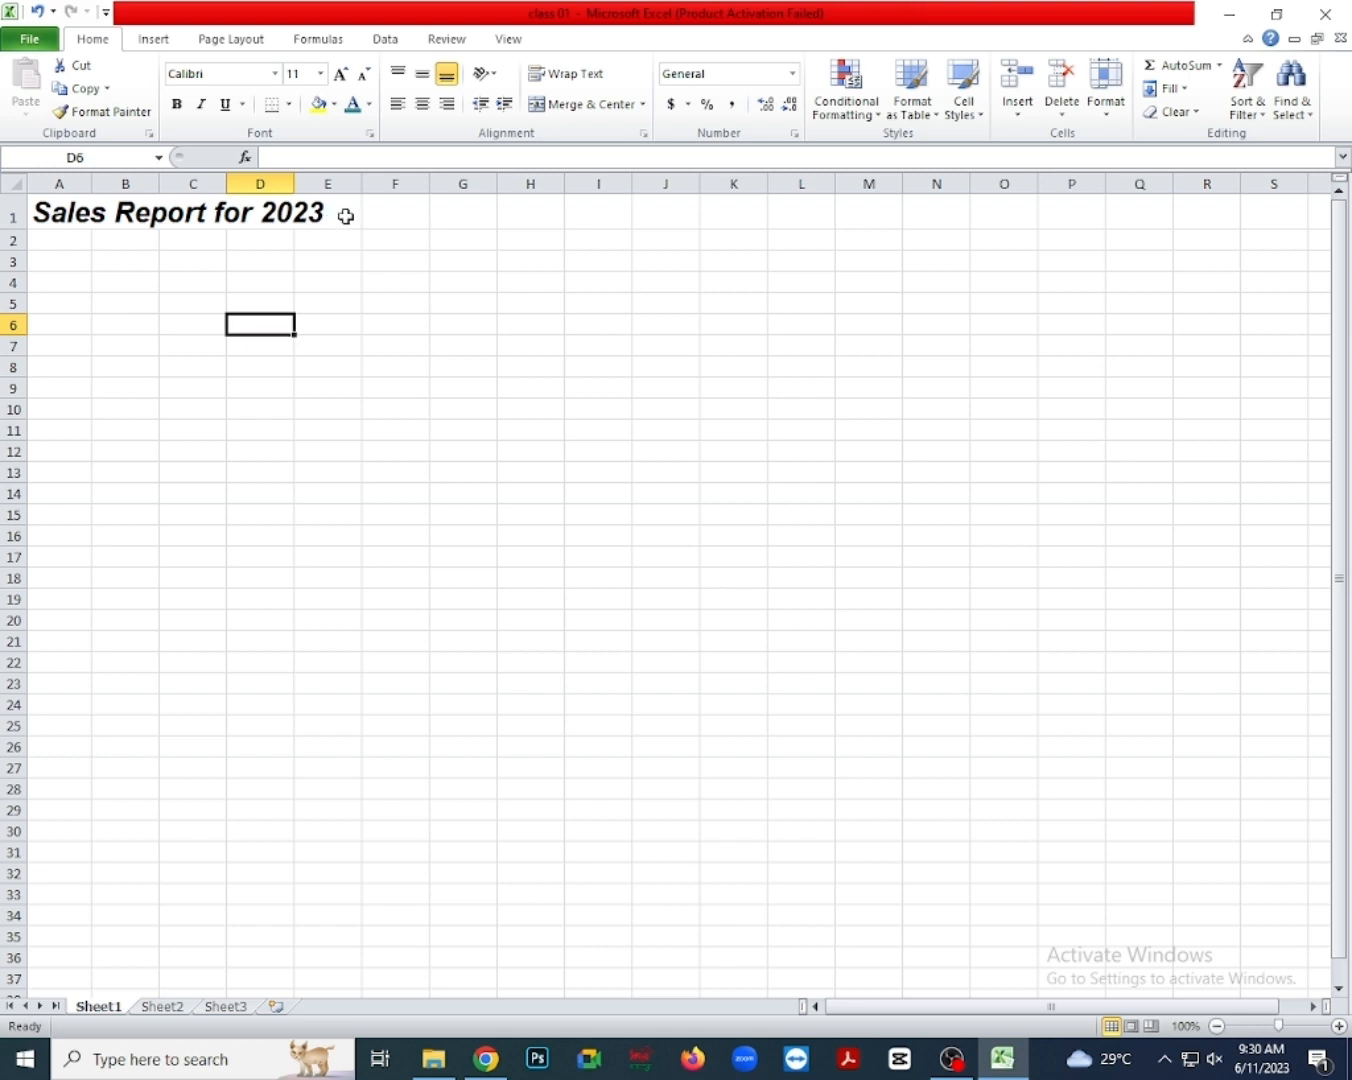
Set the font color of the title in A1:E1 to dark orange from the theme colors.
left_click_drag(346, 216, 81, 216)
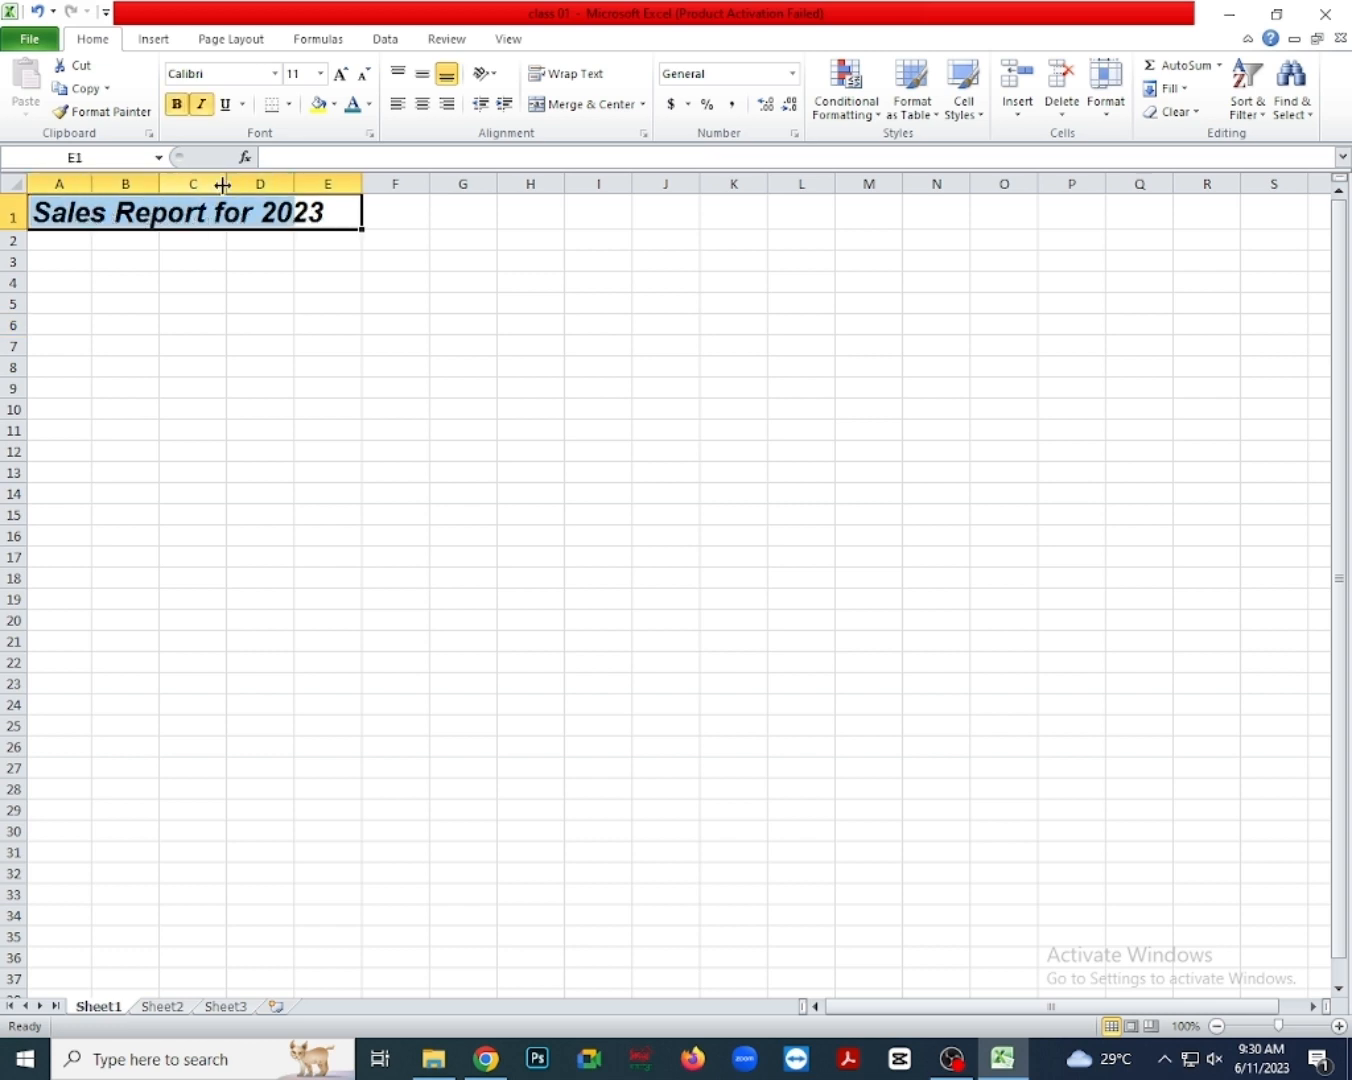
left_click(368, 103)
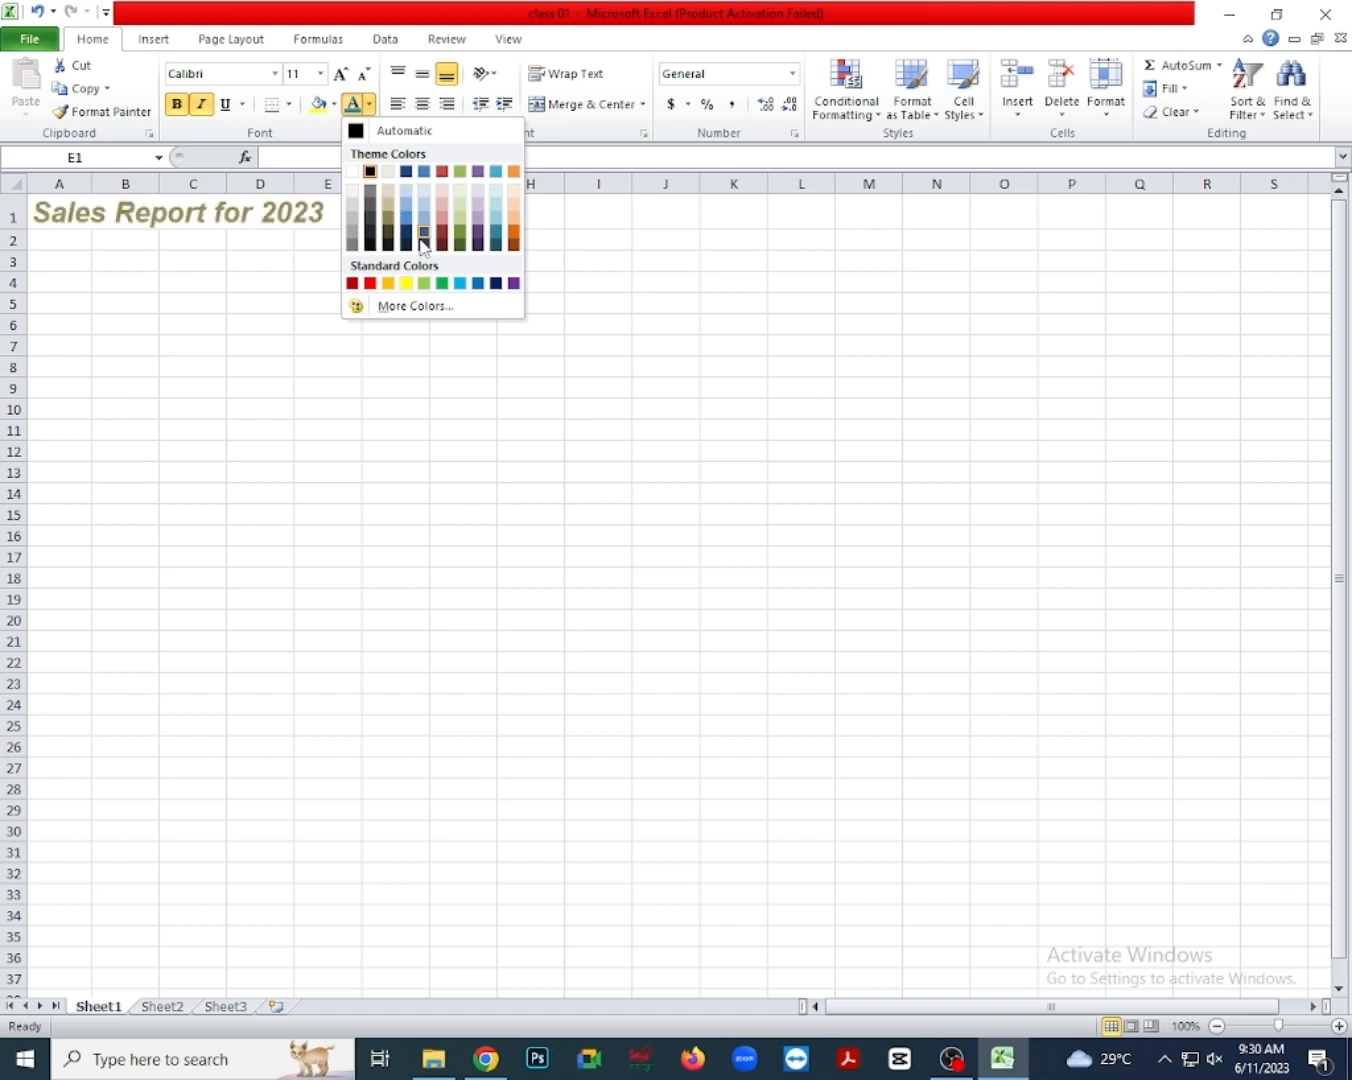
left_click(514, 236)
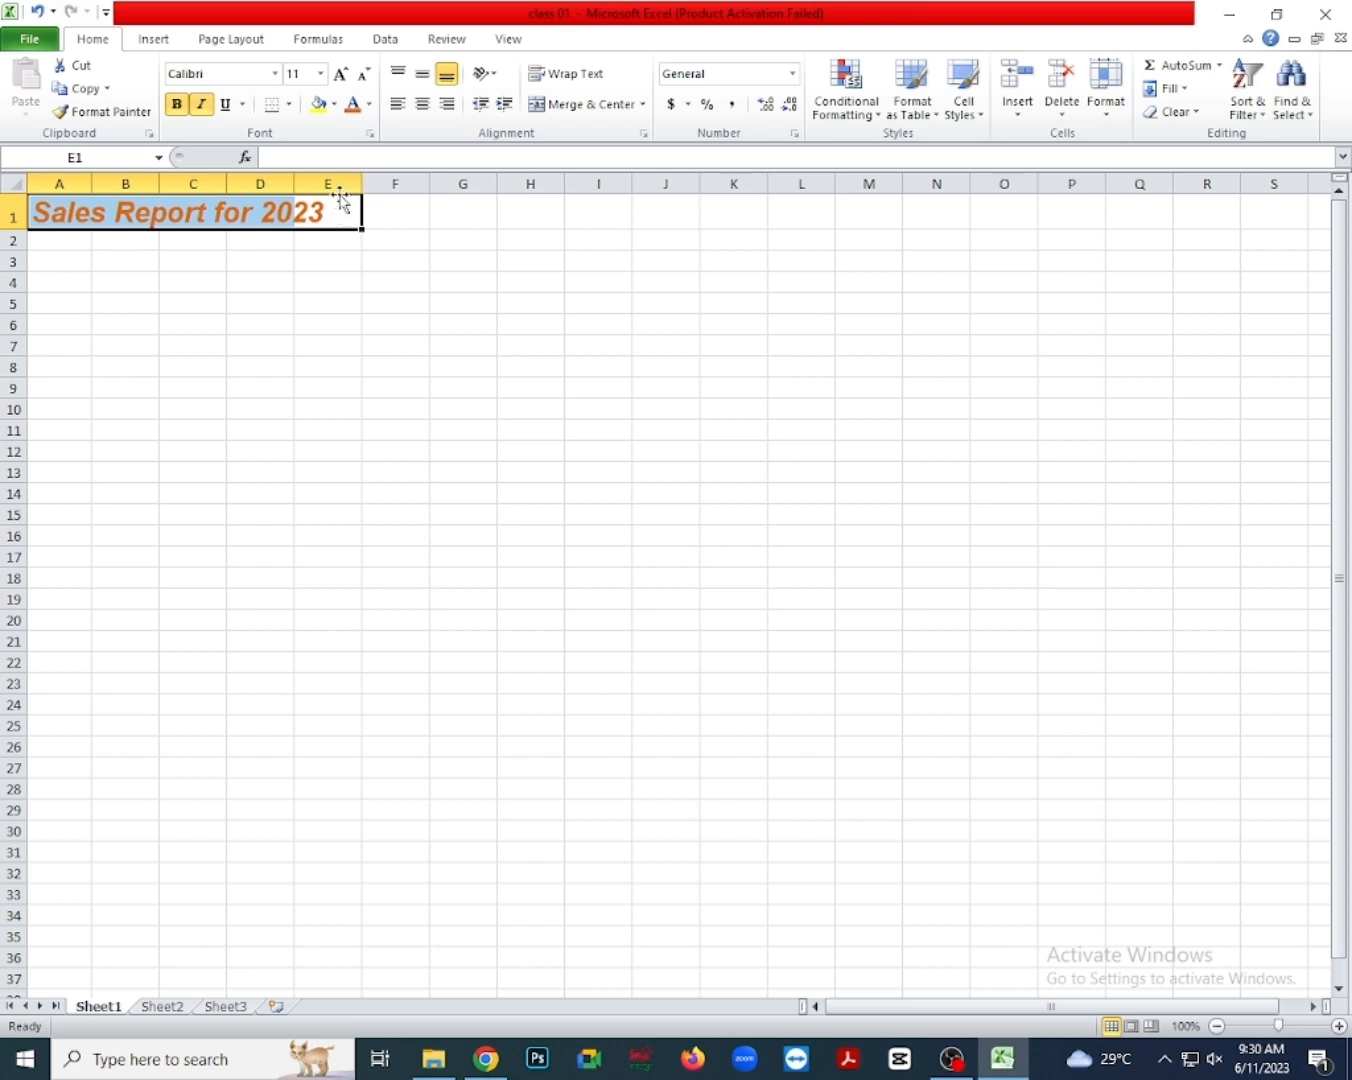
Fill cells A1:E1 behind the title with standard yellow.
left_click(334, 103)
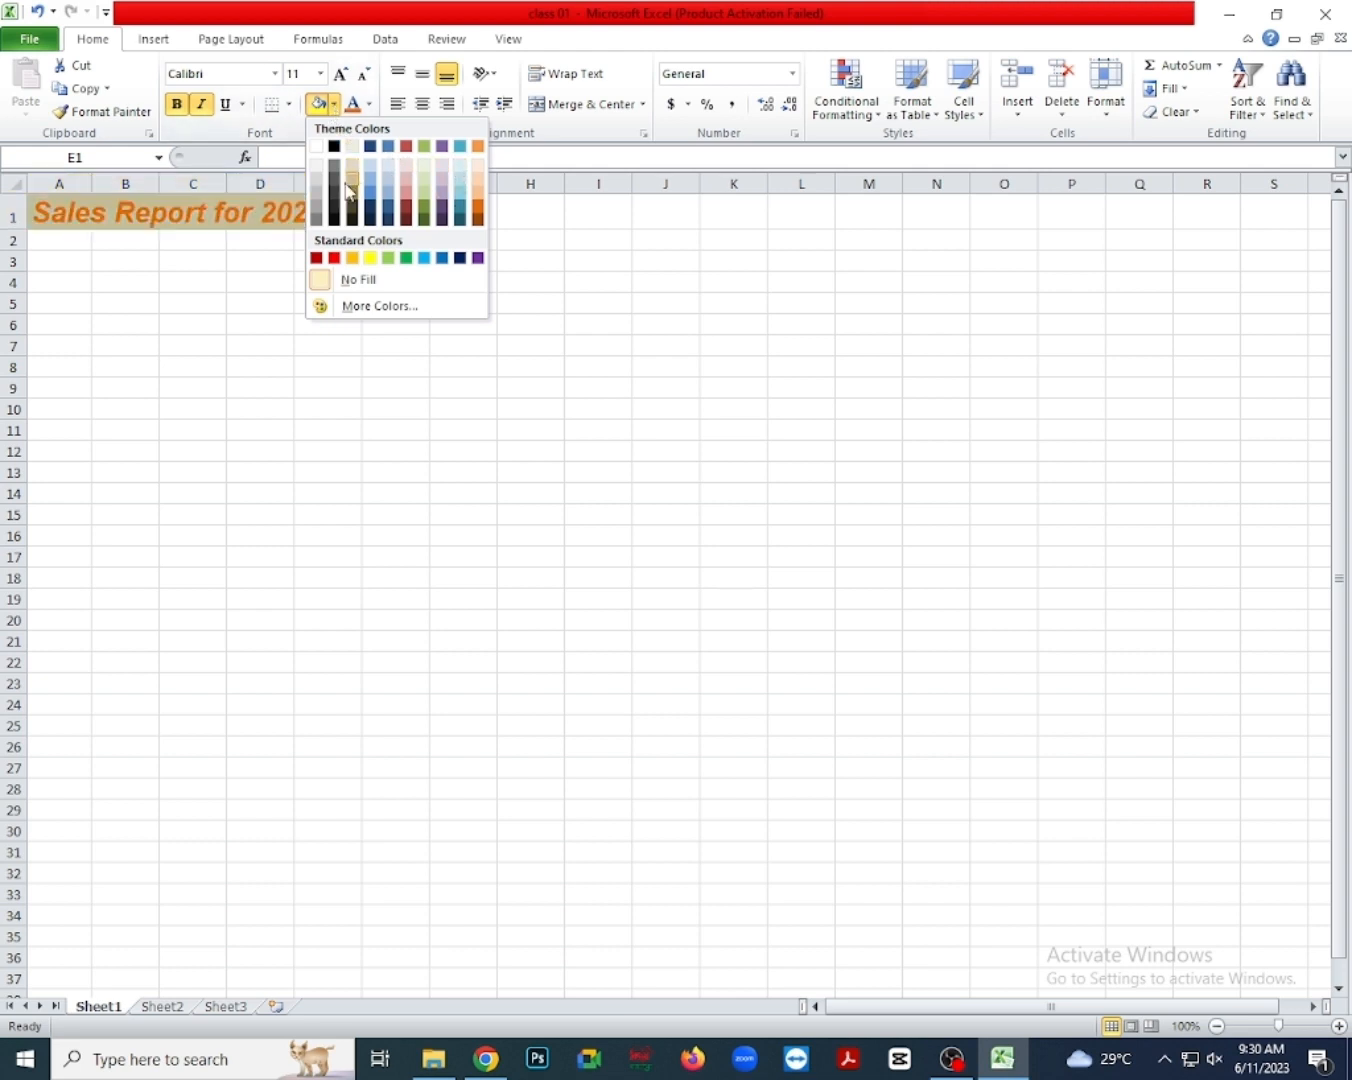
left_click(369, 259)
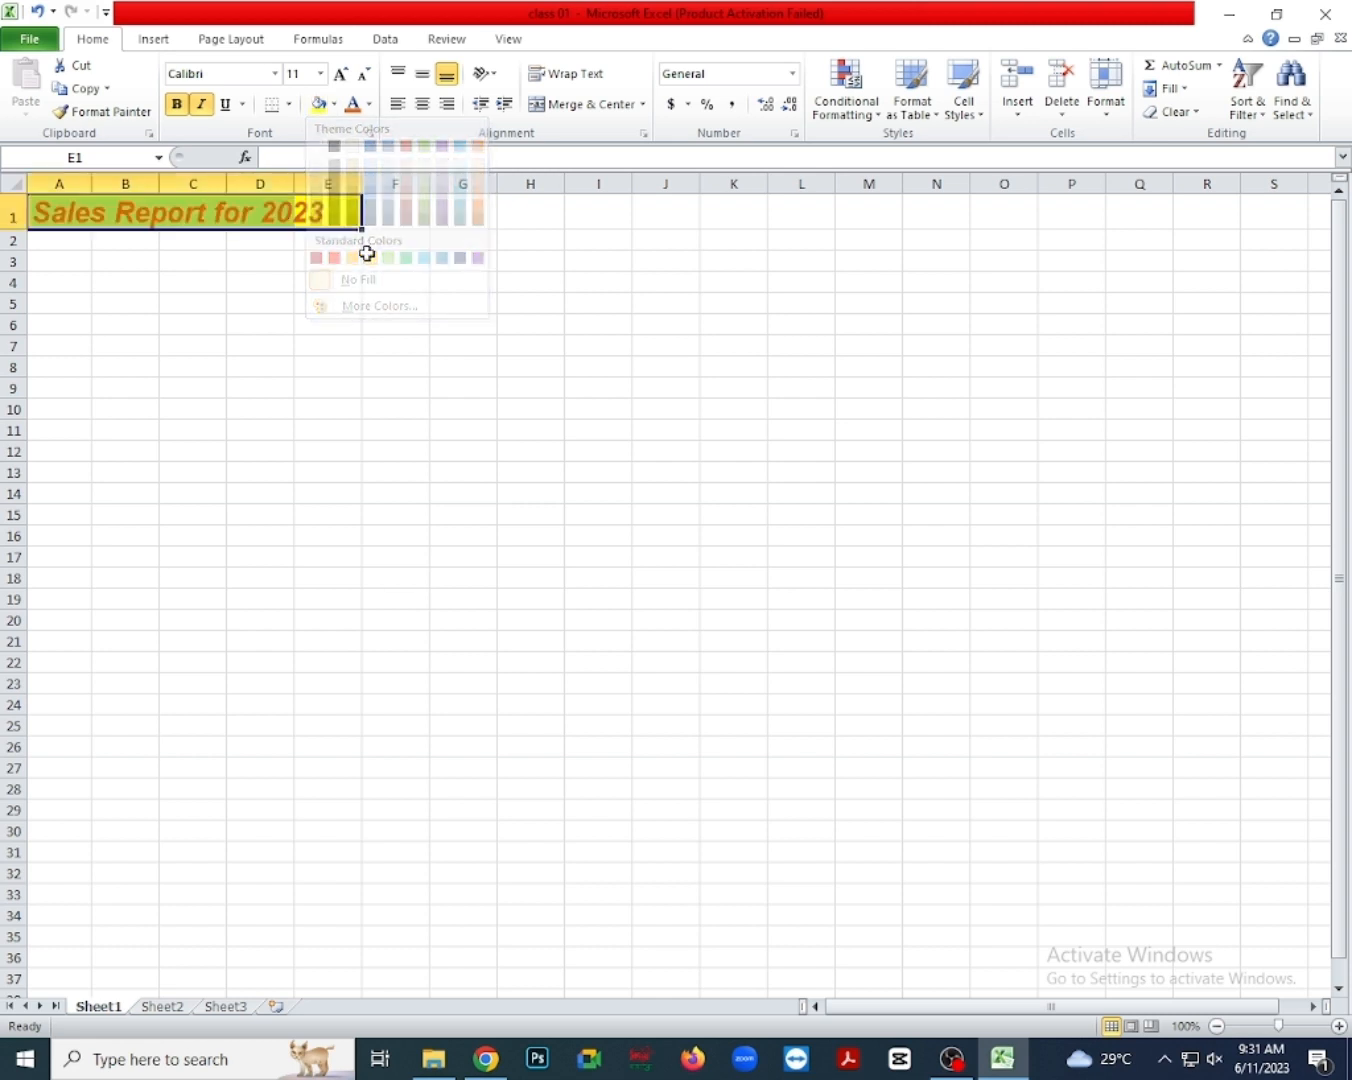
left_click(303, 290)
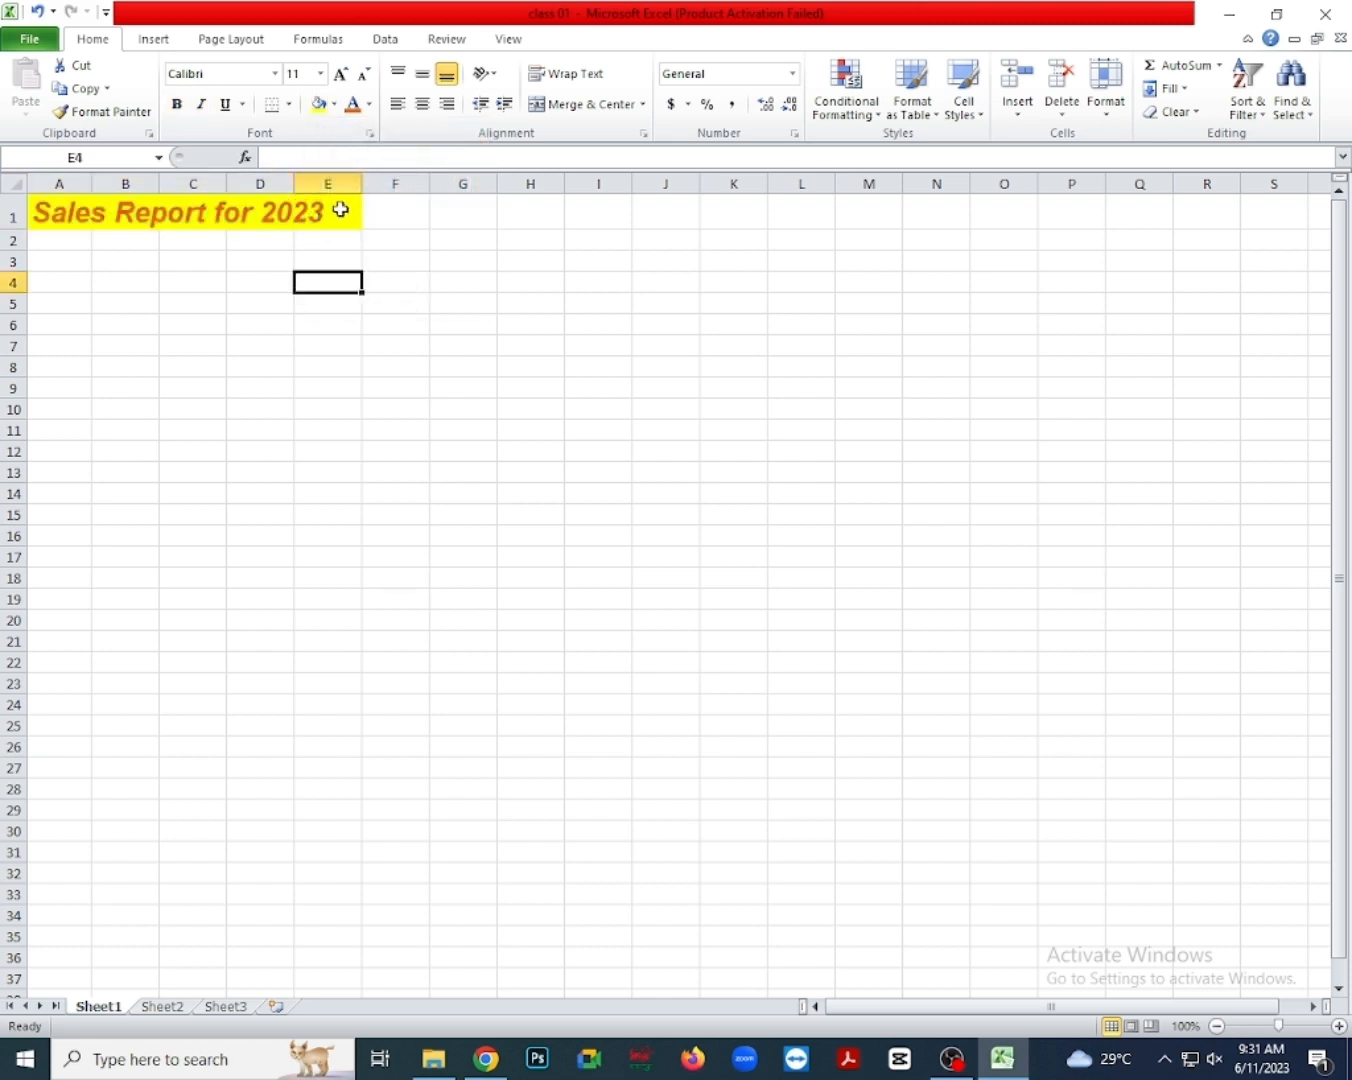